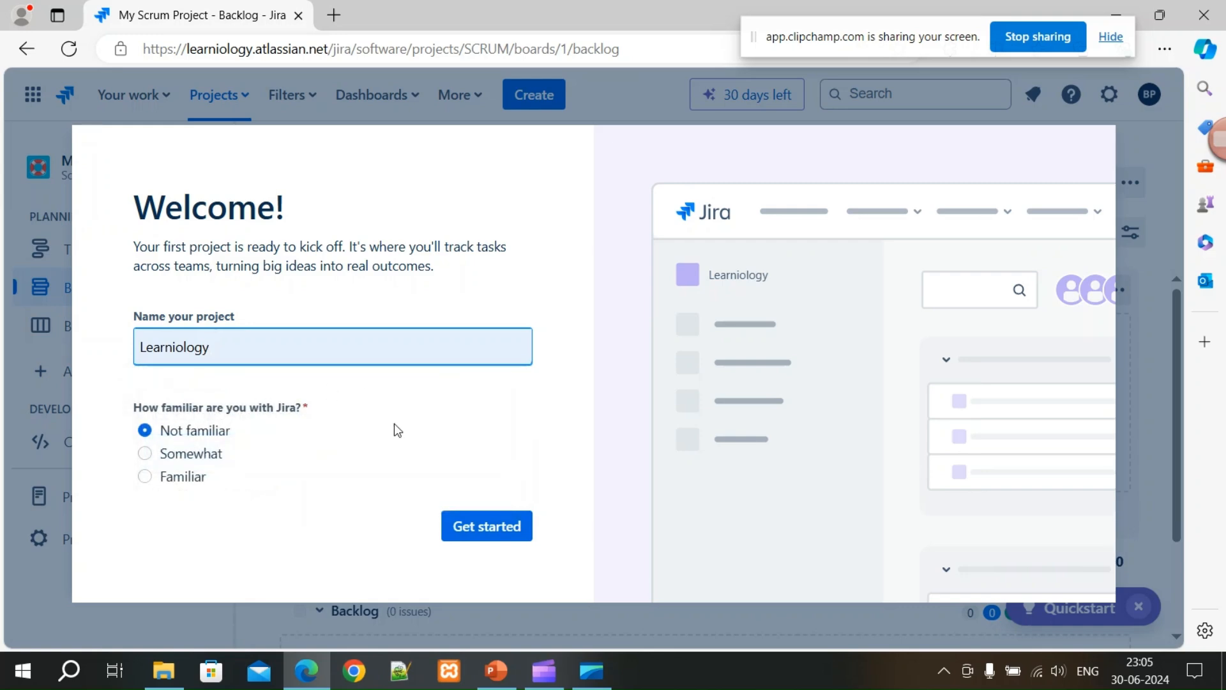
Start the Learniology project with 'Not familiar' kept as the Jira experience.
left_click(487, 529)
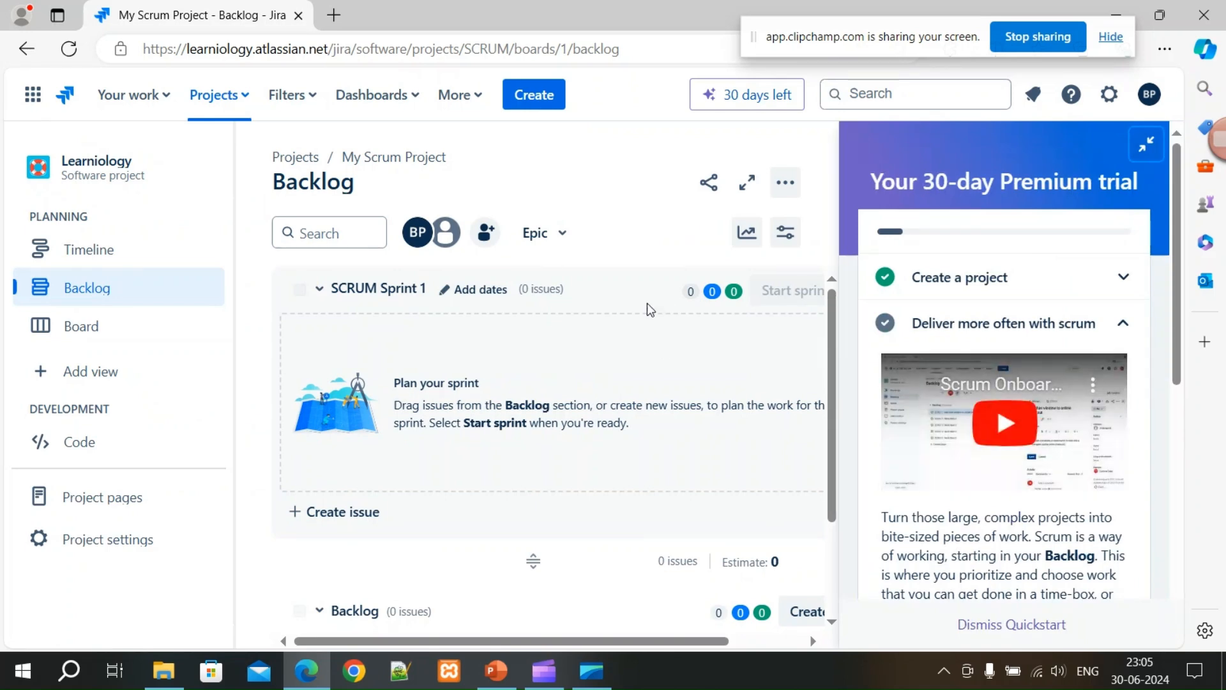
Collapse the Premium trial quickstart guide and bring up the Projects list.
left_click(1146, 144)
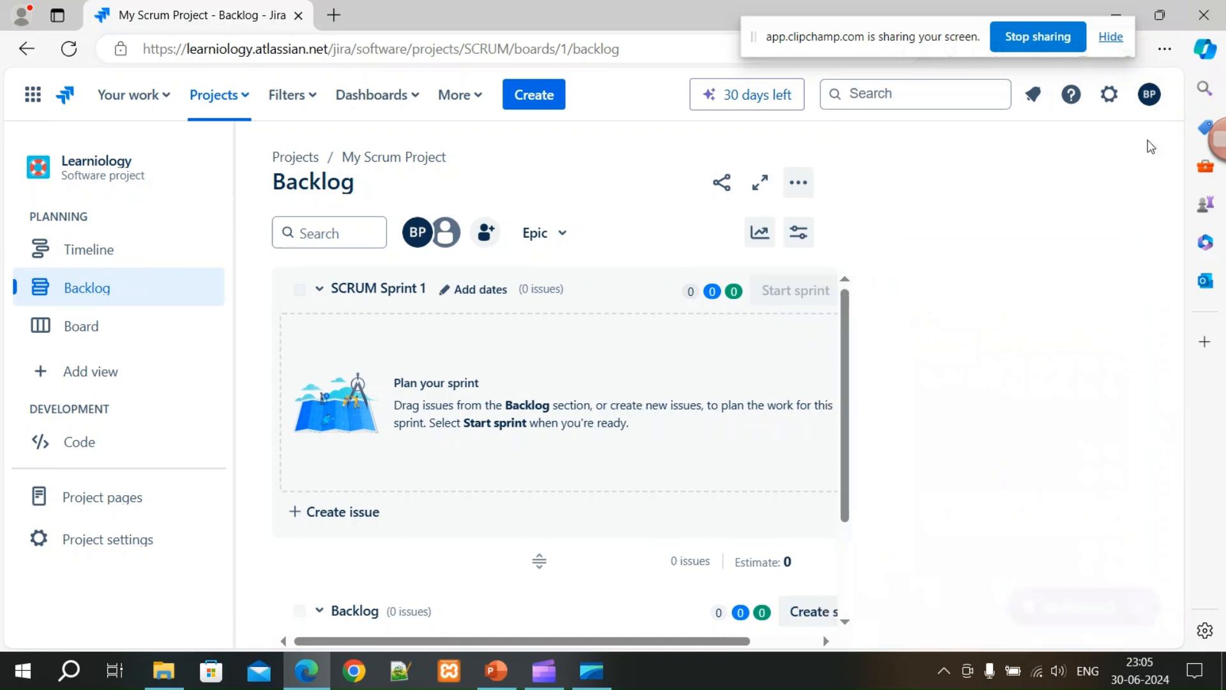
scroll(589, 485, "down", 2)
scroll(589, 485, "up", 2)
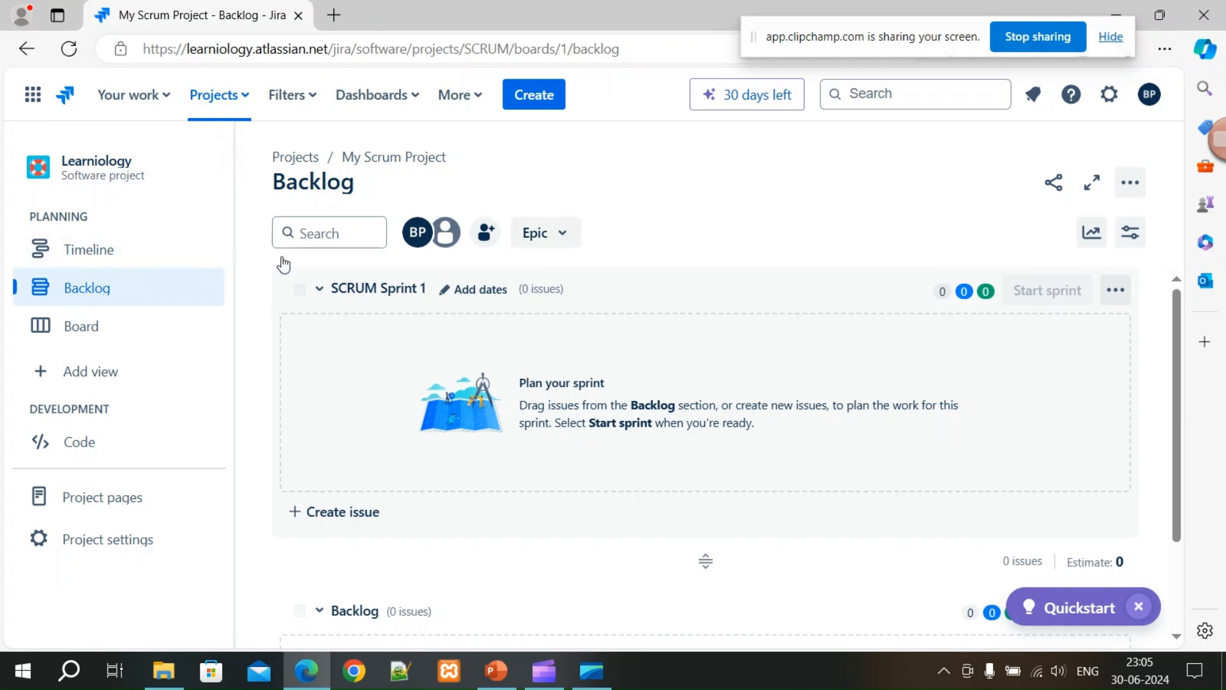
scroll(515, 410, "down", 2)
scroll(515, 409, "up", 2)
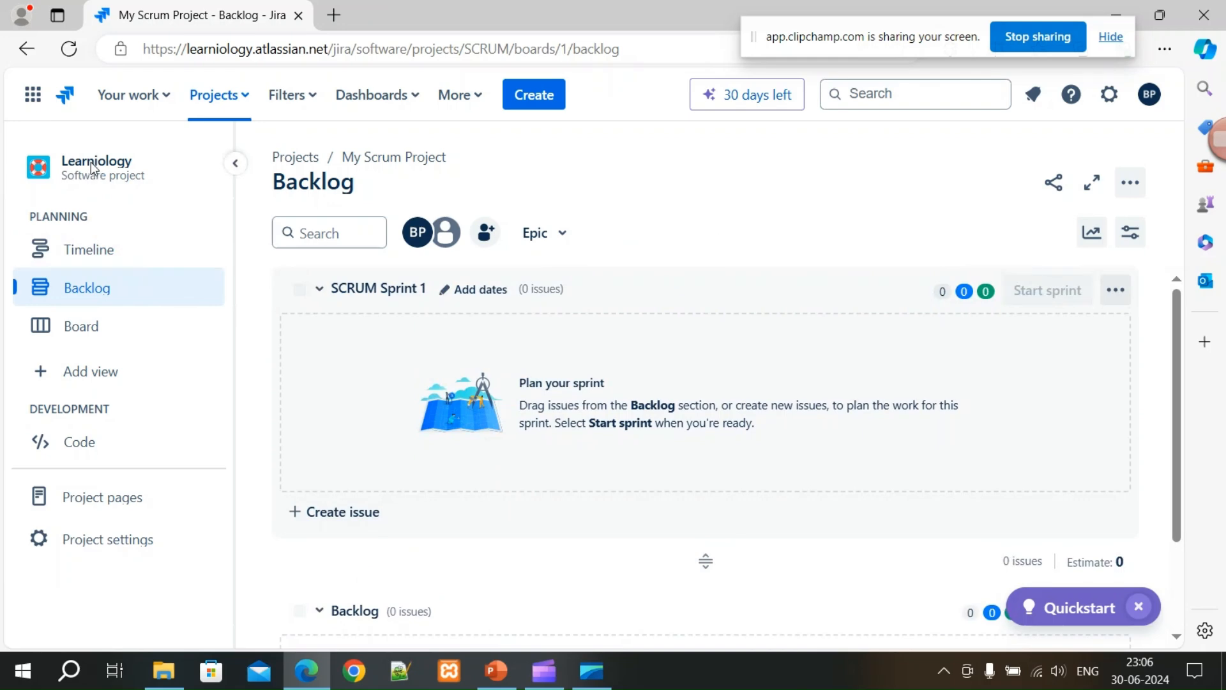
left_click(249, 100)
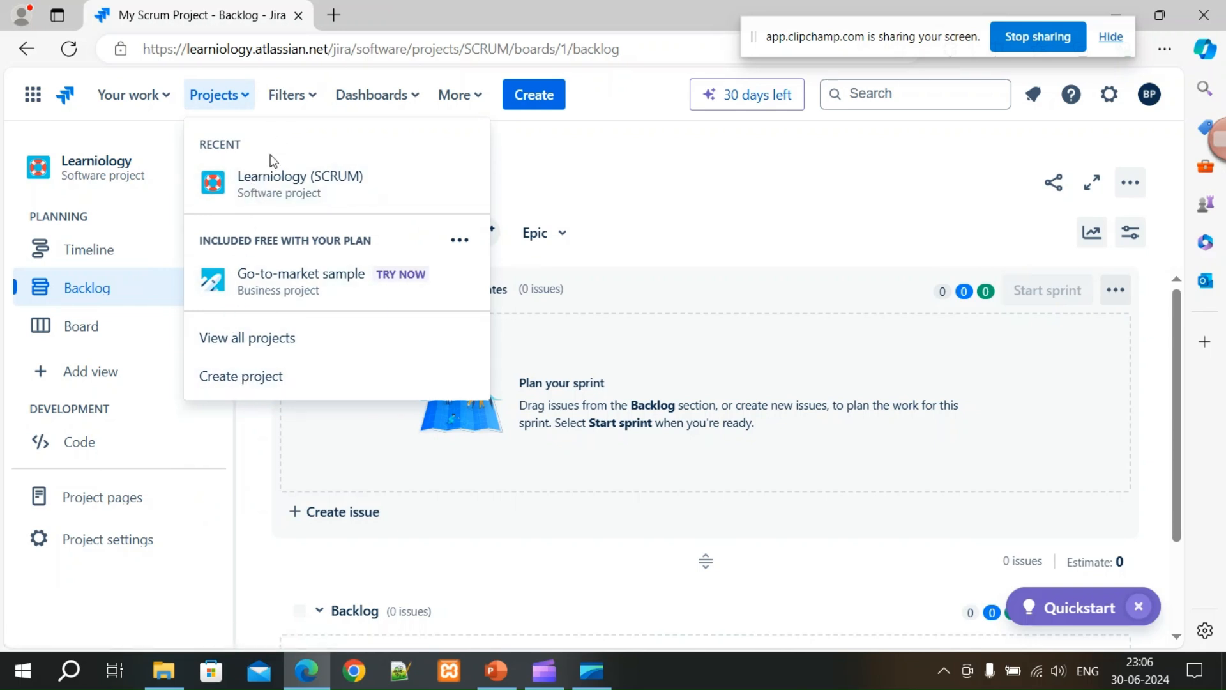
Browse Create project's Import data option from View all projects, then close the templates panels.
left_click(255, 338)
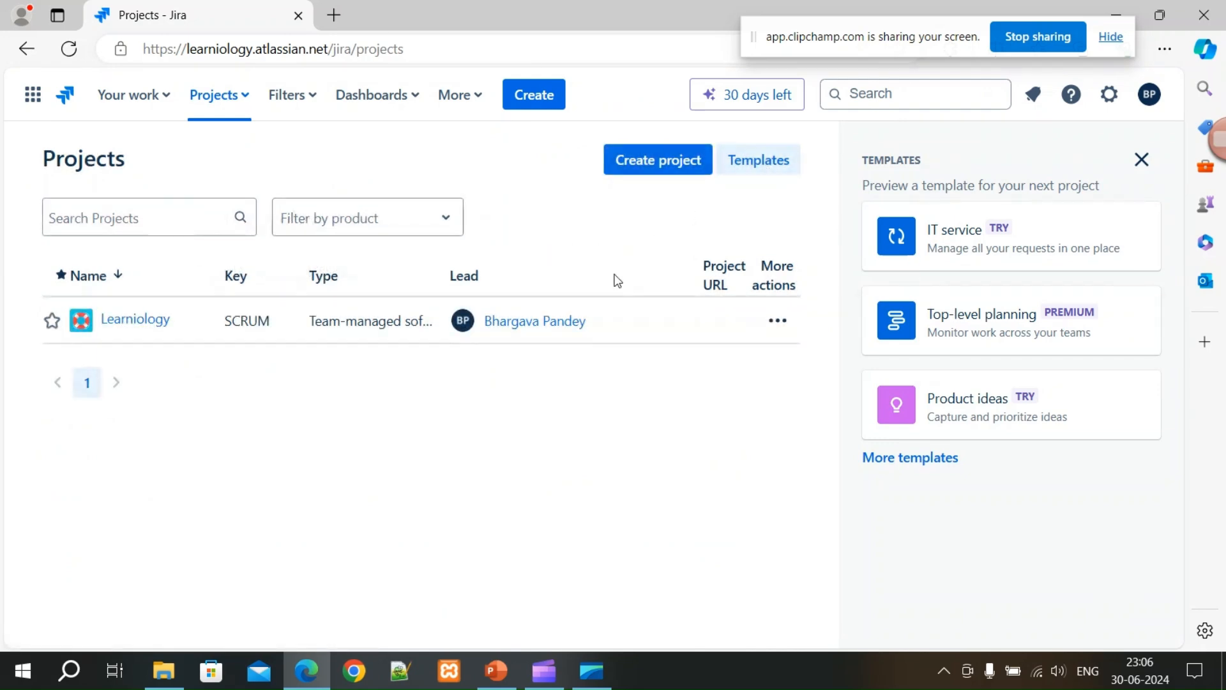
left_click(672, 172)
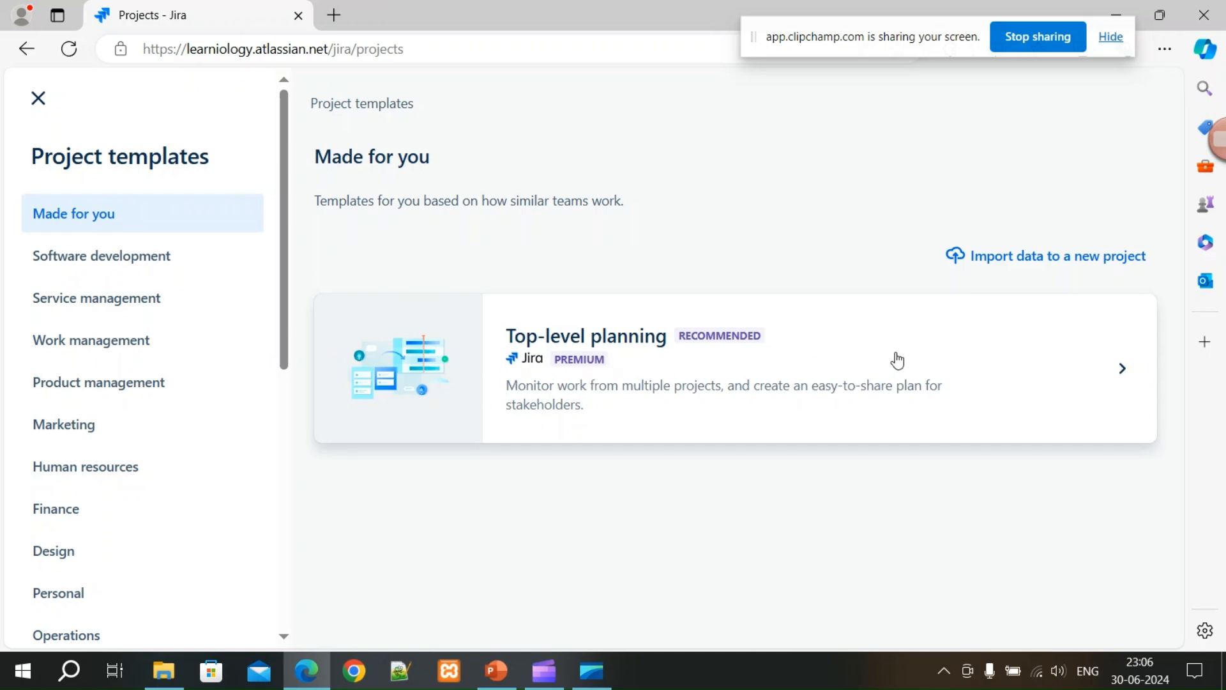
left_click(1053, 258)
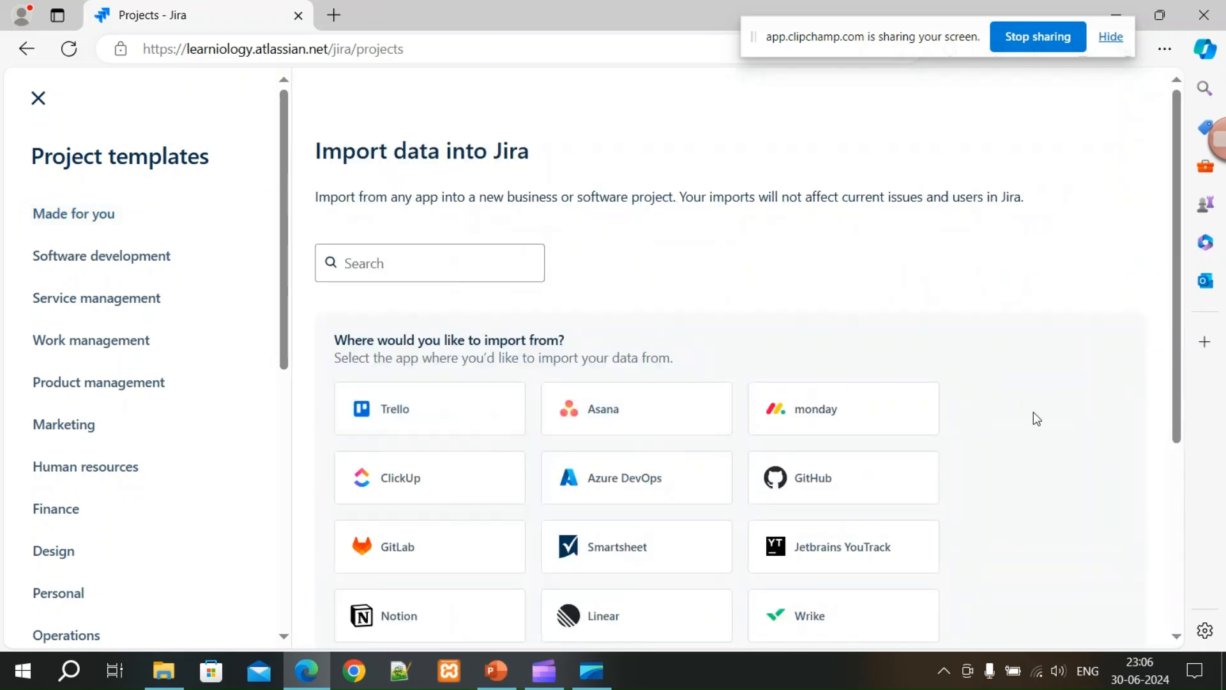
scroll(1038, 418, "down", 2)
scroll(1045, 423, "down", 3)
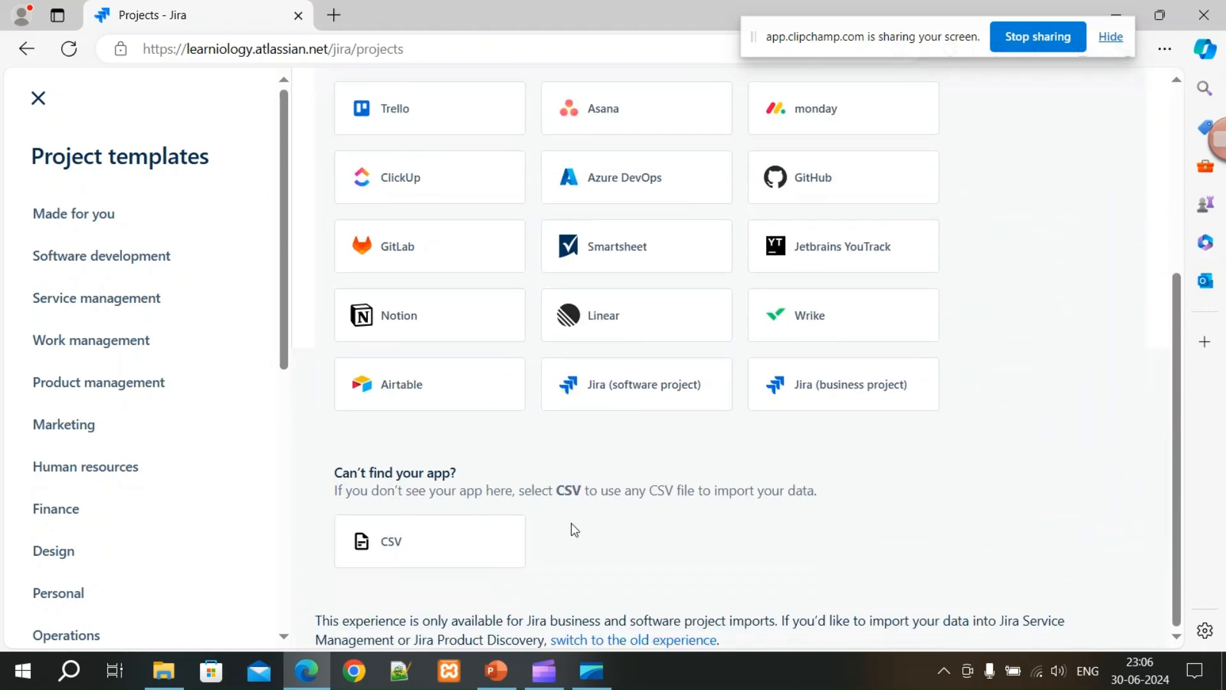
scroll(734, 486, "up", 5)
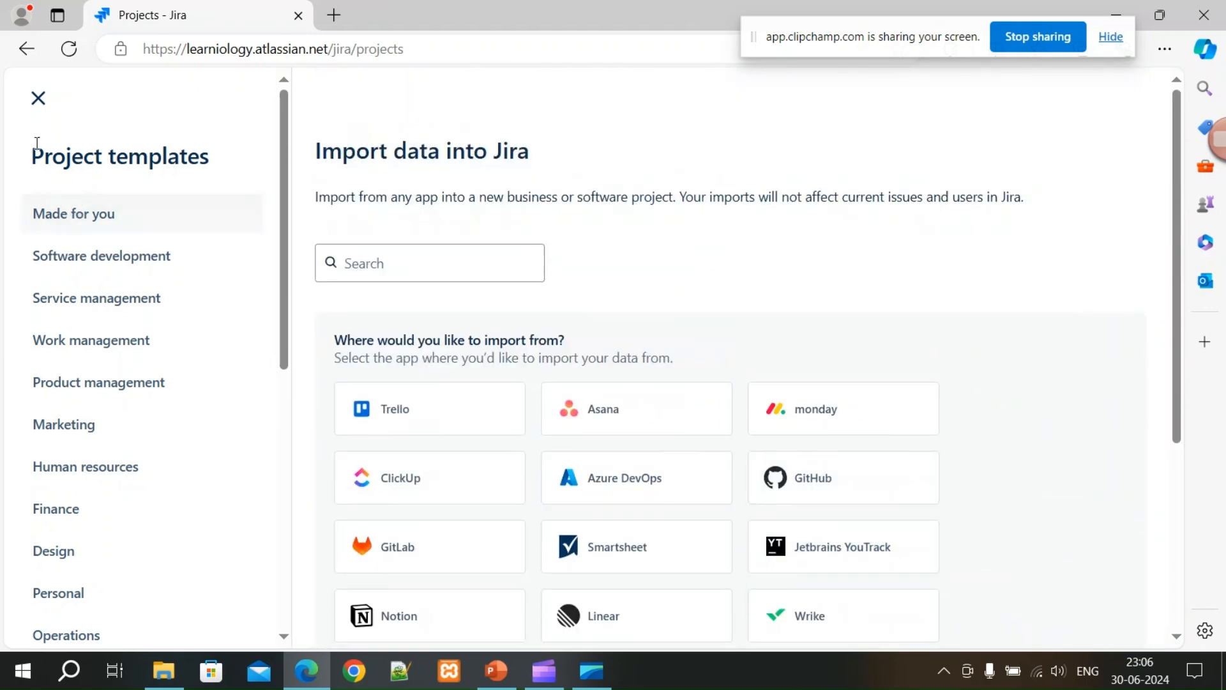
left_click(39, 98)
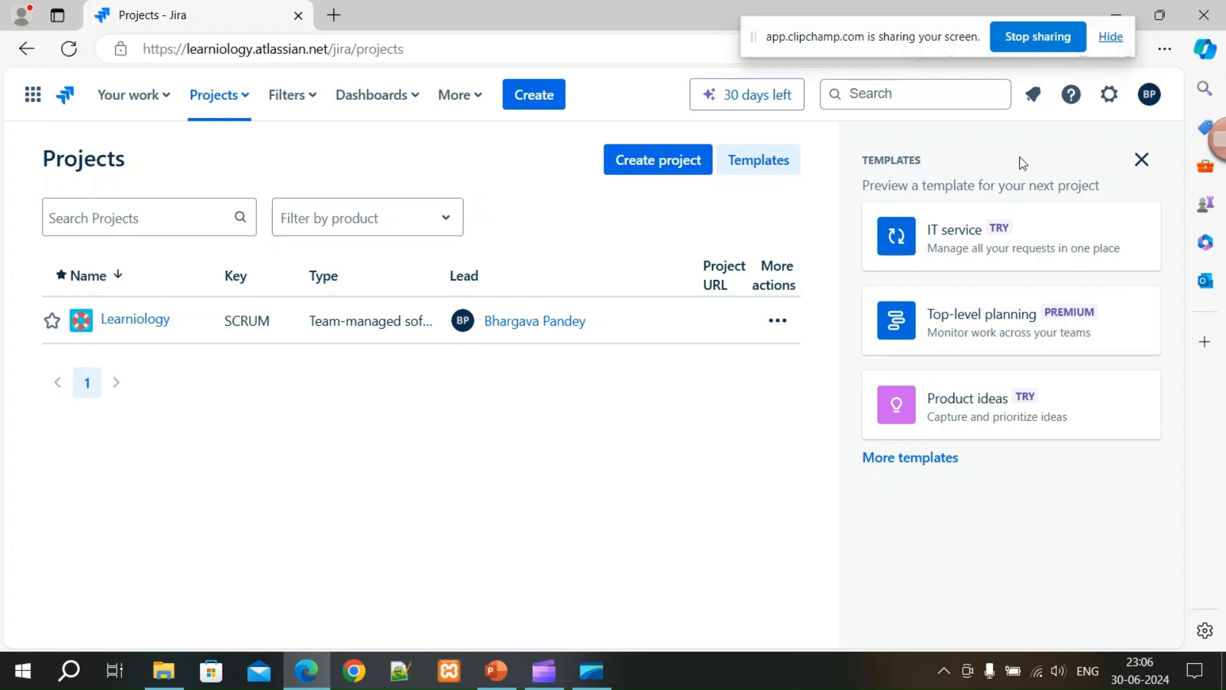
left_click(1141, 159)
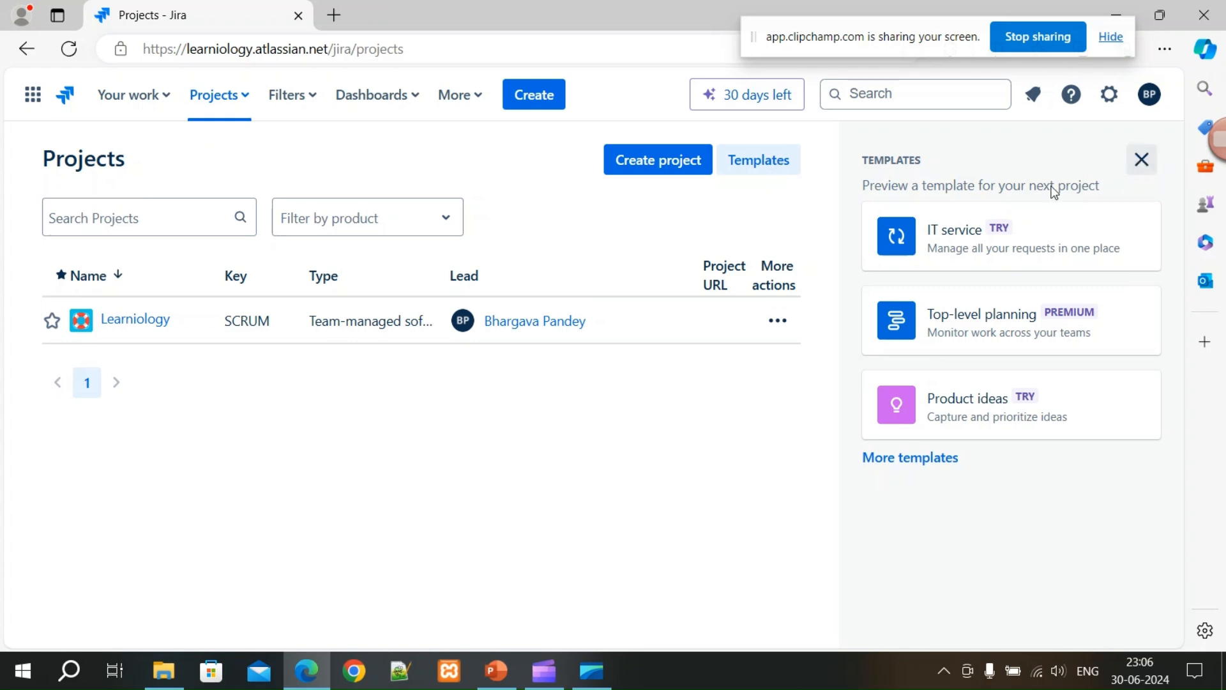
Go to Learniology's Timeline and draft an epic named 'Learn JIRA' without saving it.
left_click(131, 328)
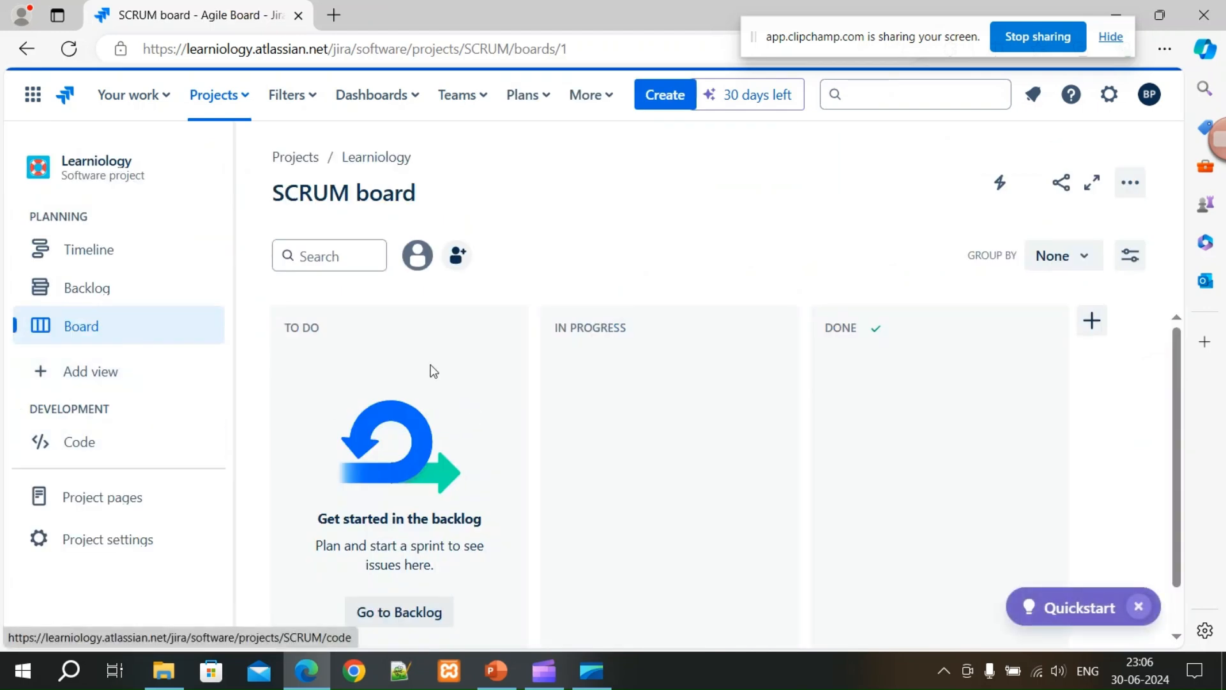
left_click(93, 253)
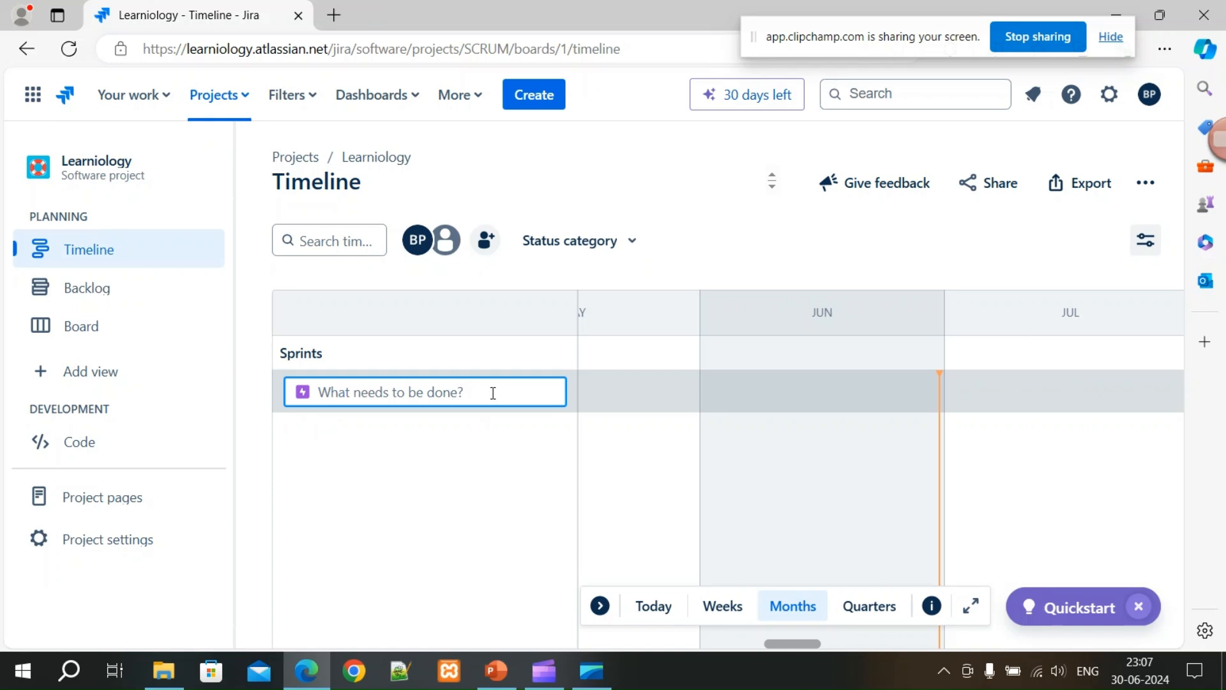
left_click(348, 355)
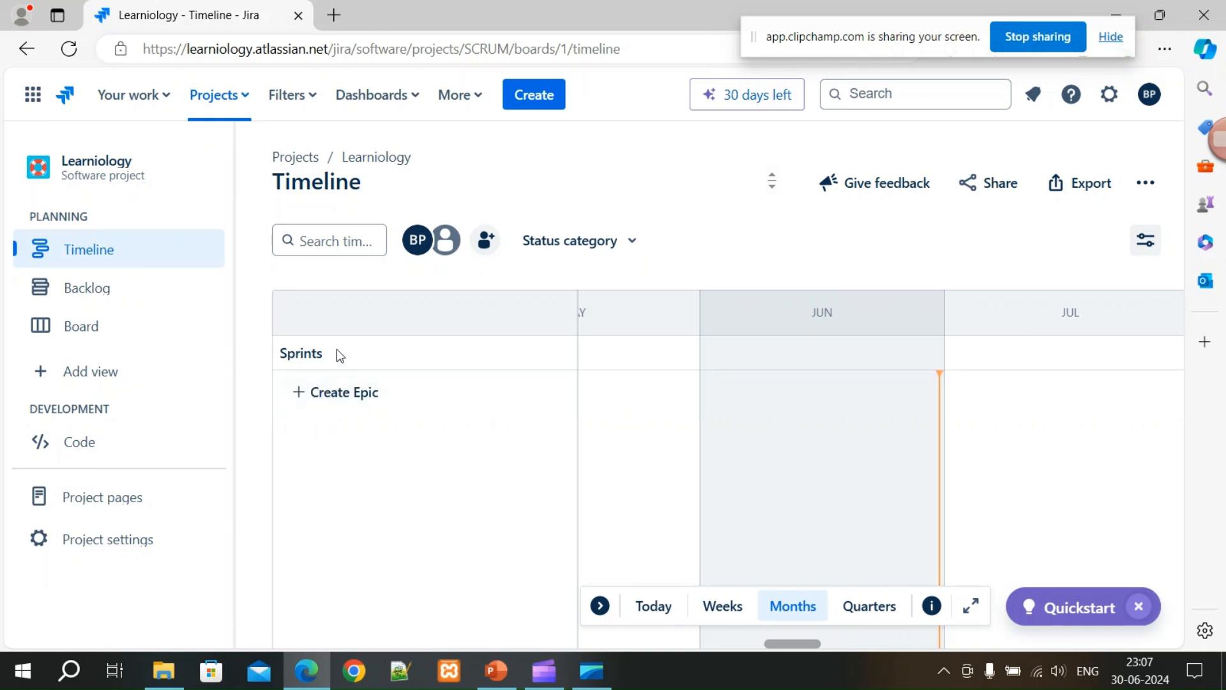
left_click(324, 393)
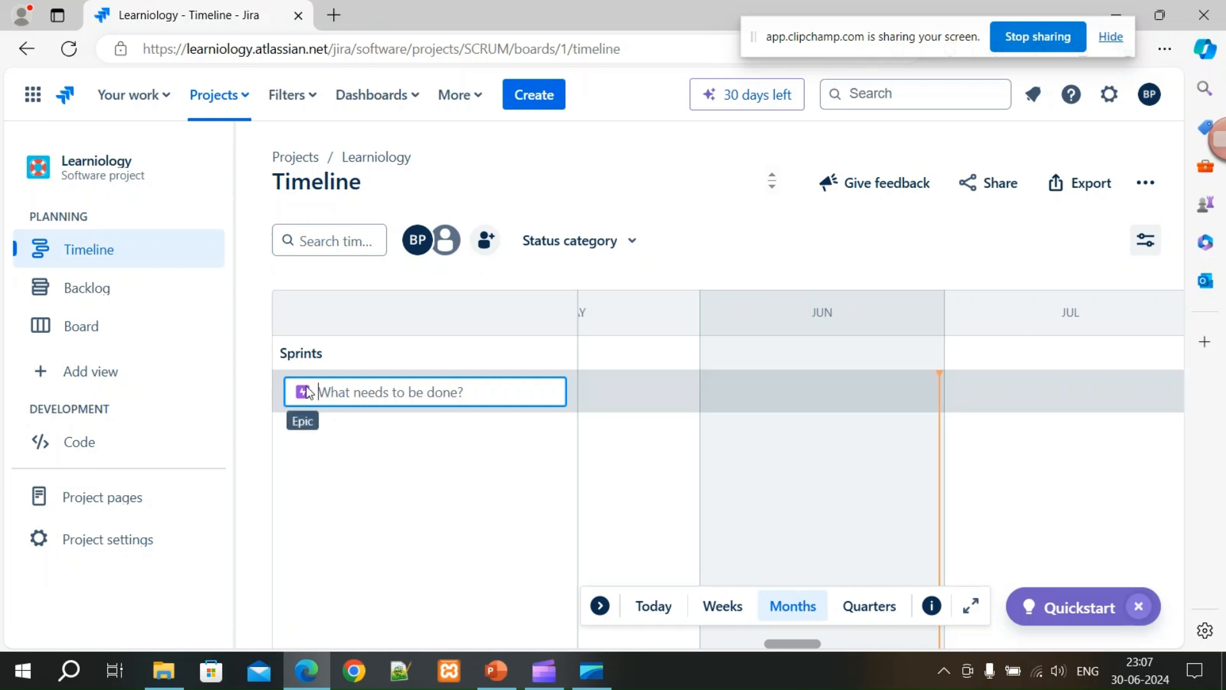
type("Learn")
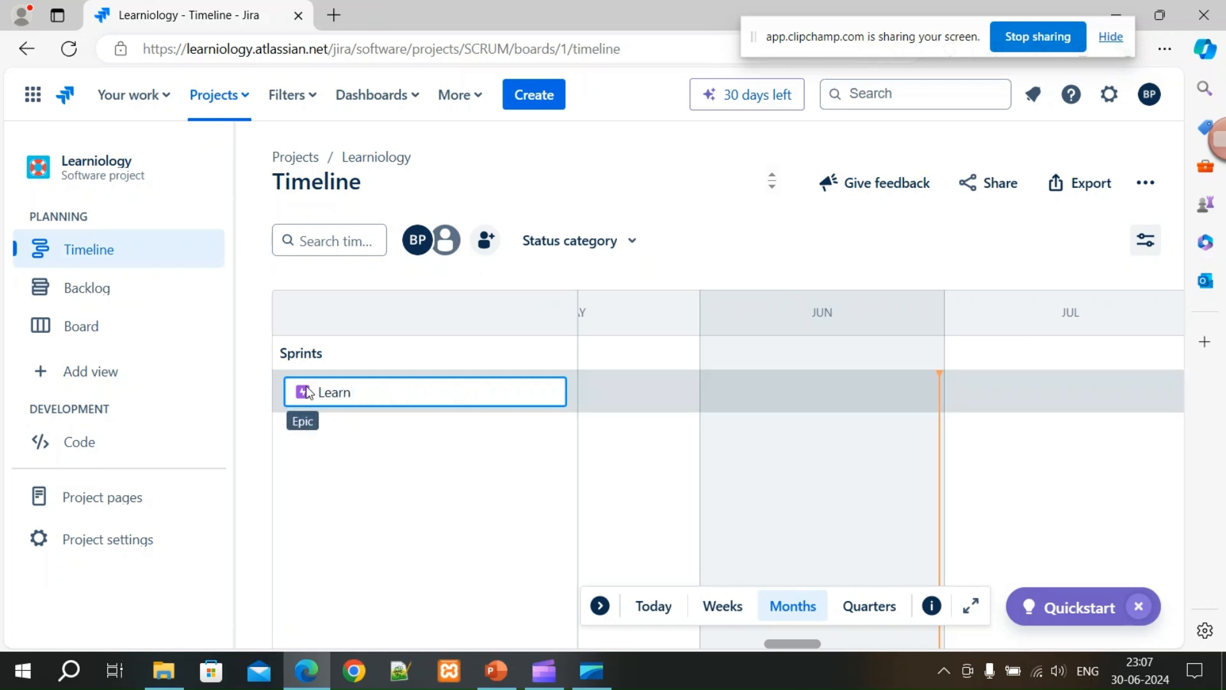
left_click(374, 446)
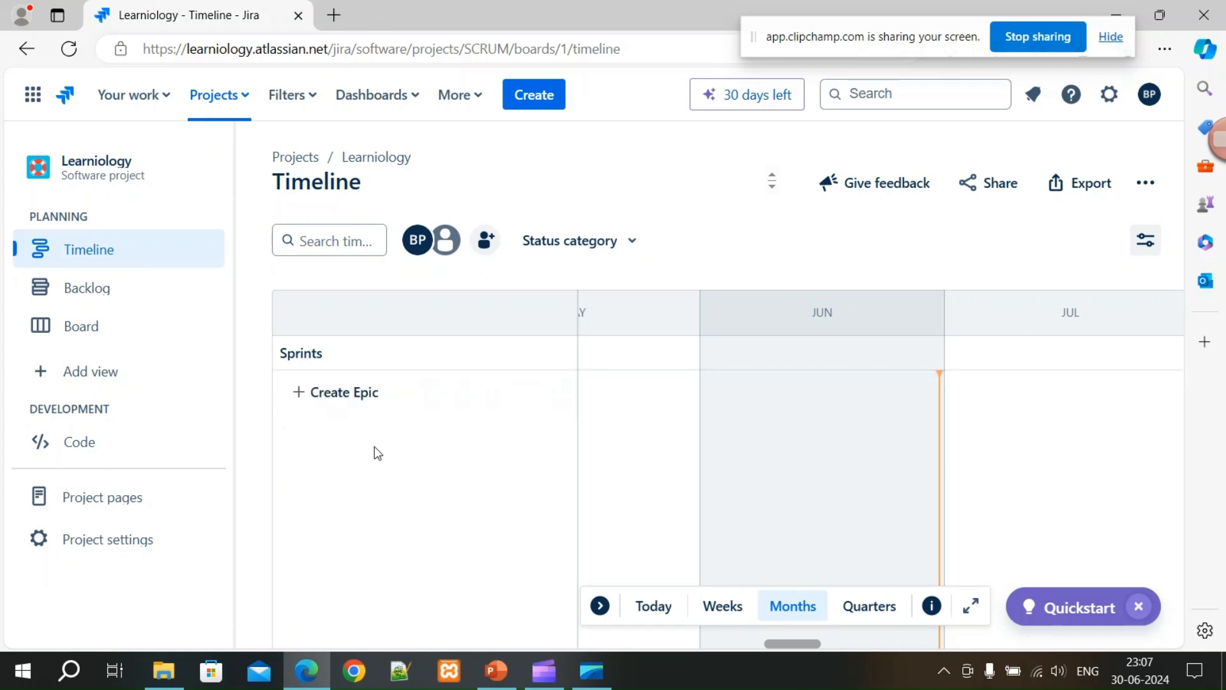
left_click(374, 396)
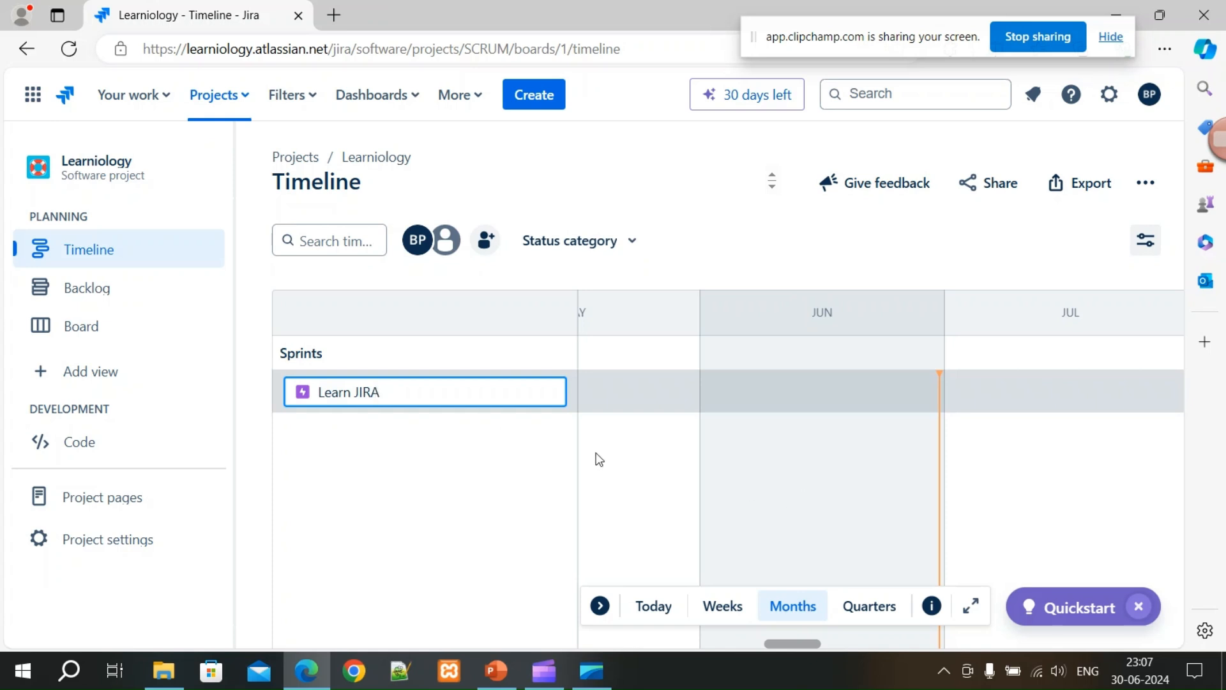
left_click(592, 386)
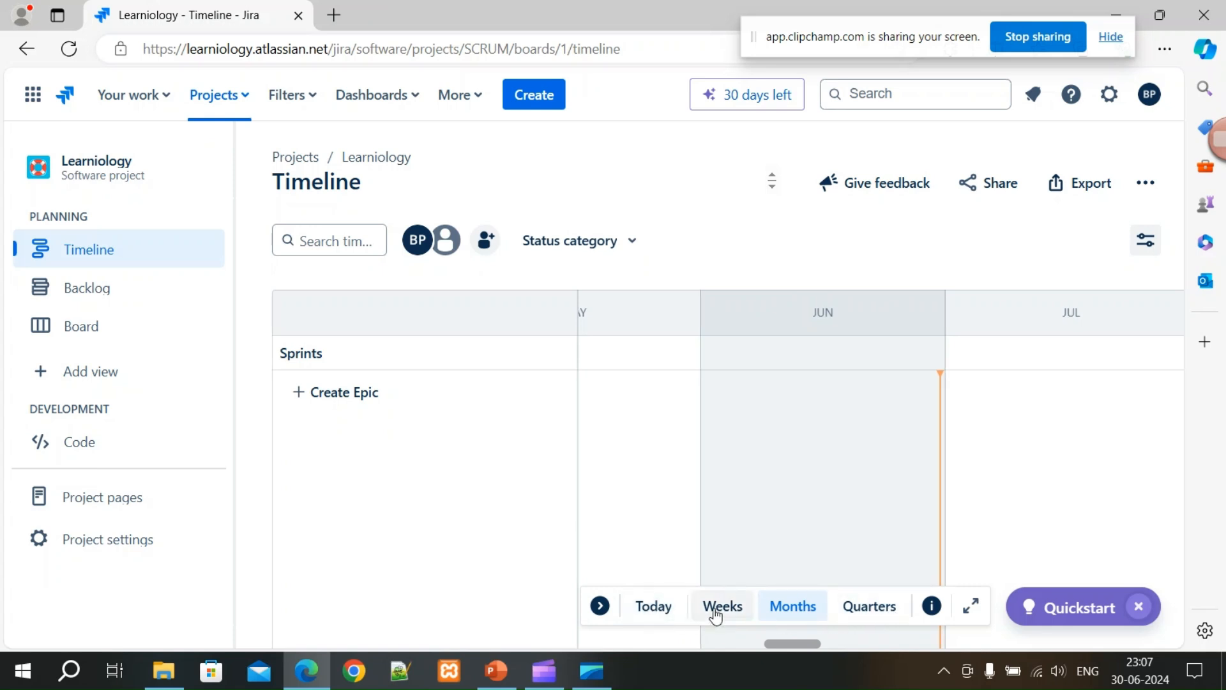
Switch the timeline to Quarters, discard the Learn JIRA epic draft, and return to the Backlog.
left_click(856, 607)
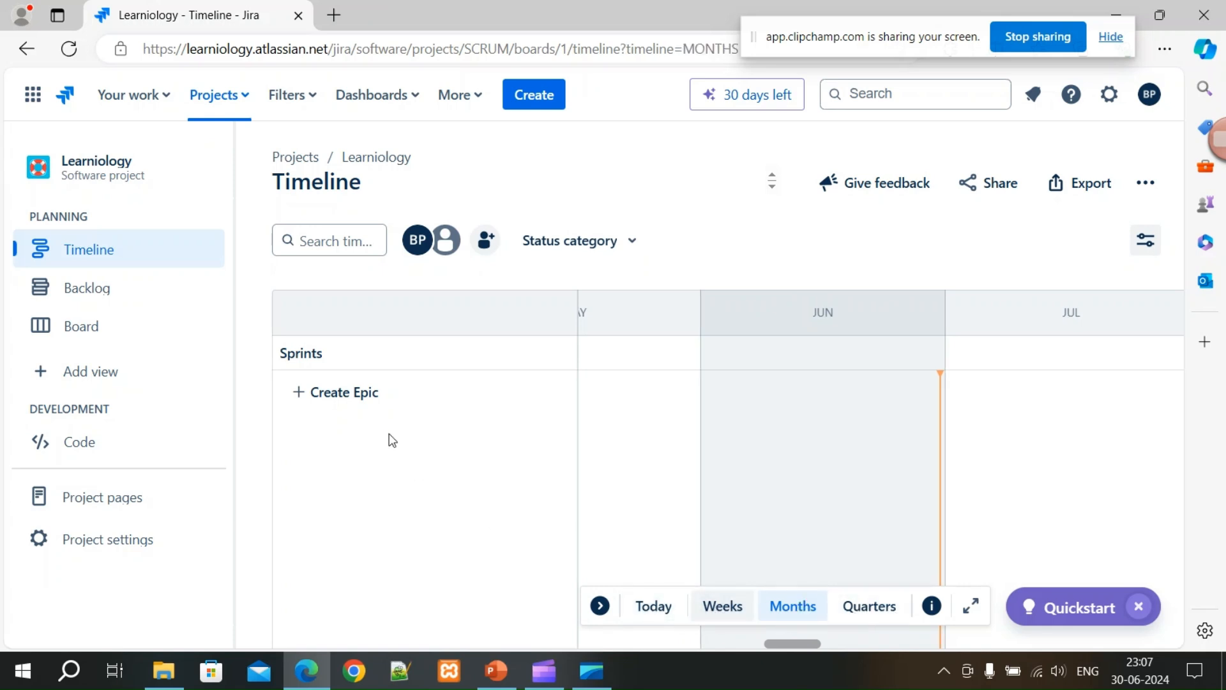
left_click(322, 393)
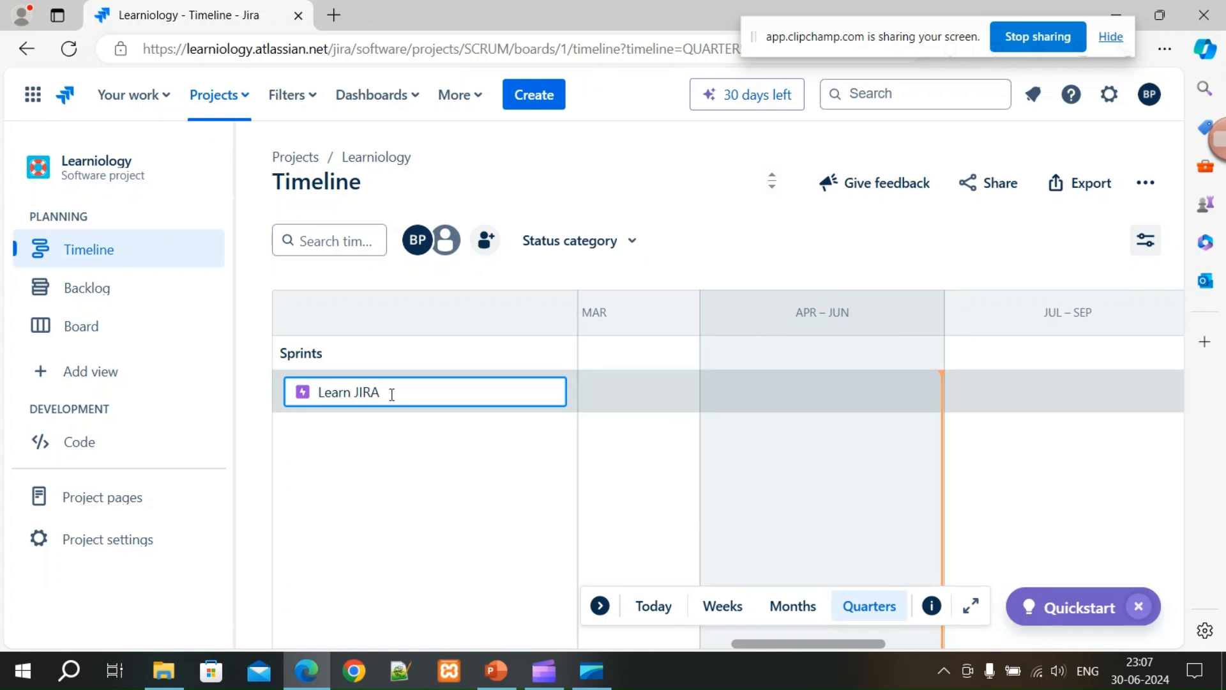
key("Tab")
left_click(484, 385)
left_click(615, 424)
left_click(104, 306)
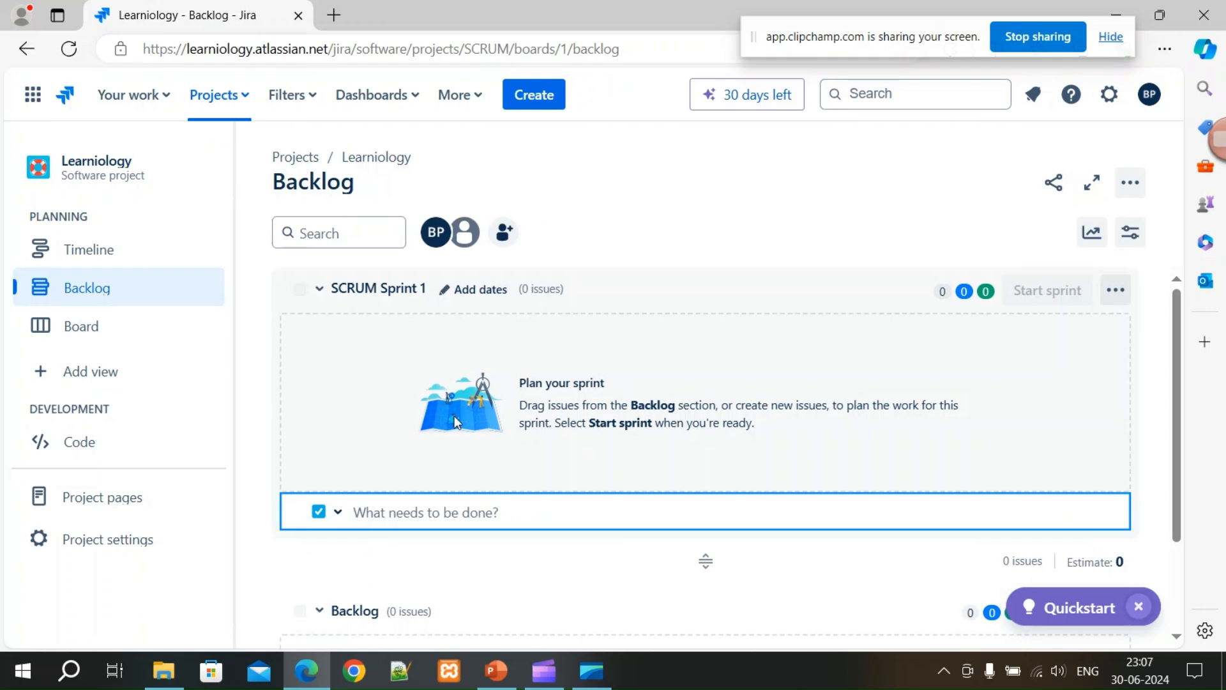
Move from the Learniology backlog to the project board.
scroll(505, 511, "down", 2)
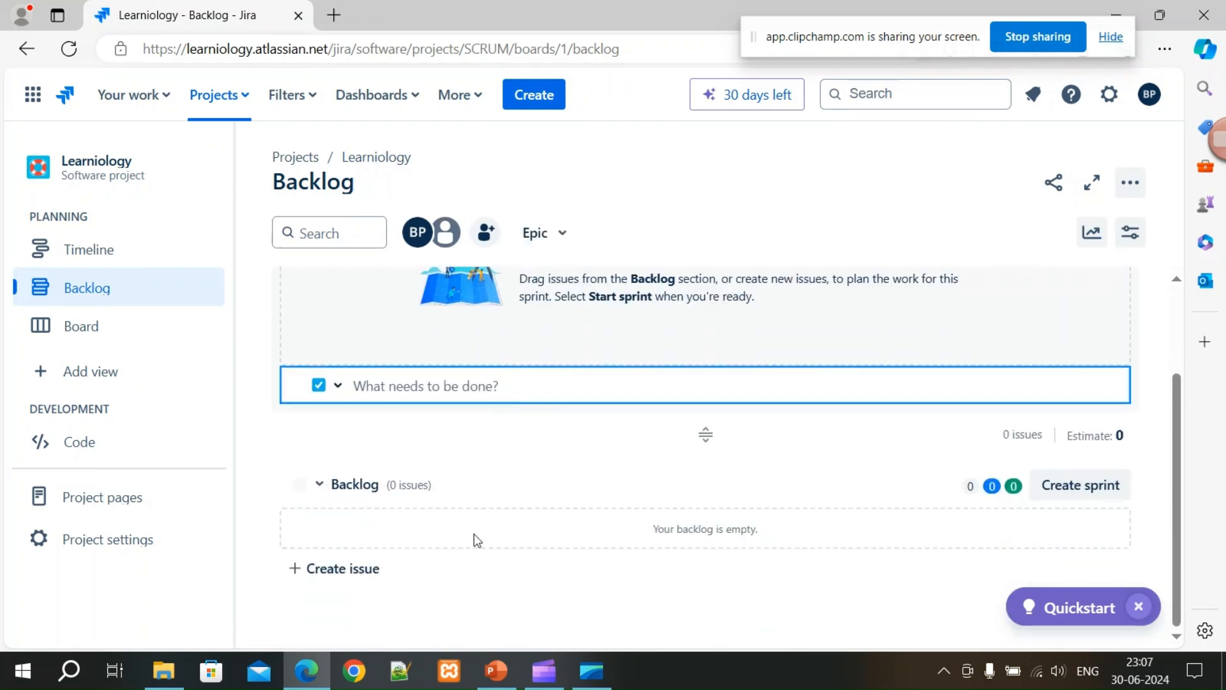
scroll(475, 538, "up", 2)
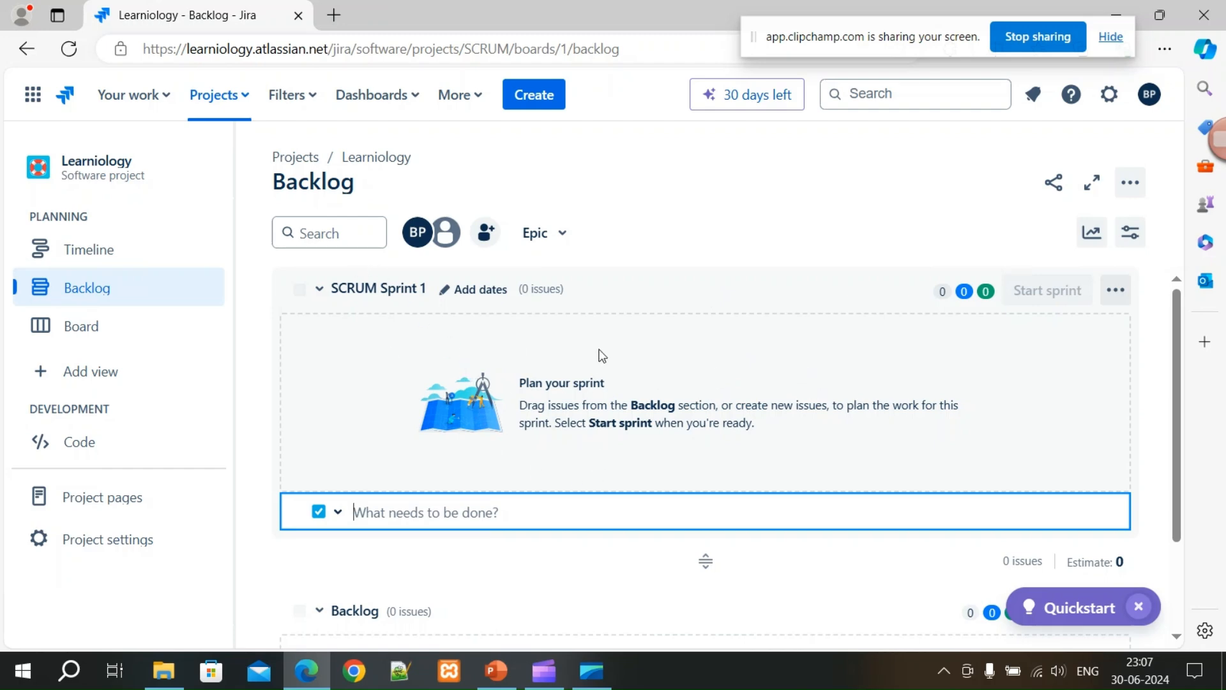
left_click(96, 327)
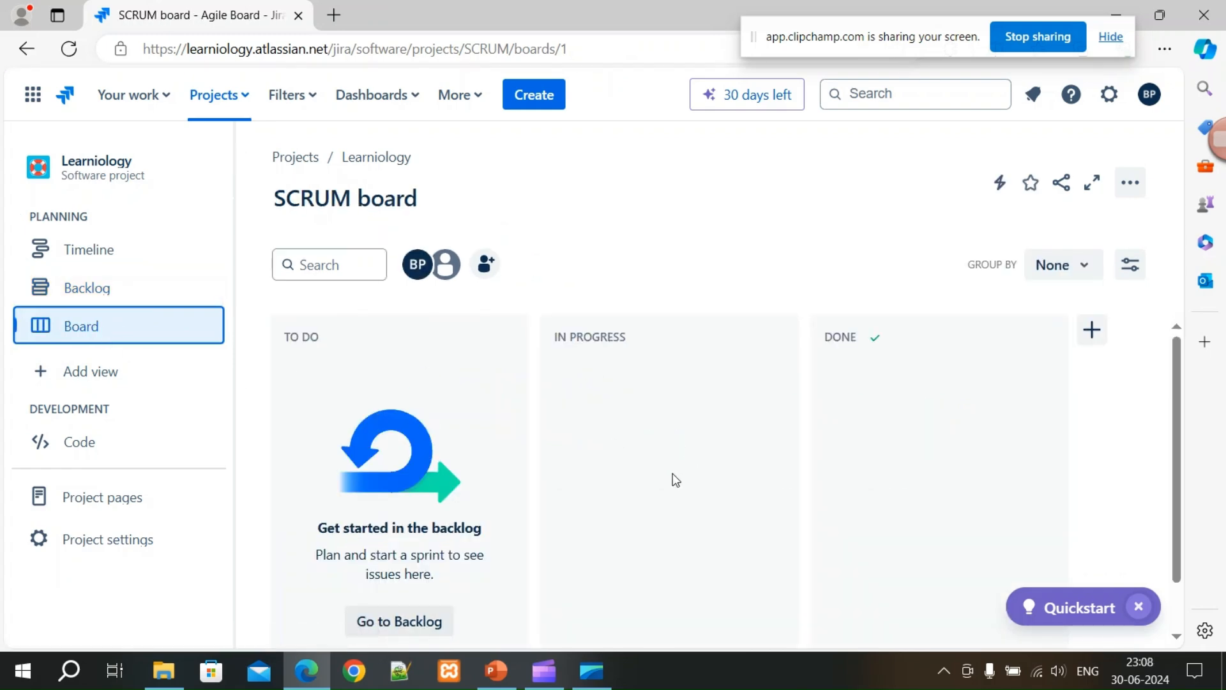
Check the Creating Sample Data and Creating Board slides in PowerPoint, then return to the board.
left_click(496, 671)
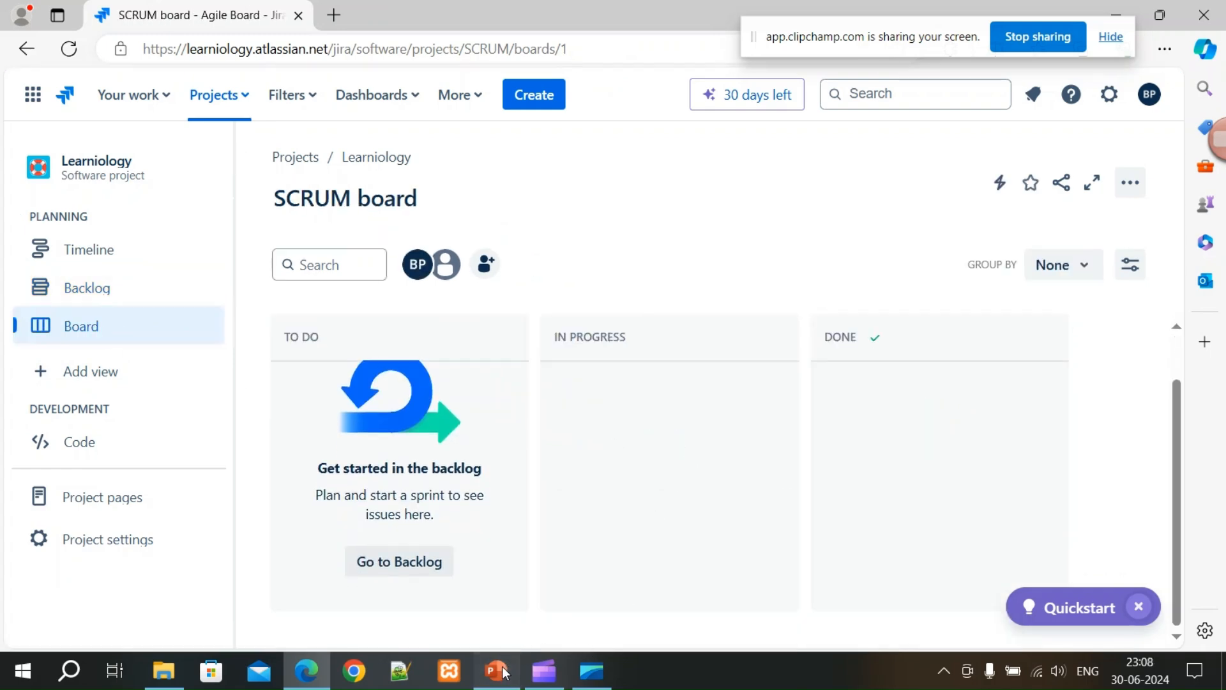
left_click(111, 440)
left_click(84, 374)
left_click(96, 431)
left_click(114, 389)
left_click(499, 681)
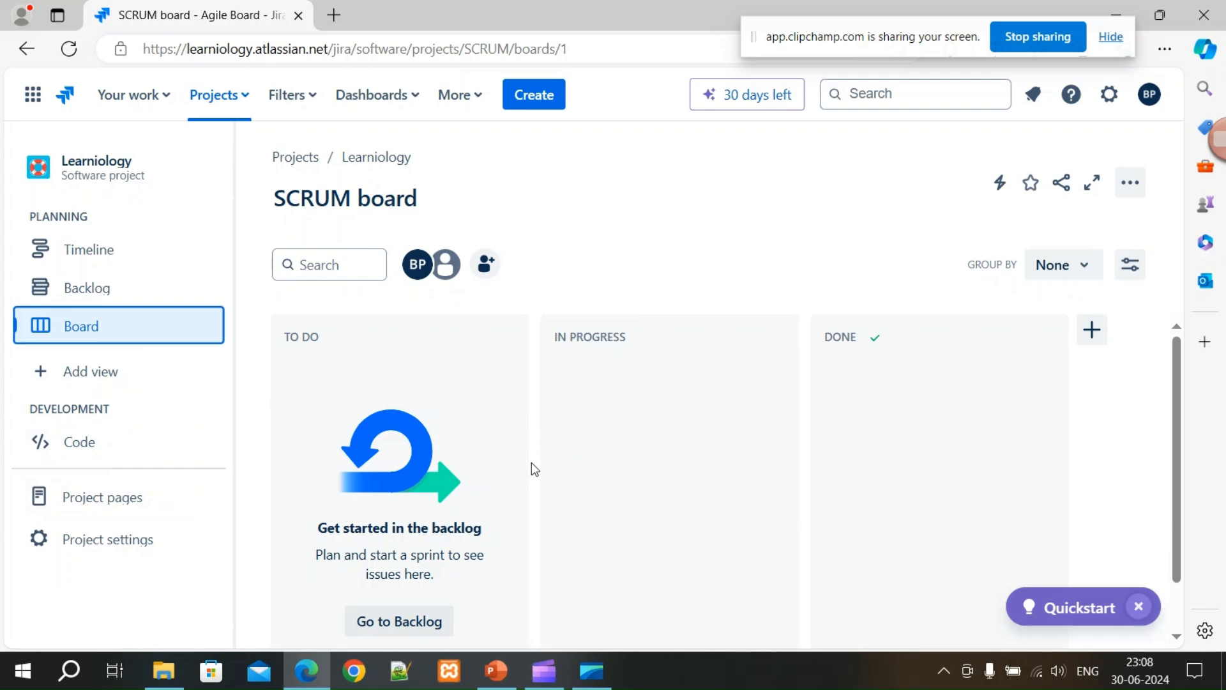
scroll(531, 457, "down", 2)
scroll(531, 464, "up", 2)
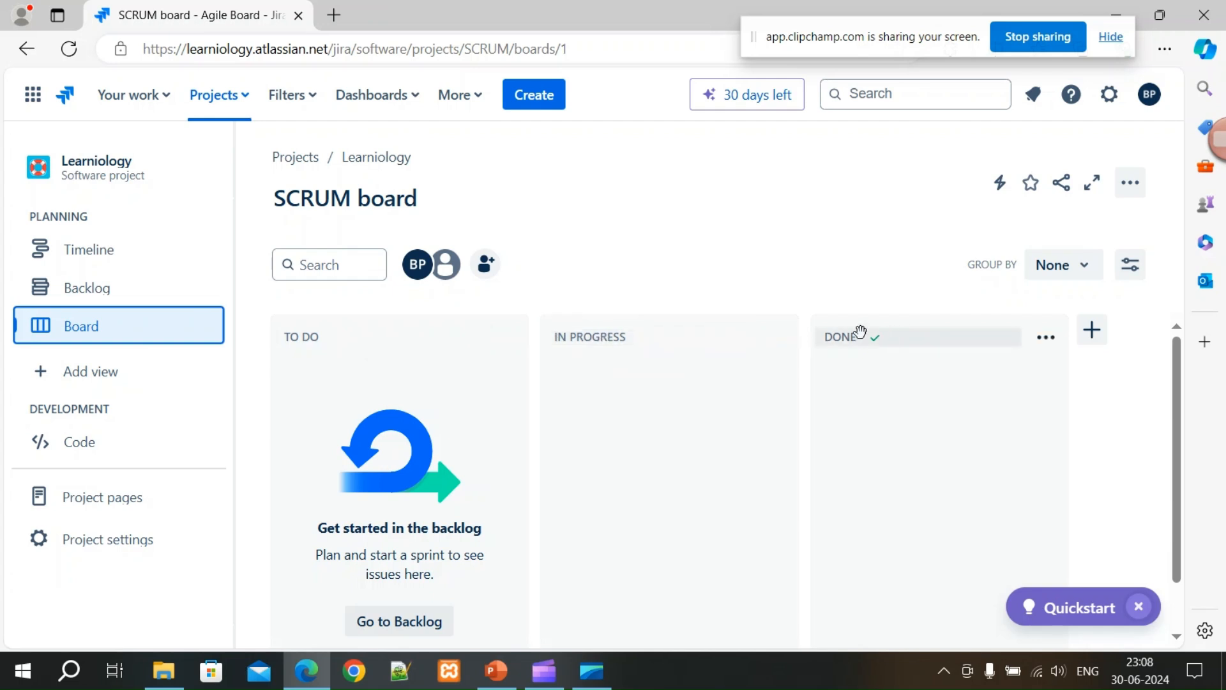
Start a new issue titled 'Learn JIRA', leaving its status as To Do.
left_click(542, 100)
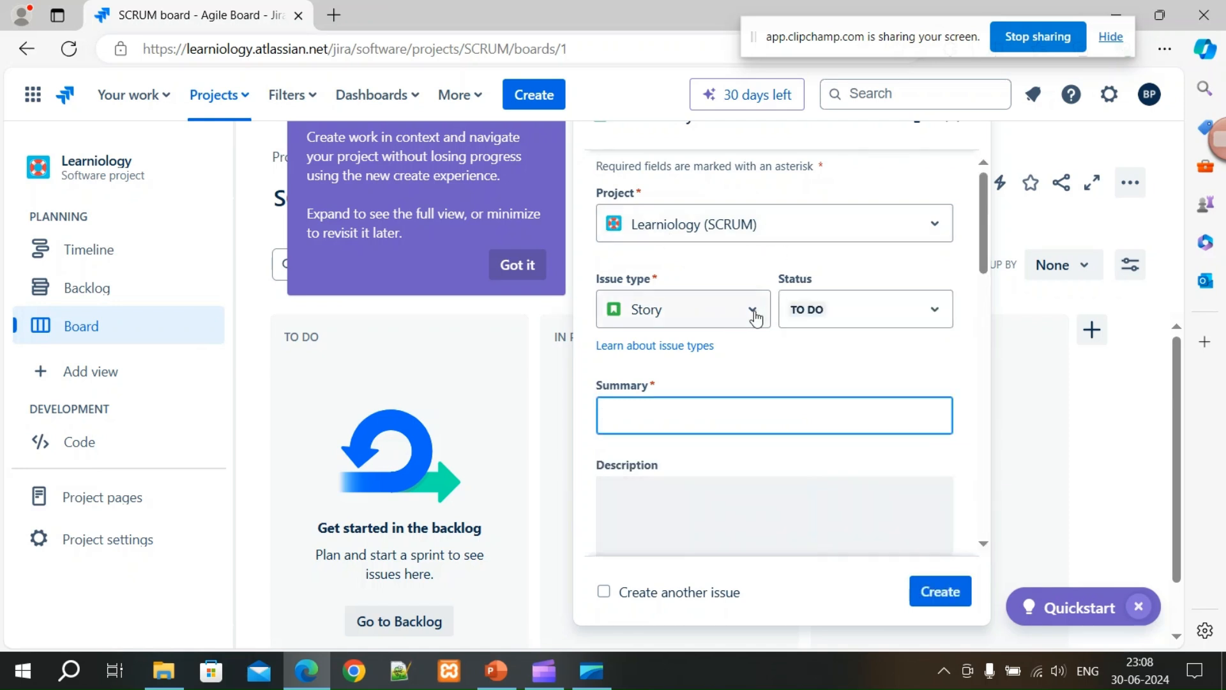
left_click(905, 320)
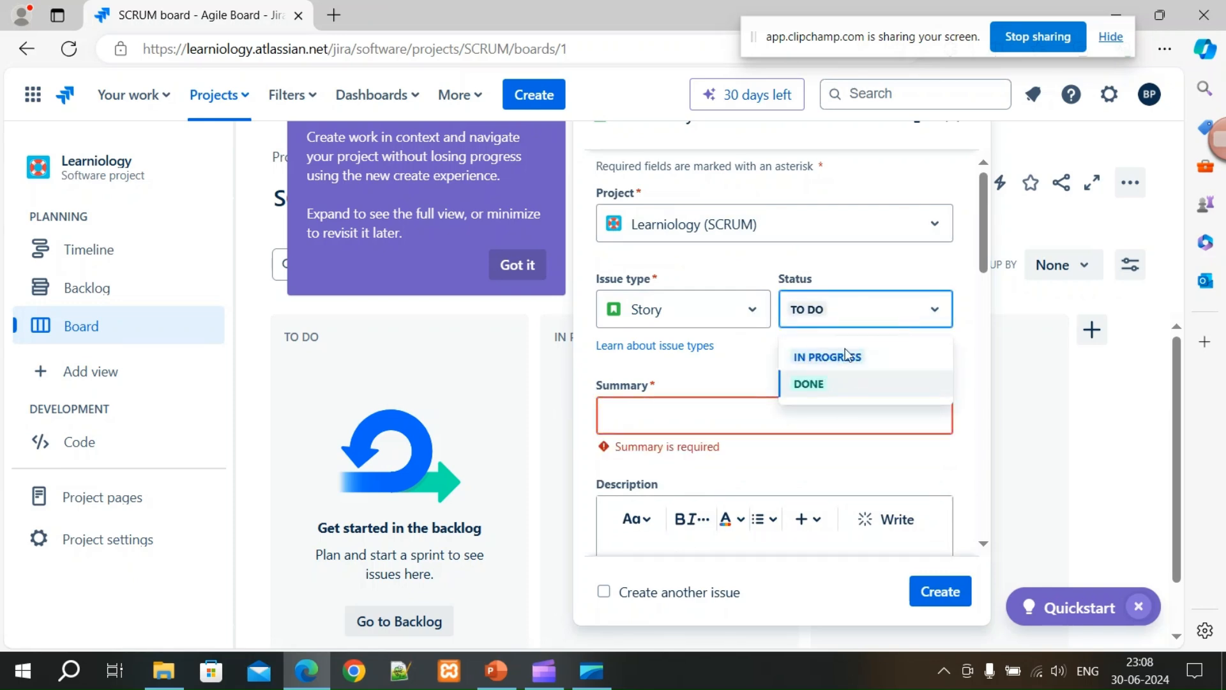
left_click(855, 269)
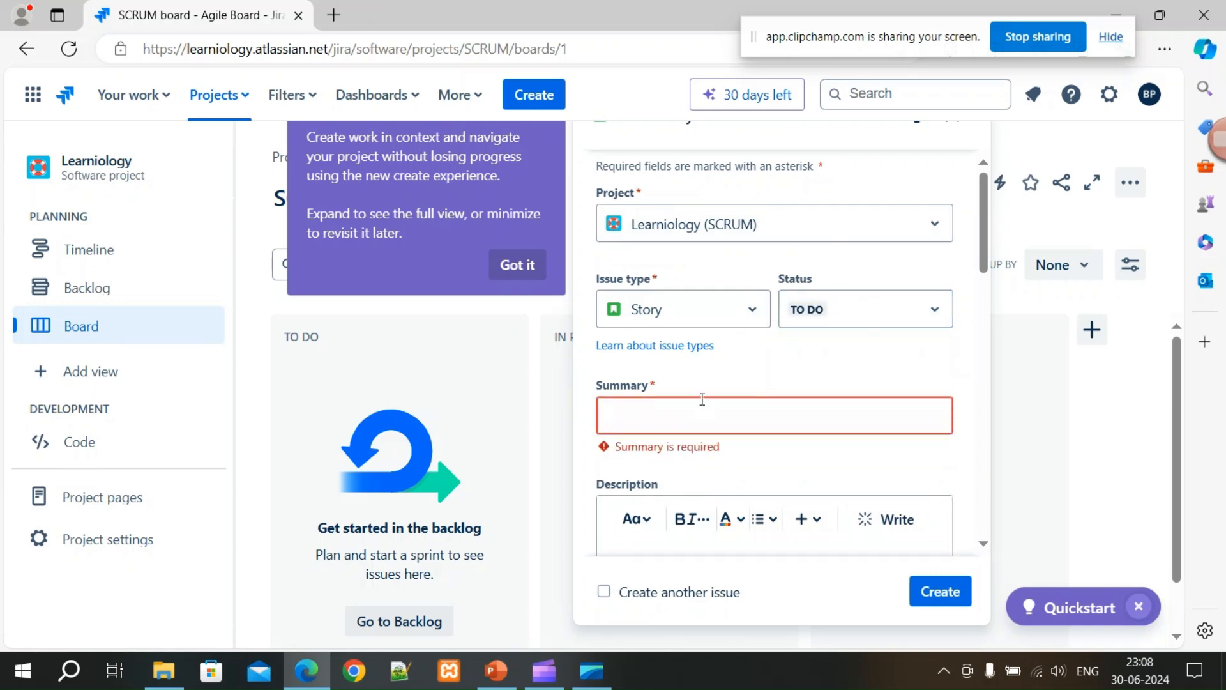
type("Learn JIRA")
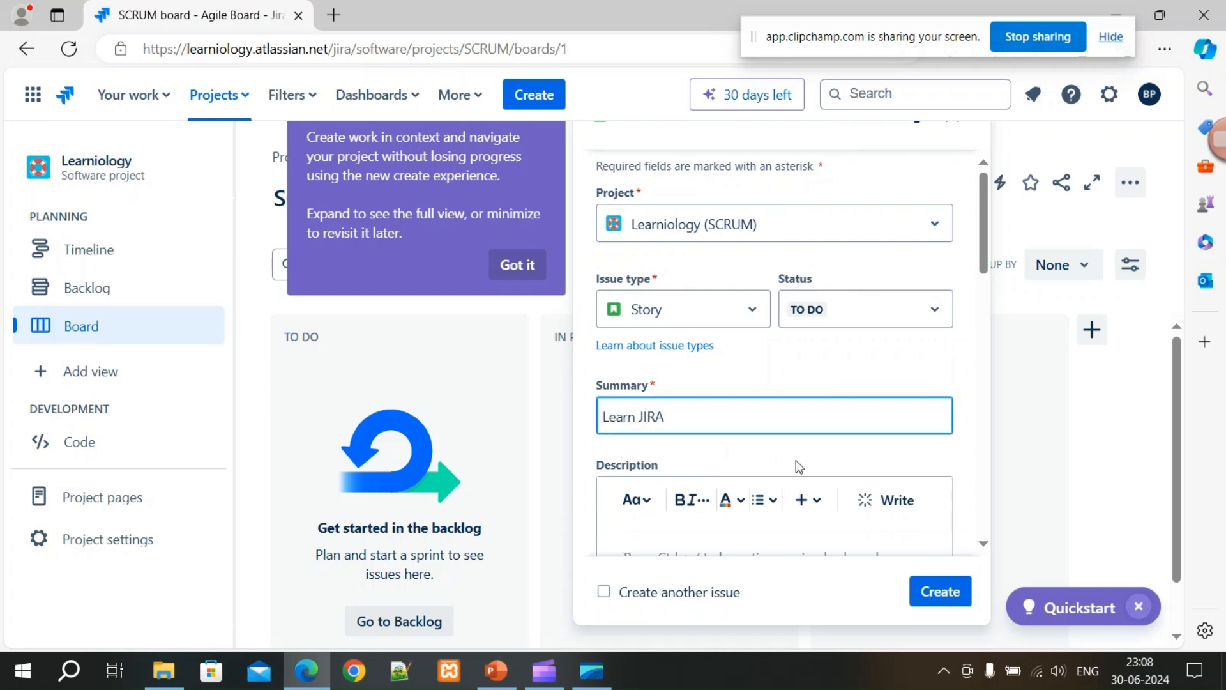
scroll(955, 449, "down", 3)
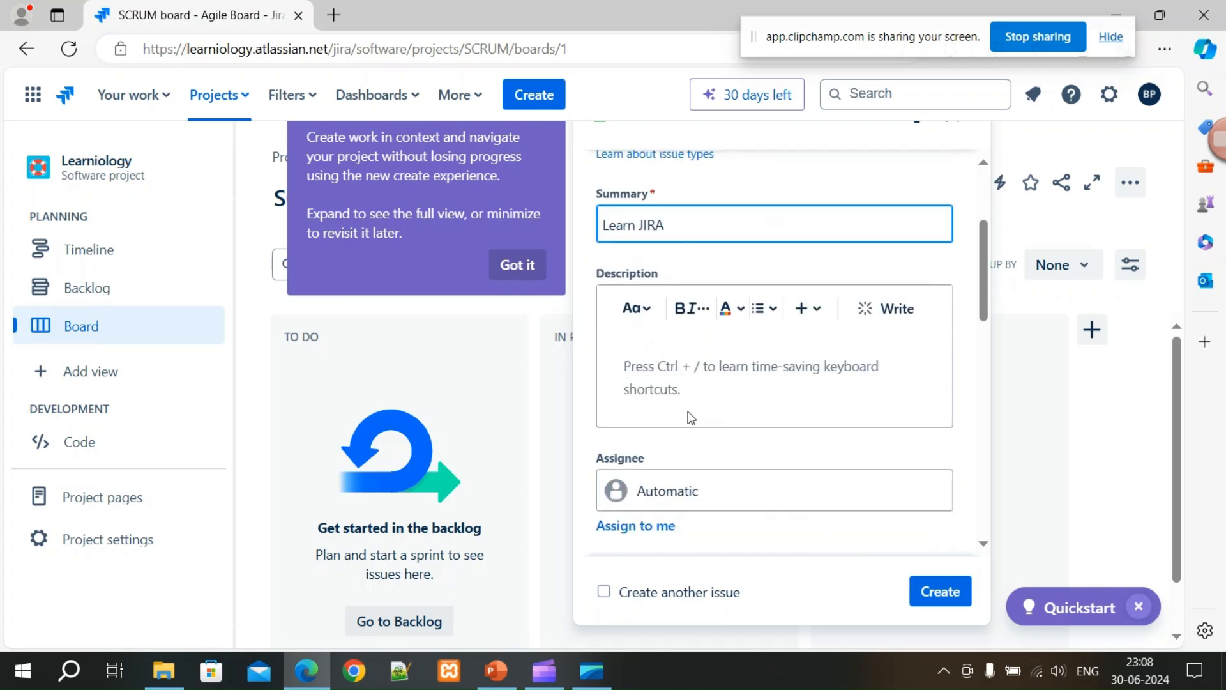
Write the description 'After this i would be able to … Jira', correcting 'woild' to 'would'.
left_click(627, 362)
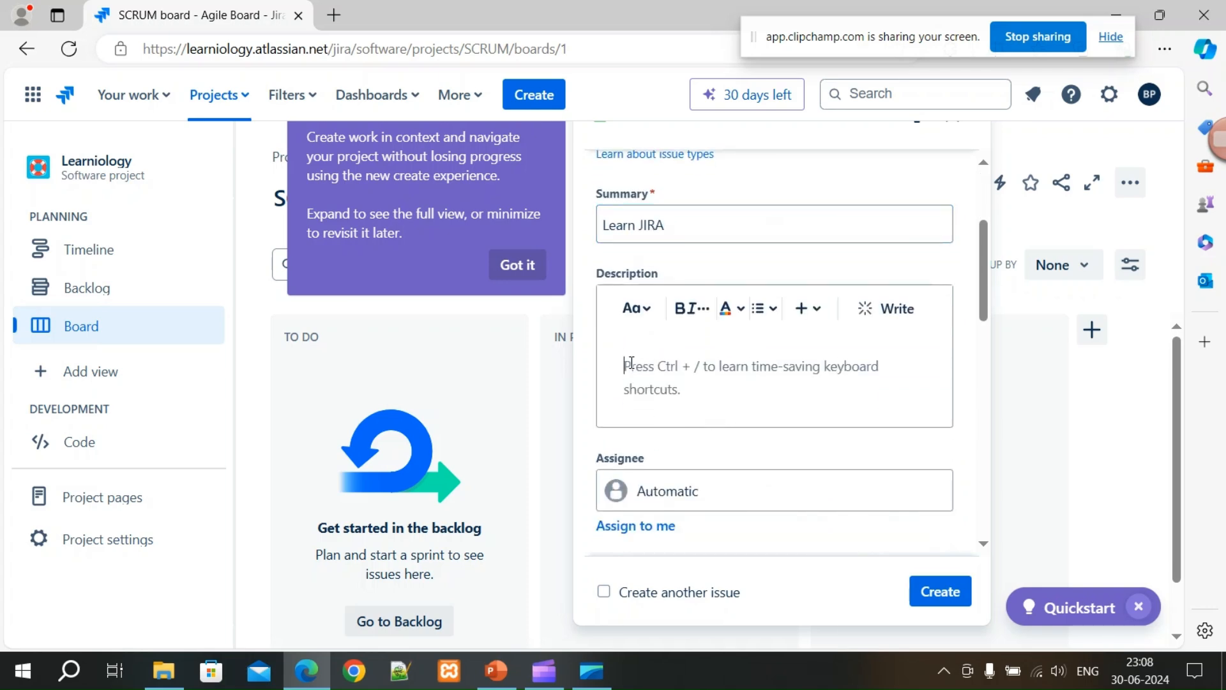
type("After this i")
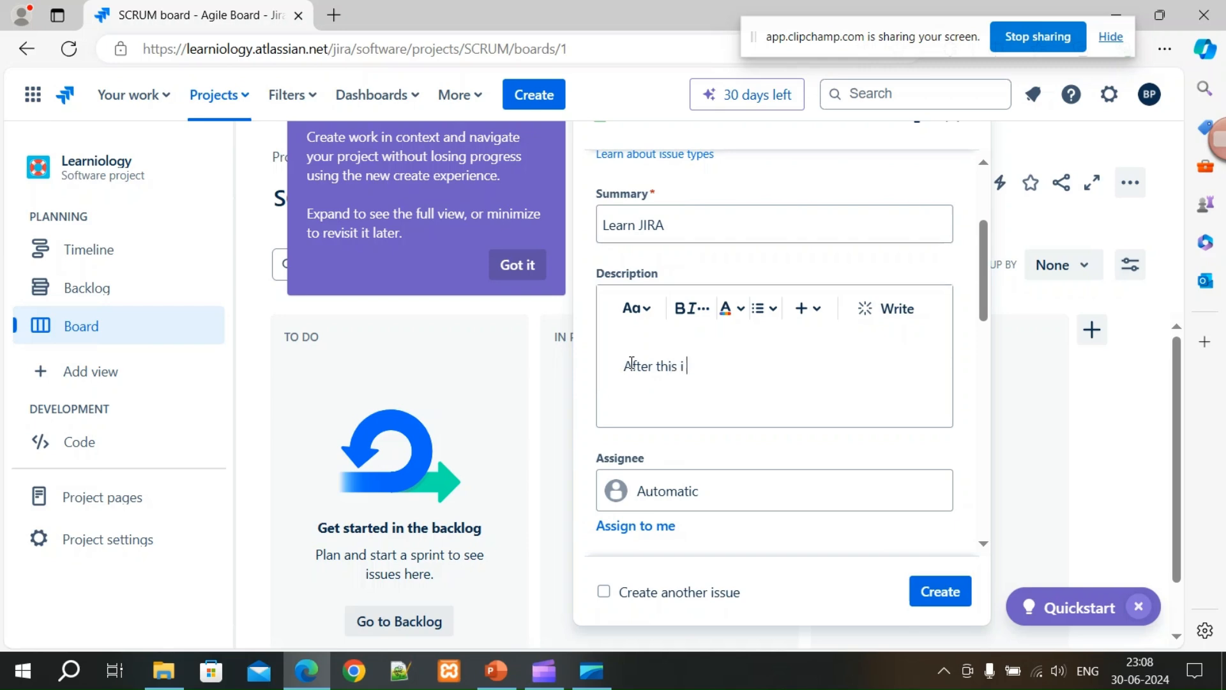
type(" woild be able to")
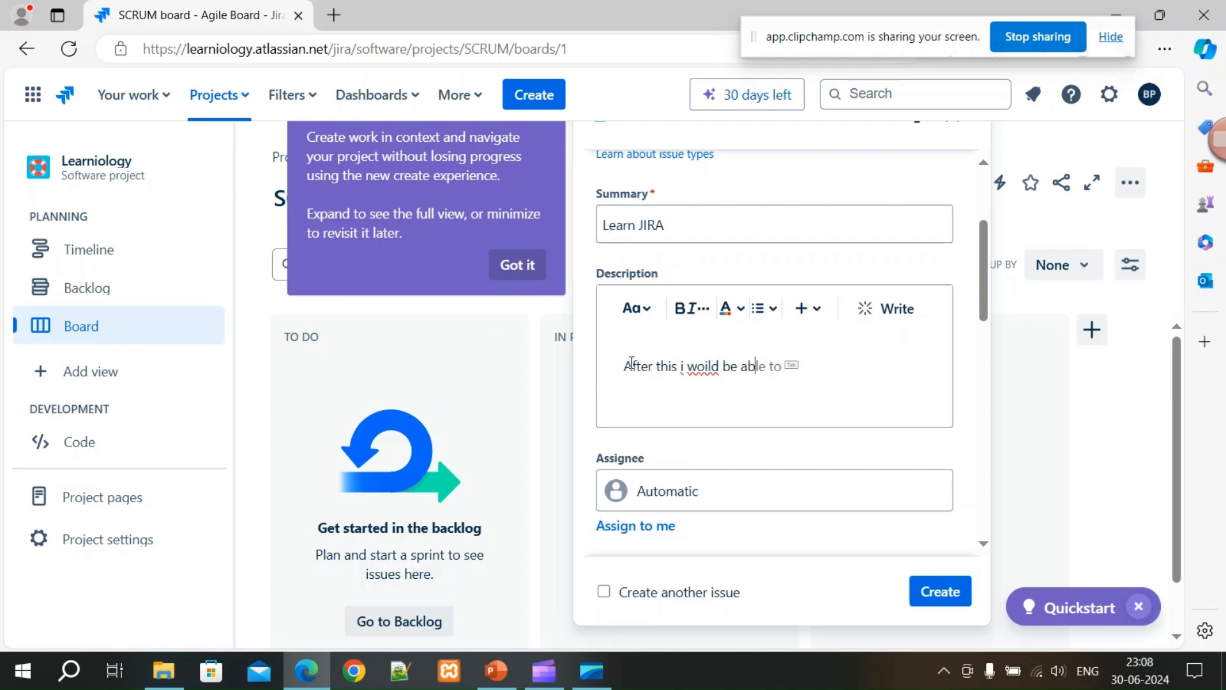
type("e Jira for my project.")
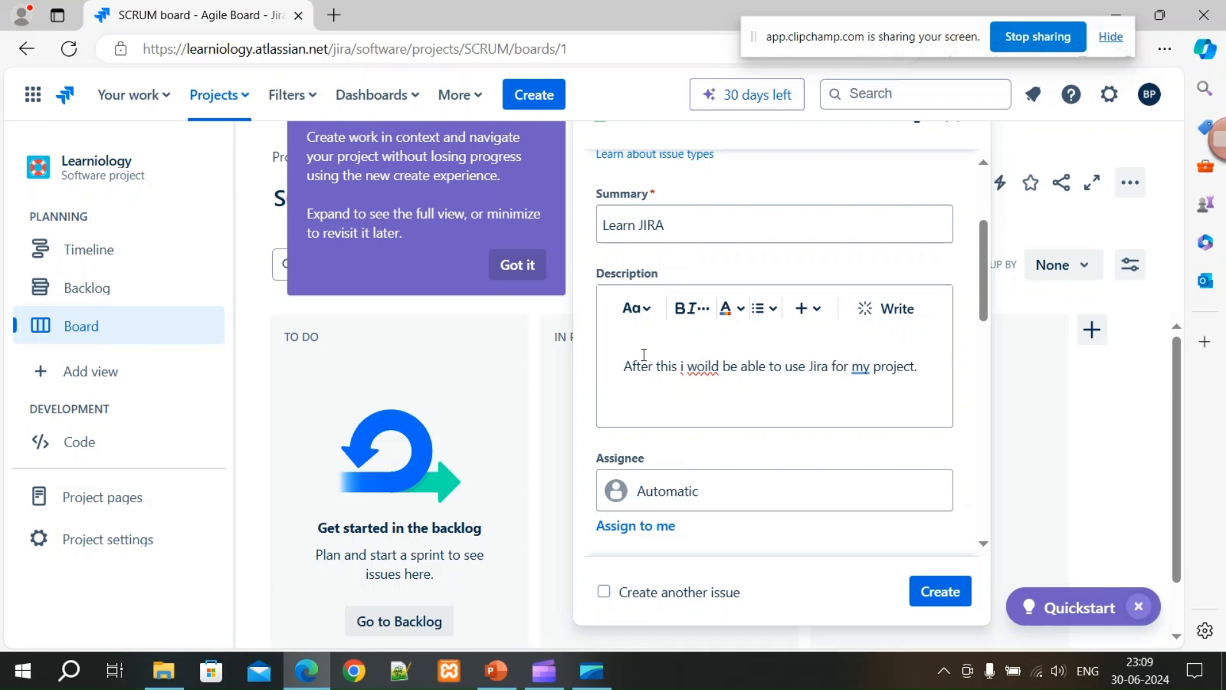
right_click(706, 367)
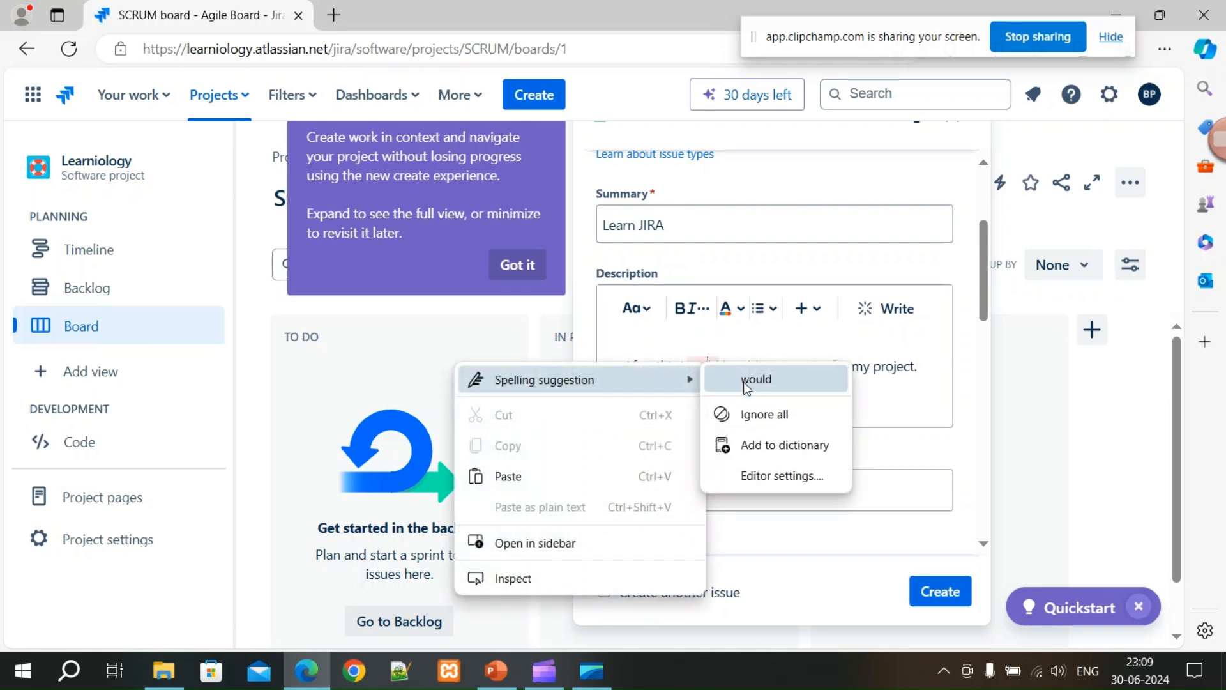
left_click(747, 380)
Keep the assignee Automatic and add the label Lear_JIRA in place of the invalid 'Learn JIRA'.
scroll(728, 478, "down", 2)
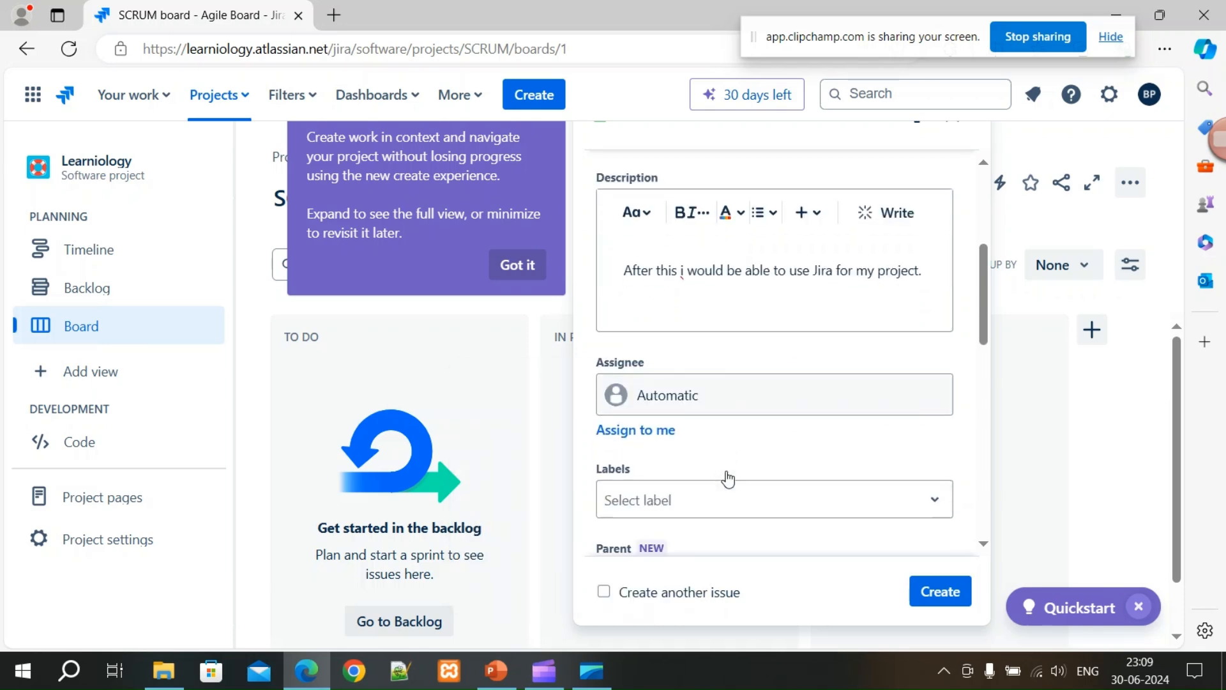
left_click(780, 408)
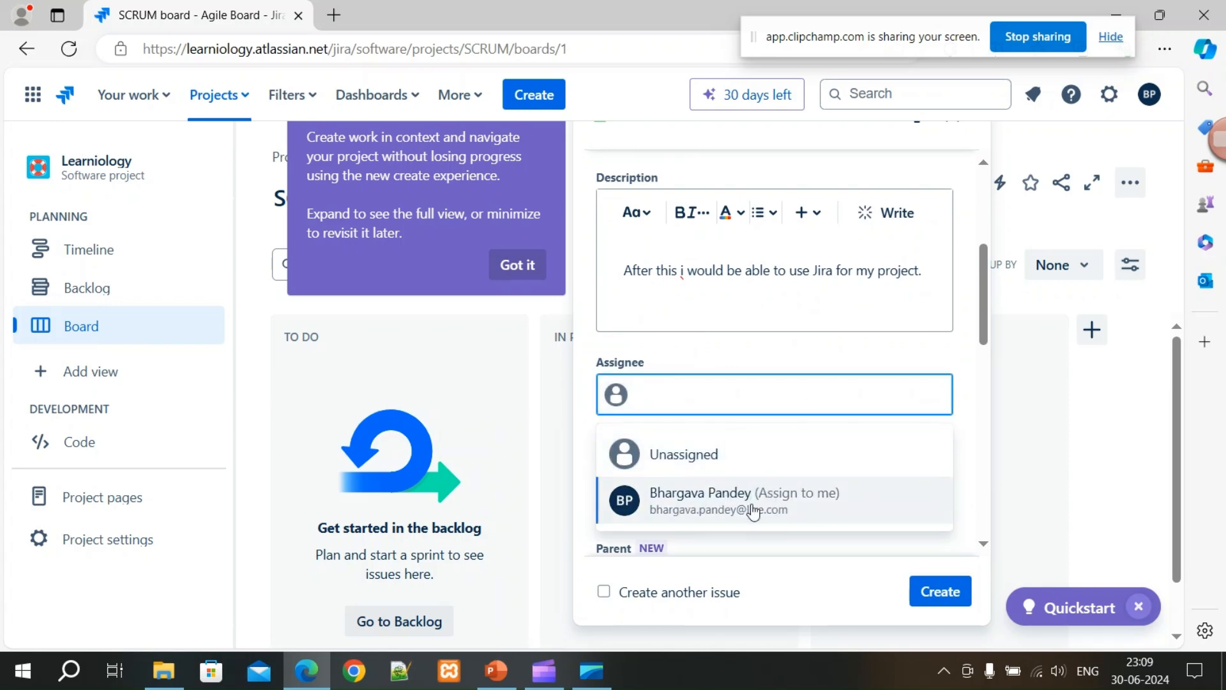
left_click(697, 360)
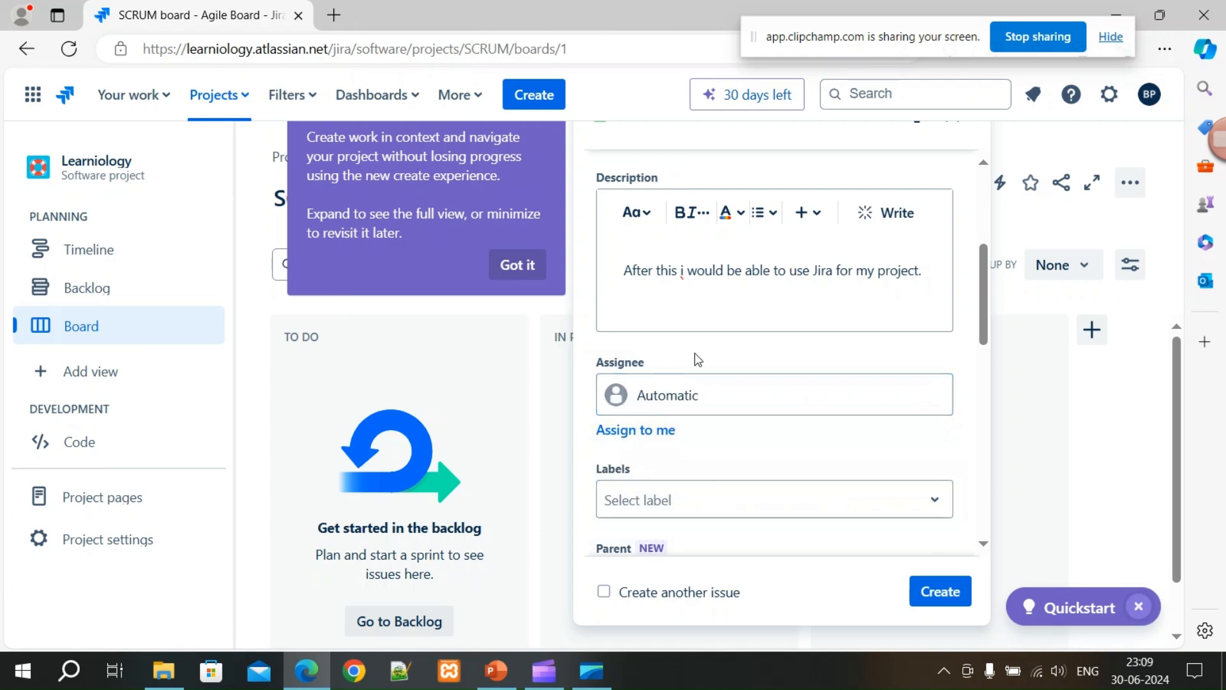
scroll(760, 421, "down", 2)
left_click(765, 417)
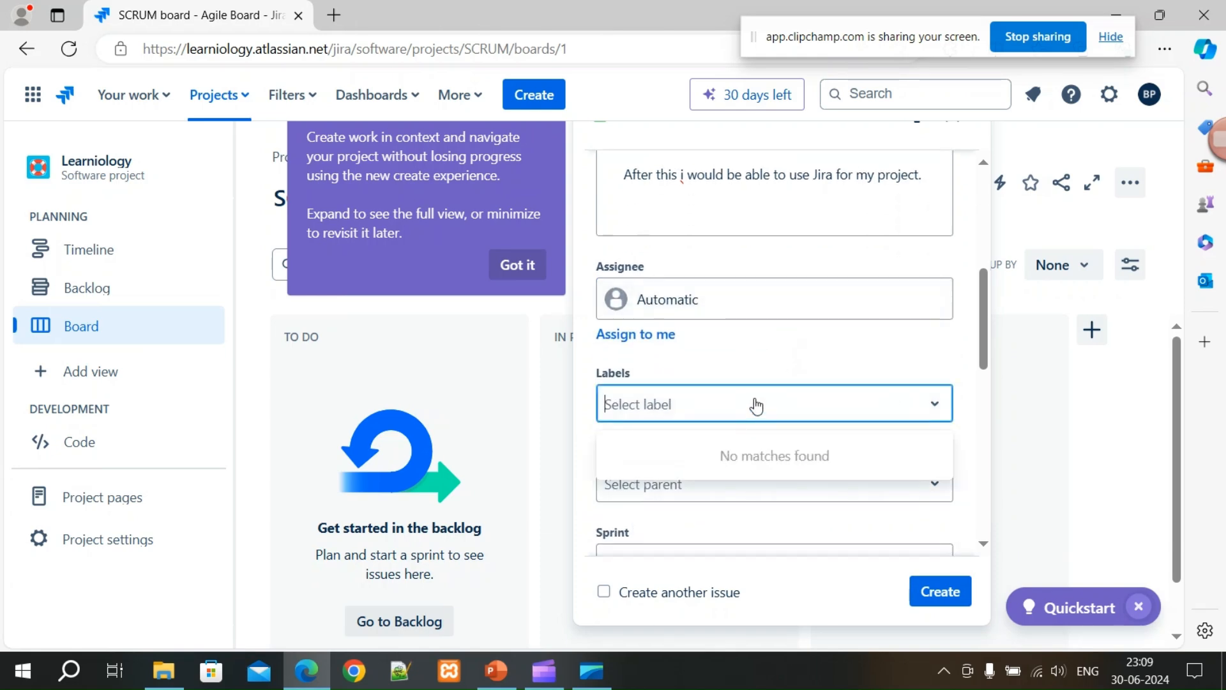
type("L")
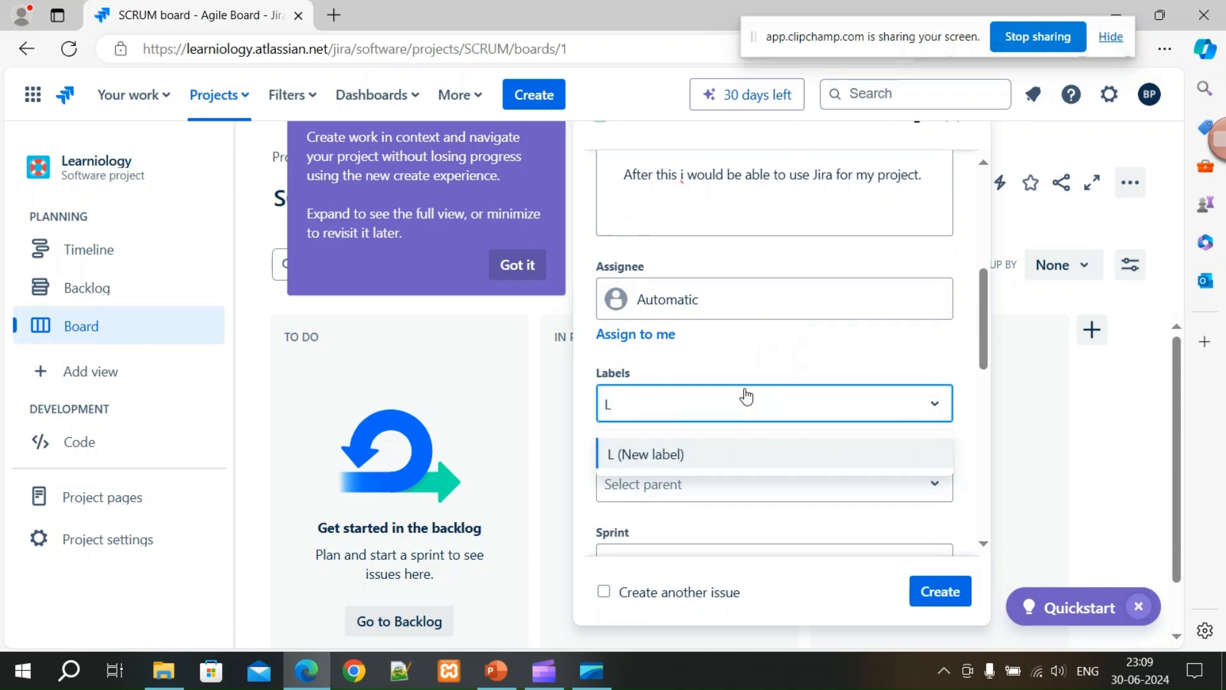
type("earn JIRA")
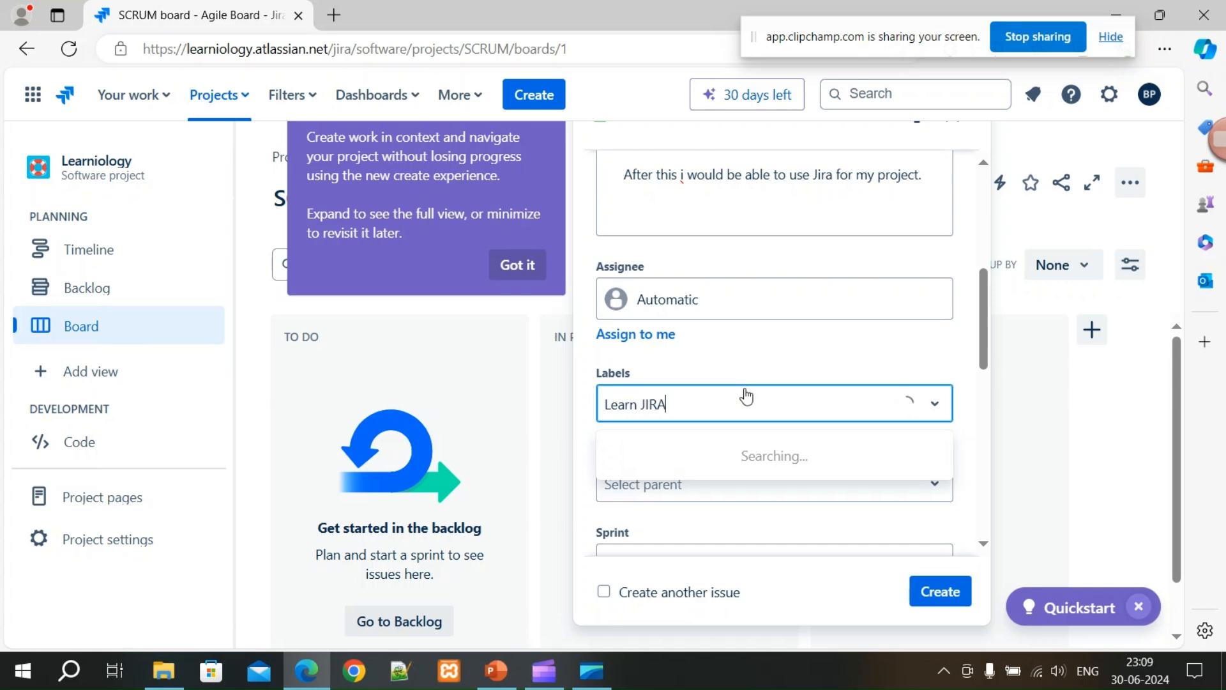
left_click(680, 455)
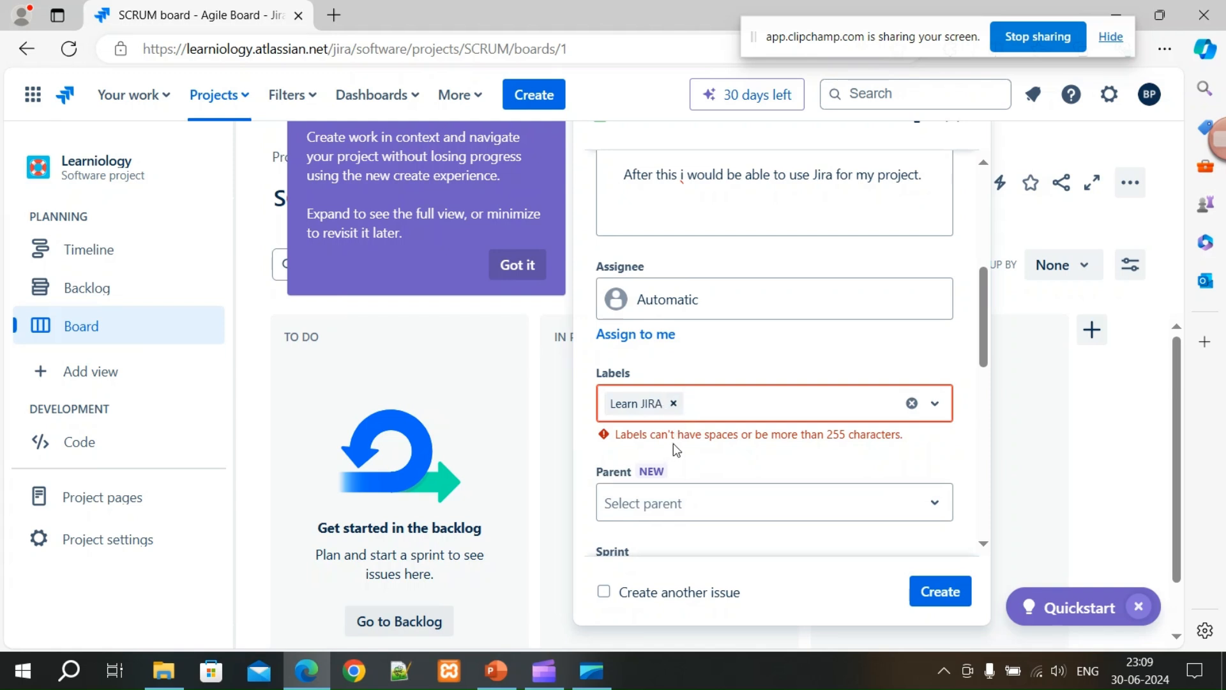
left_click(674, 405)
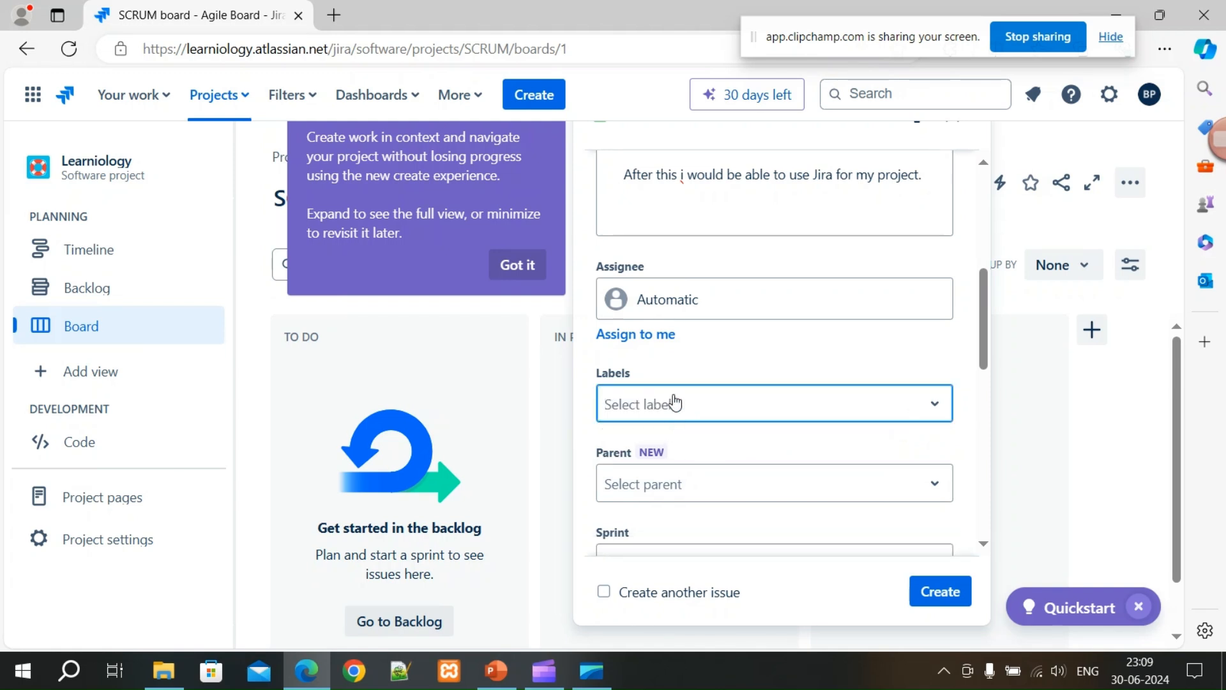
type("Lear_JIRA")
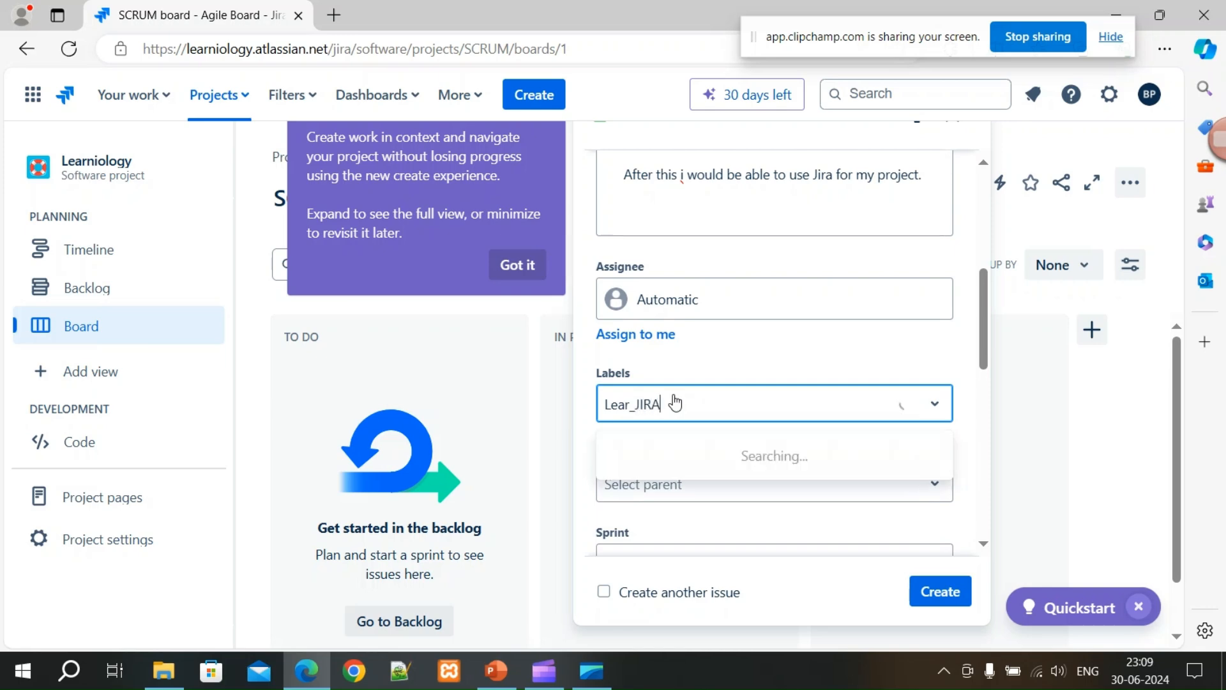
left_click(712, 447)
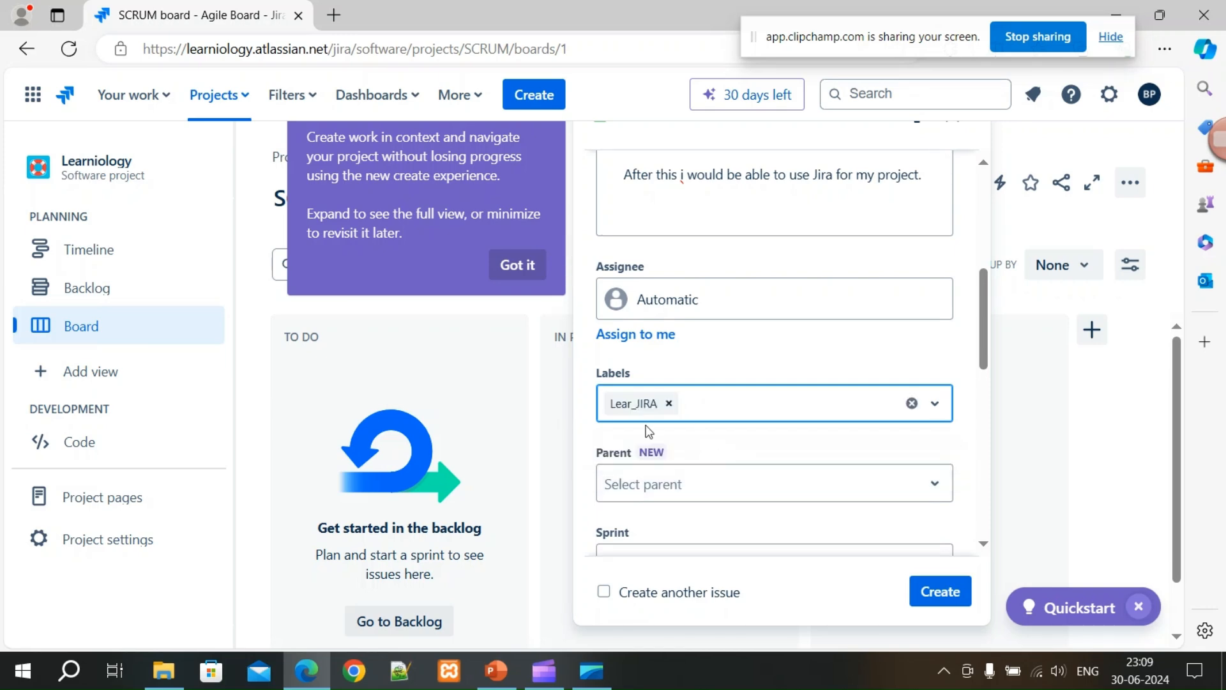
Assign the story to SCRUM Sprint 1 with 5 story points and create it.
scroll(728, 408, "down", 3)
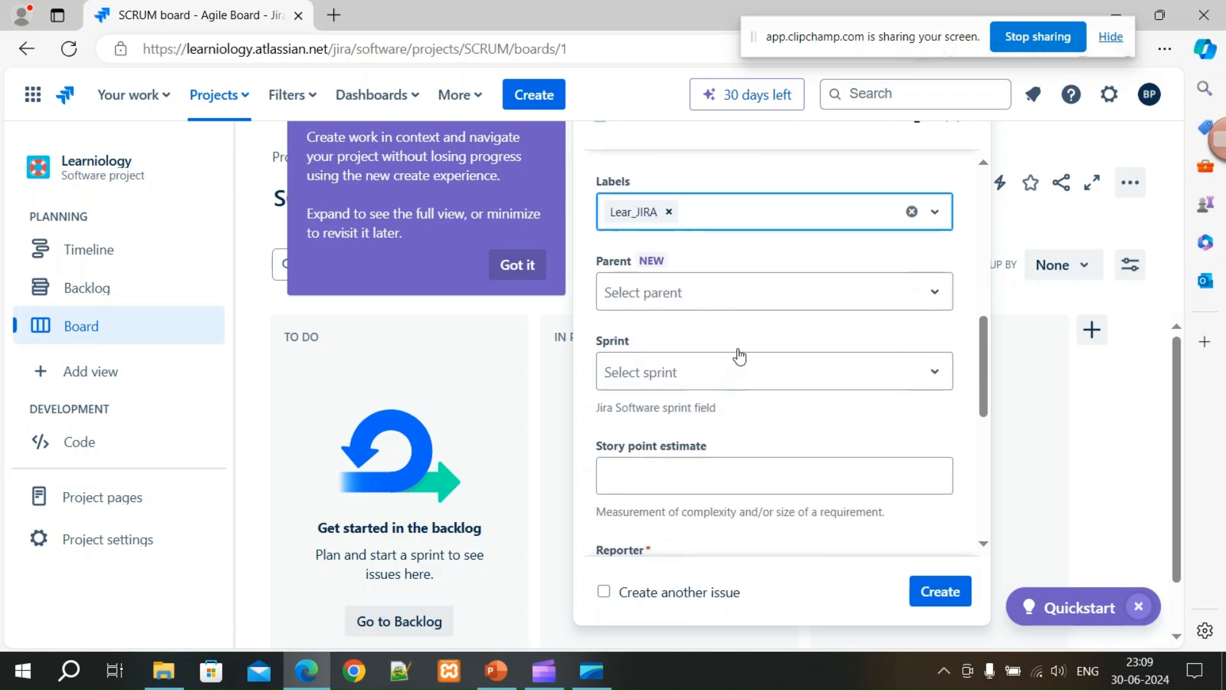
left_click(758, 298)
left_click(754, 295)
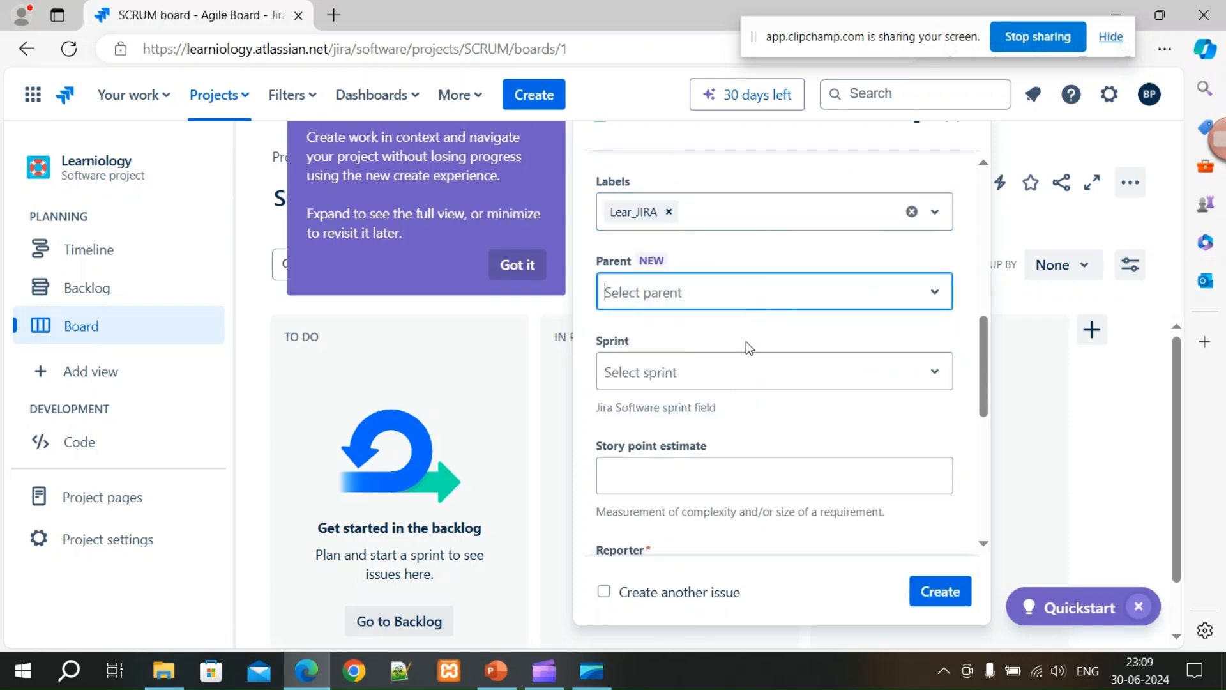
left_click(732, 383)
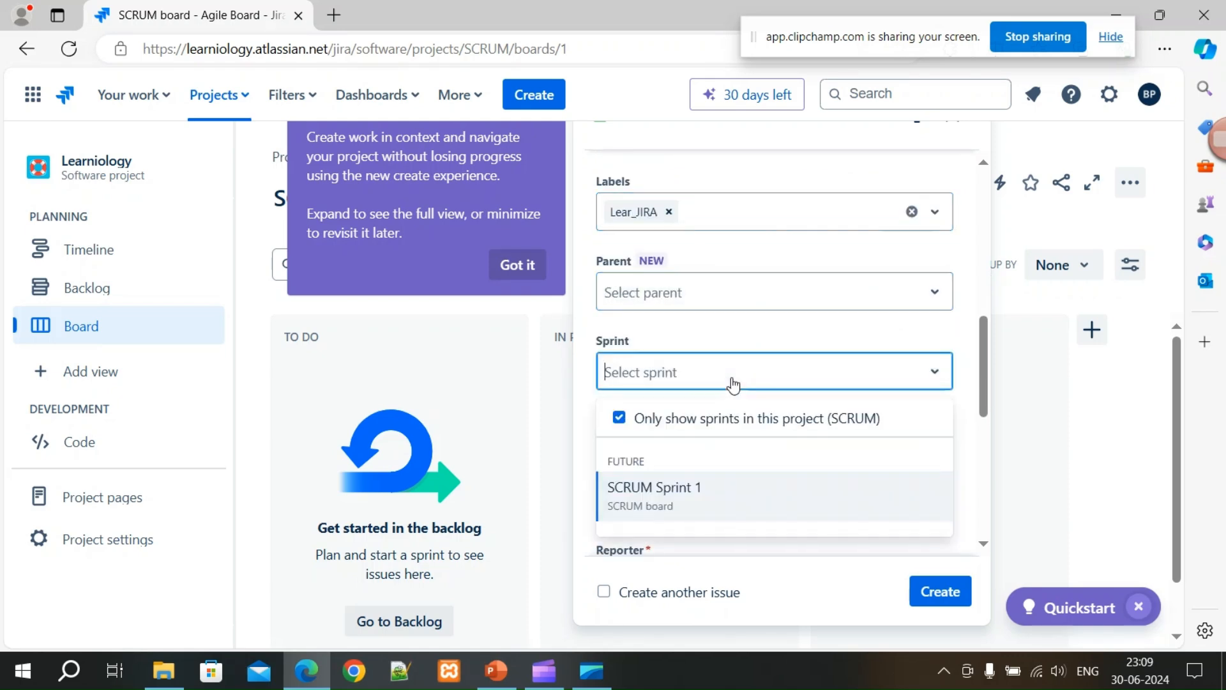
left_click(669, 499)
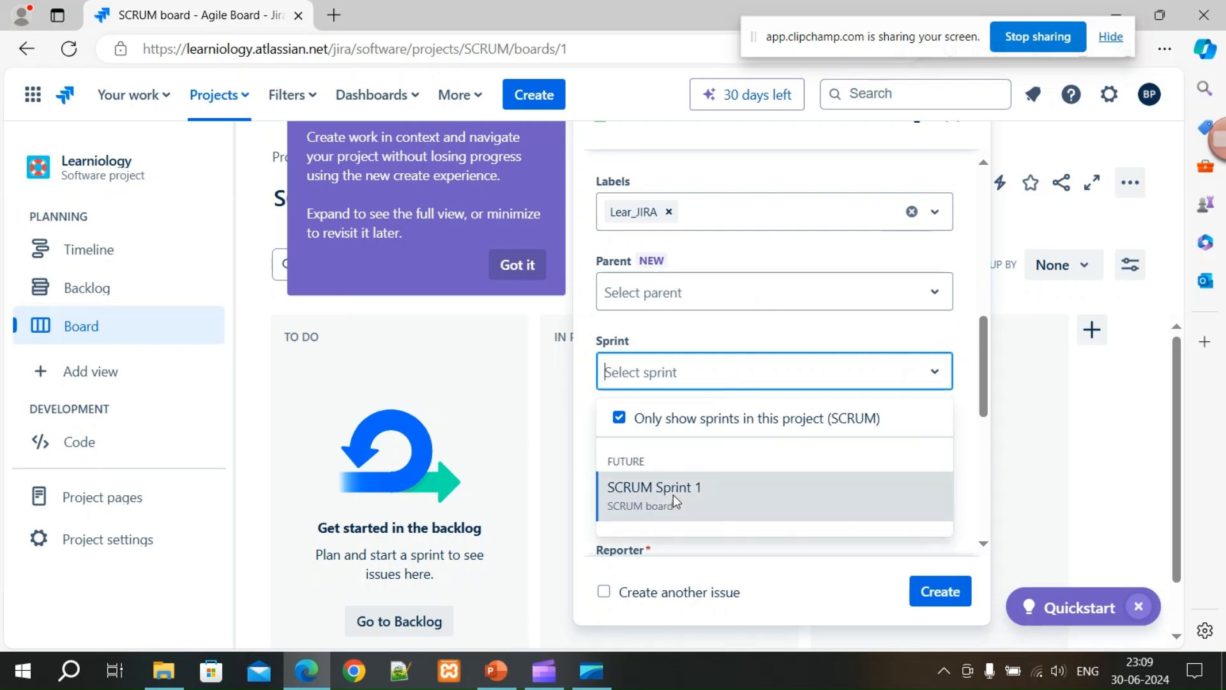
scroll(728, 459, "down", 1)
left_click(698, 380)
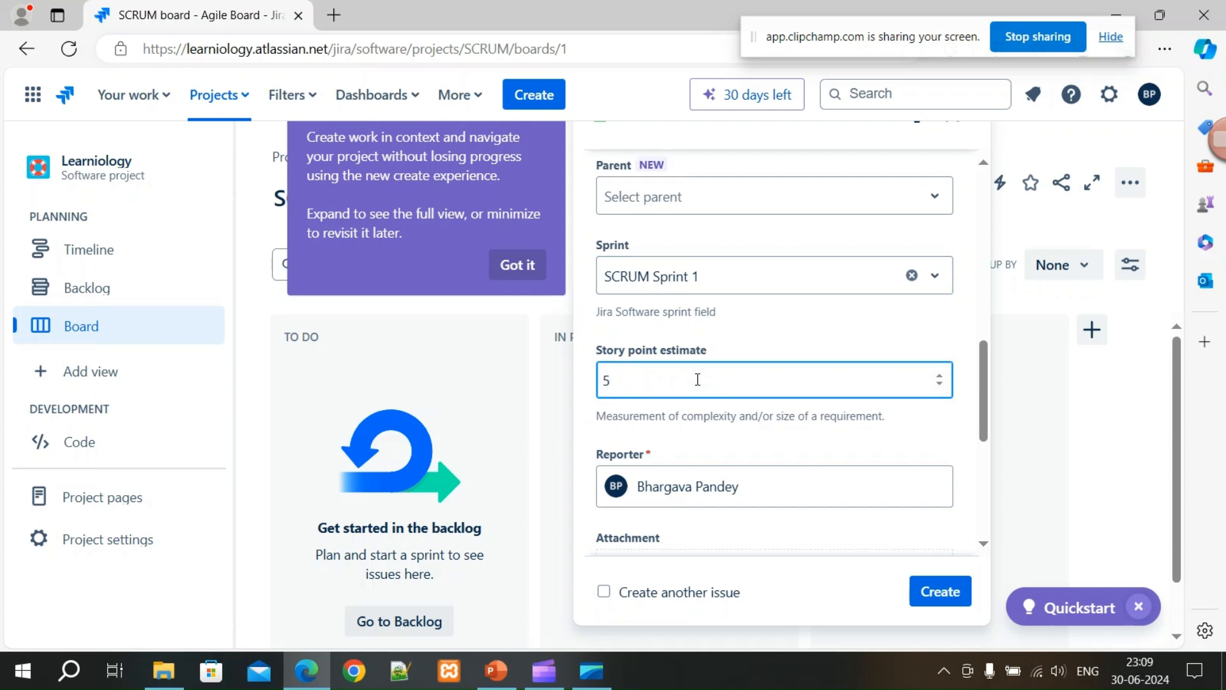
left_click(750, 336)
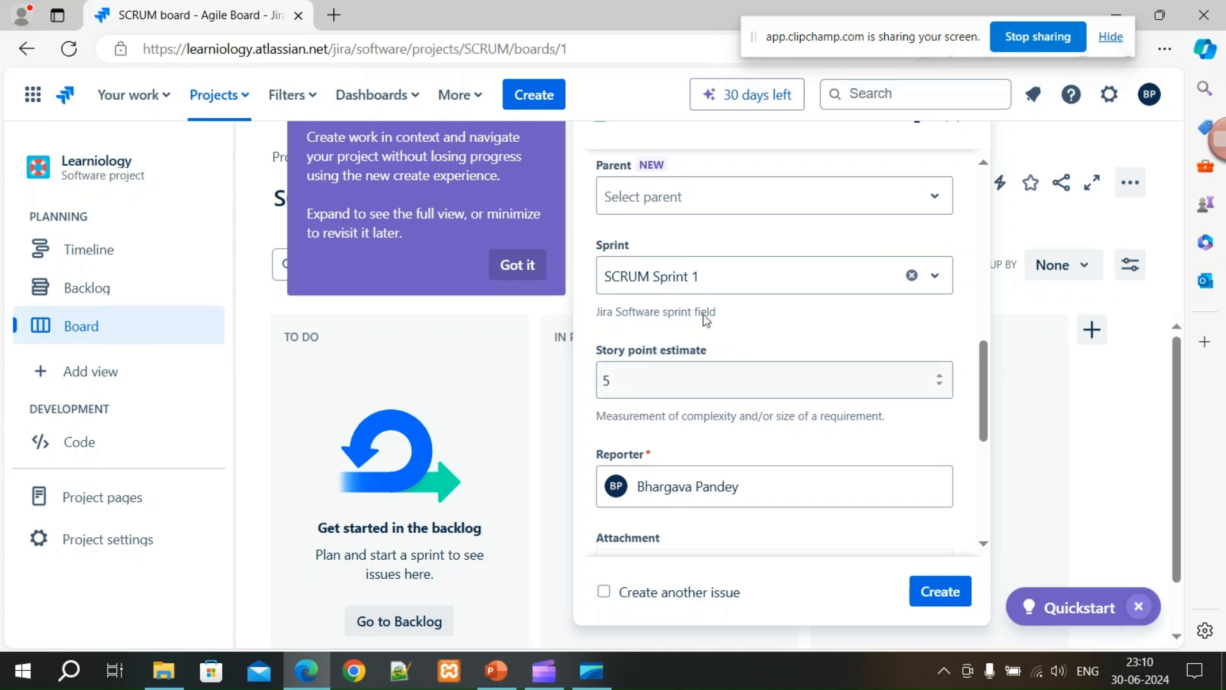
scroll(708, 300, "up", 5)
scroll(761, 351, "down", 10)
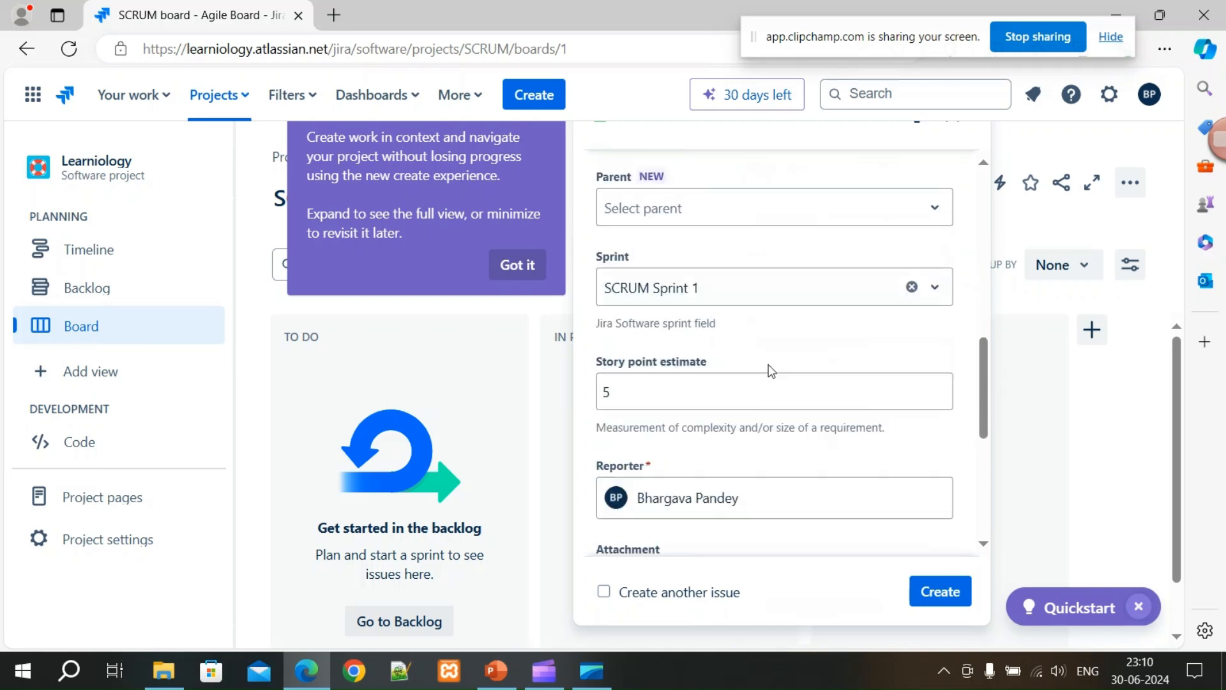
scroll(776, 469, "down", 2)
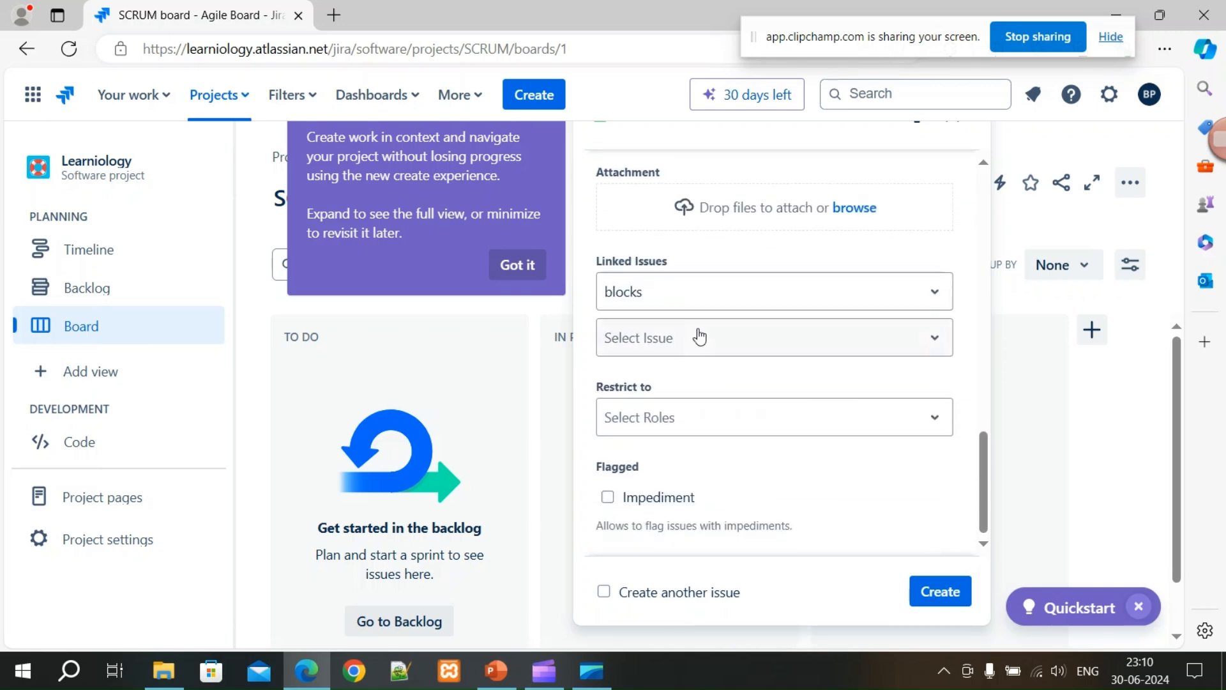
left_click(948, 601)
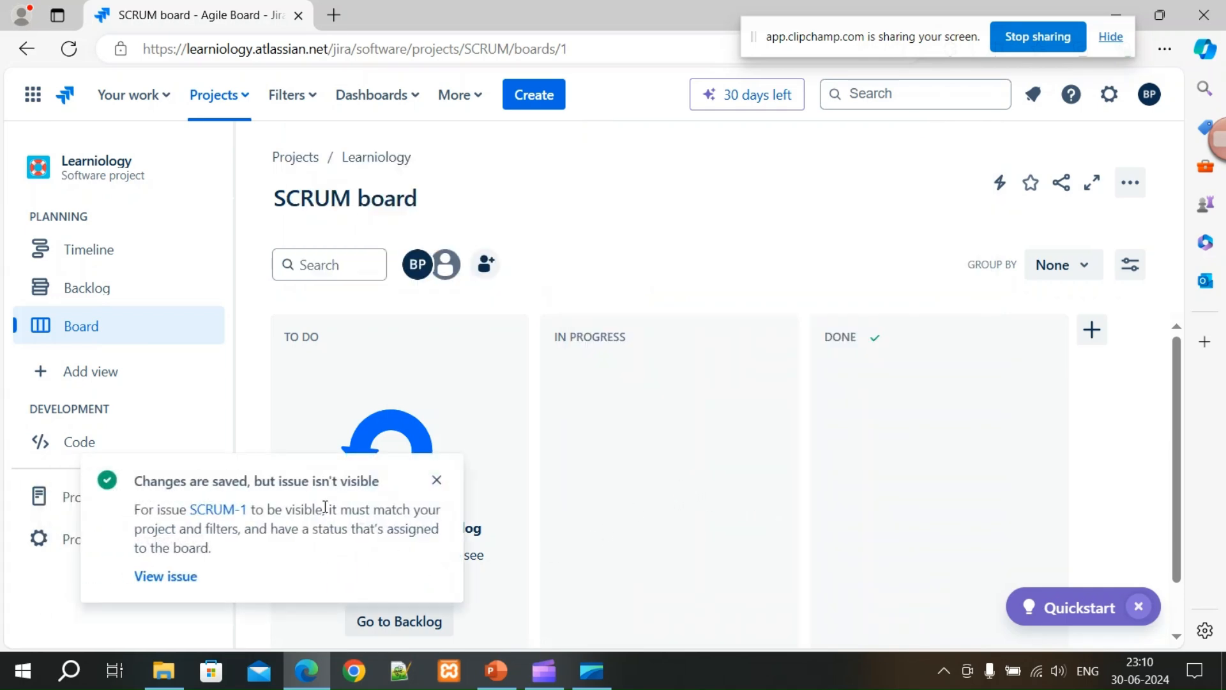
Review SCRUM-1's details after dismissing the not-visible notice, then close the issue.
left_click(217, 511)
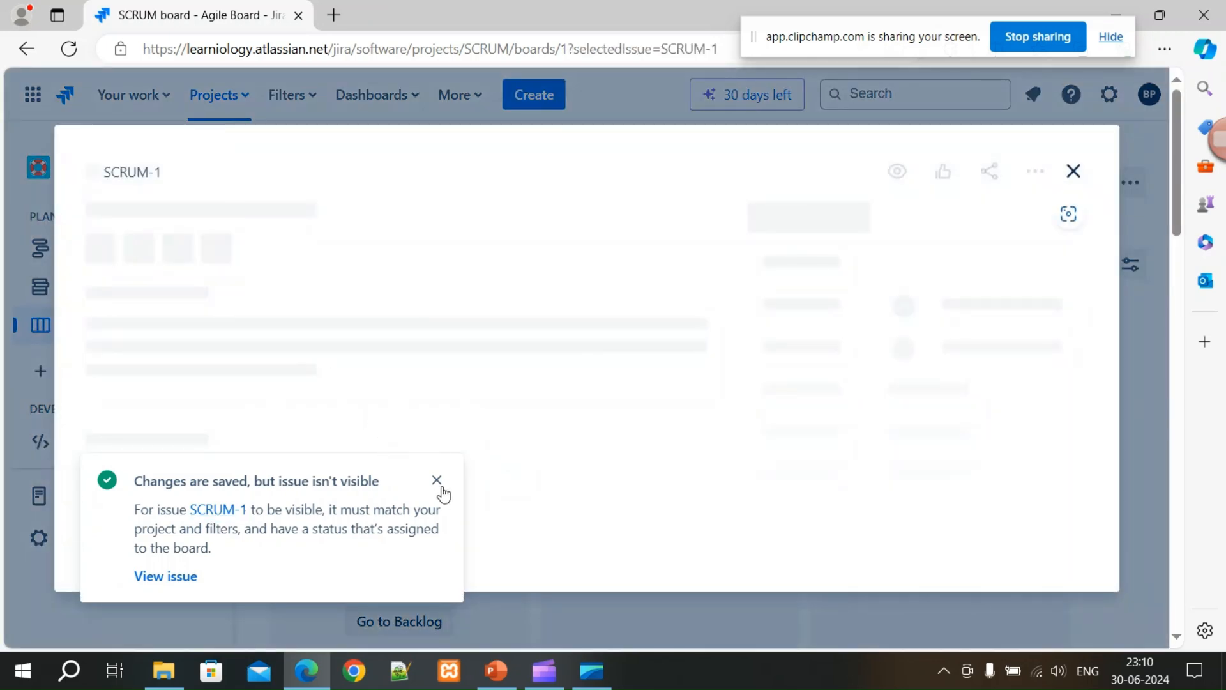
left_click(437, 482)
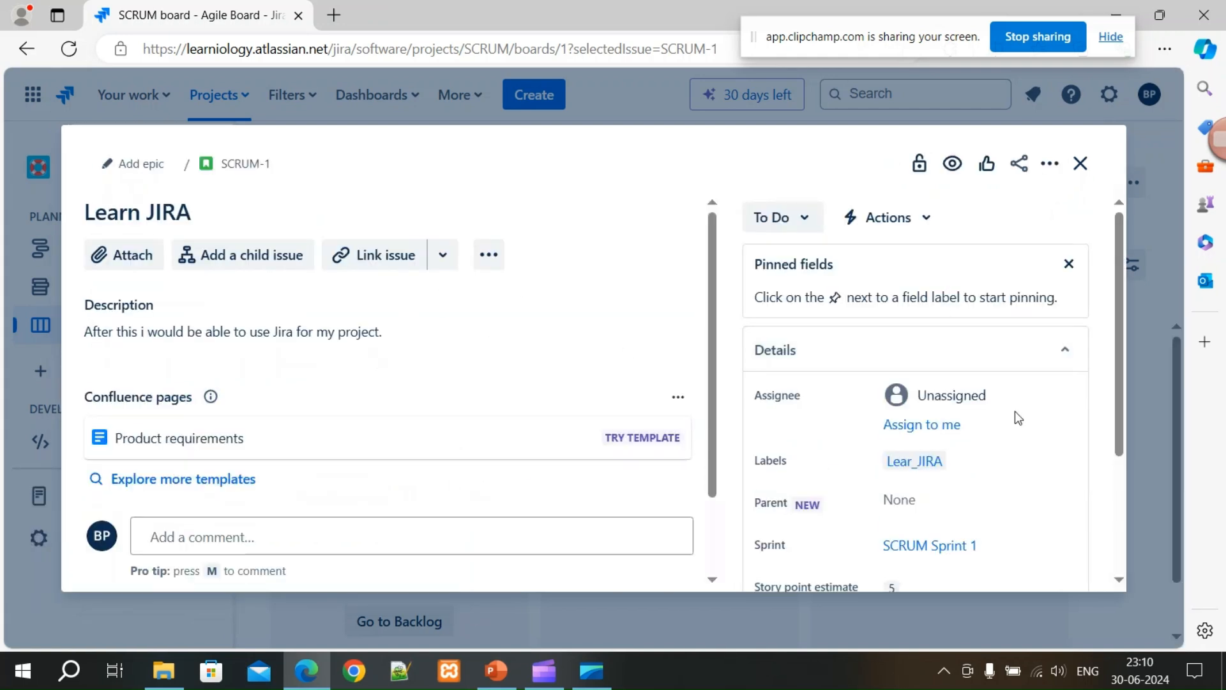
scroll(1016, 416, "down", 2)
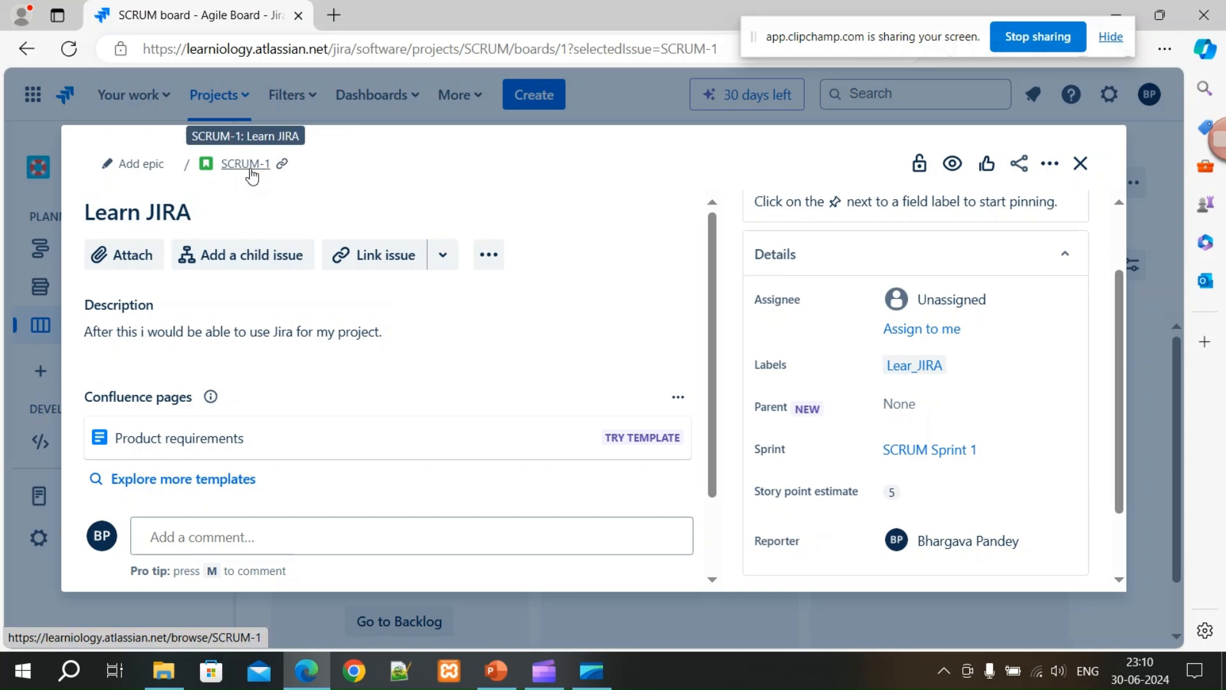
scroll(512, 464, "down", 3)
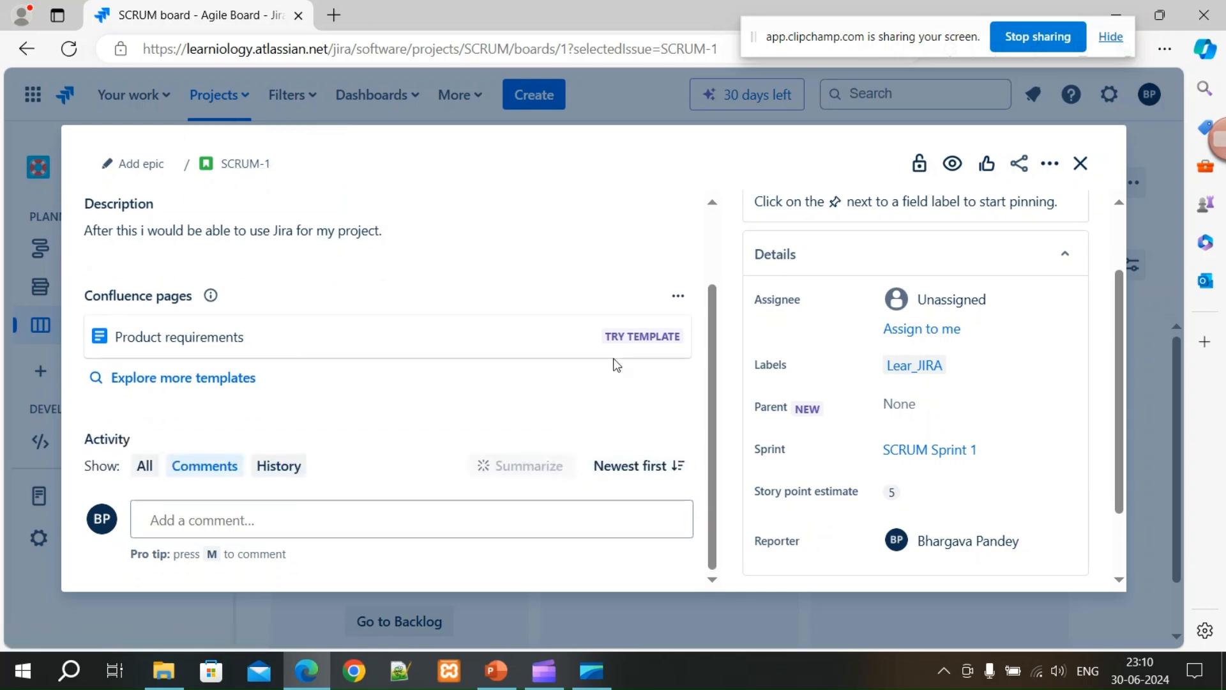
scroll(997, 448, "up", 2)
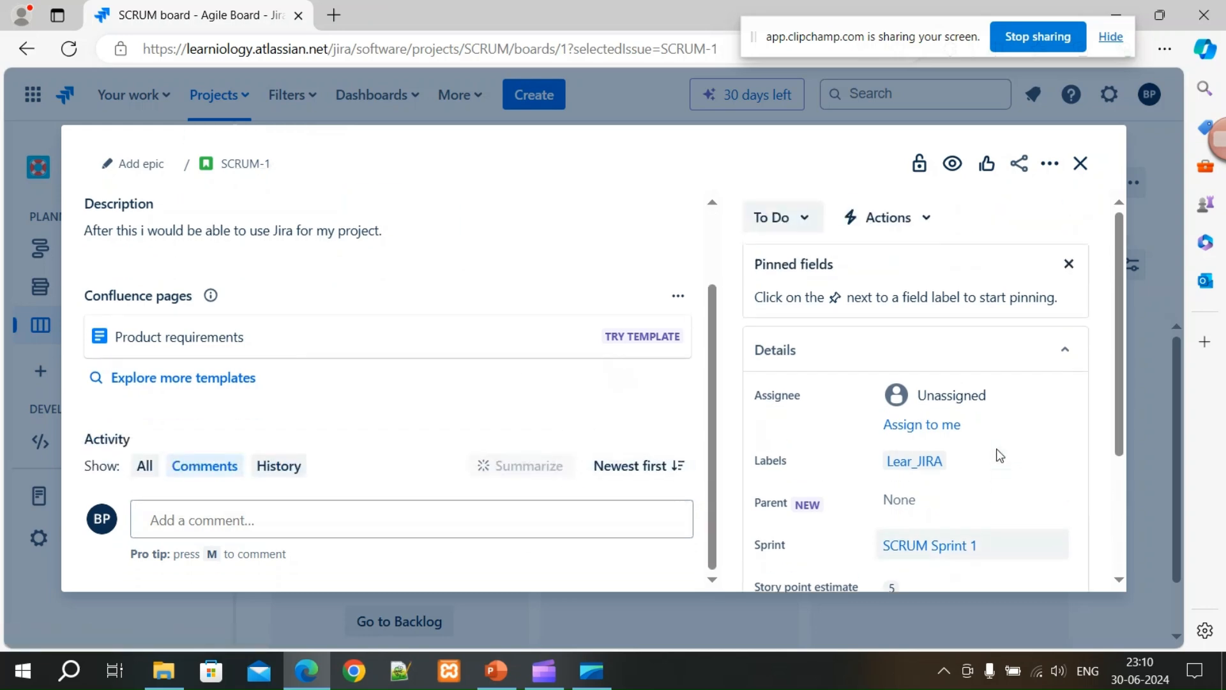
left_click(1081, 163)
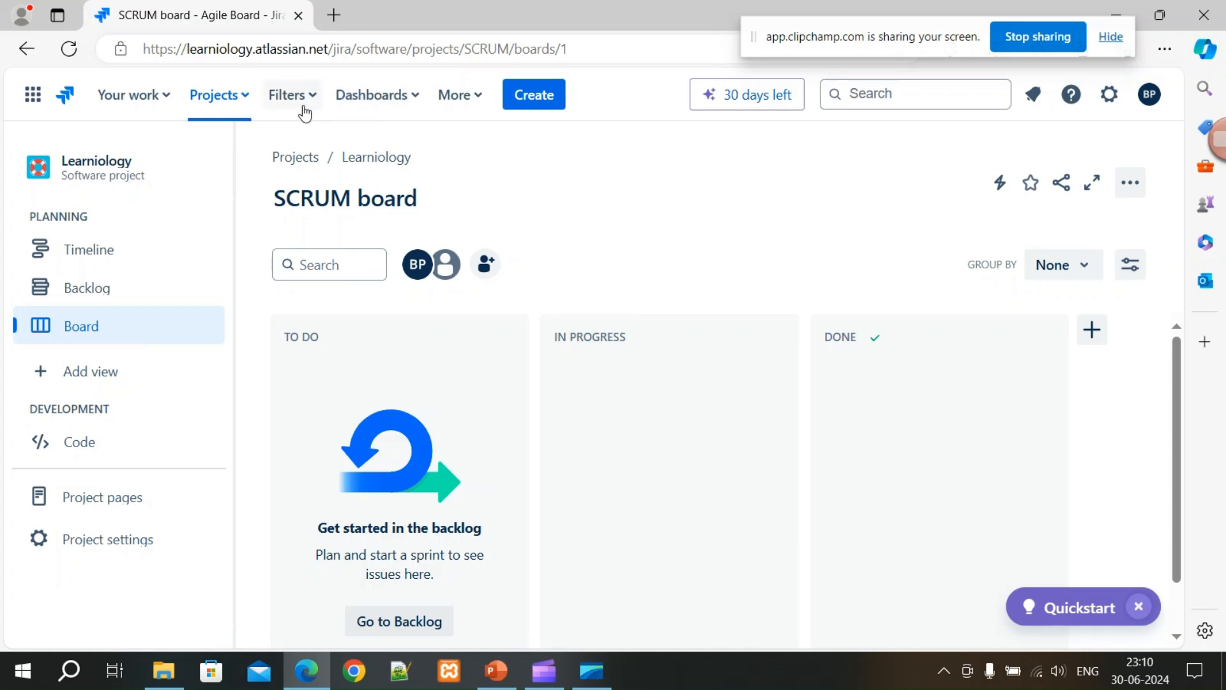
left_click(244, 105)
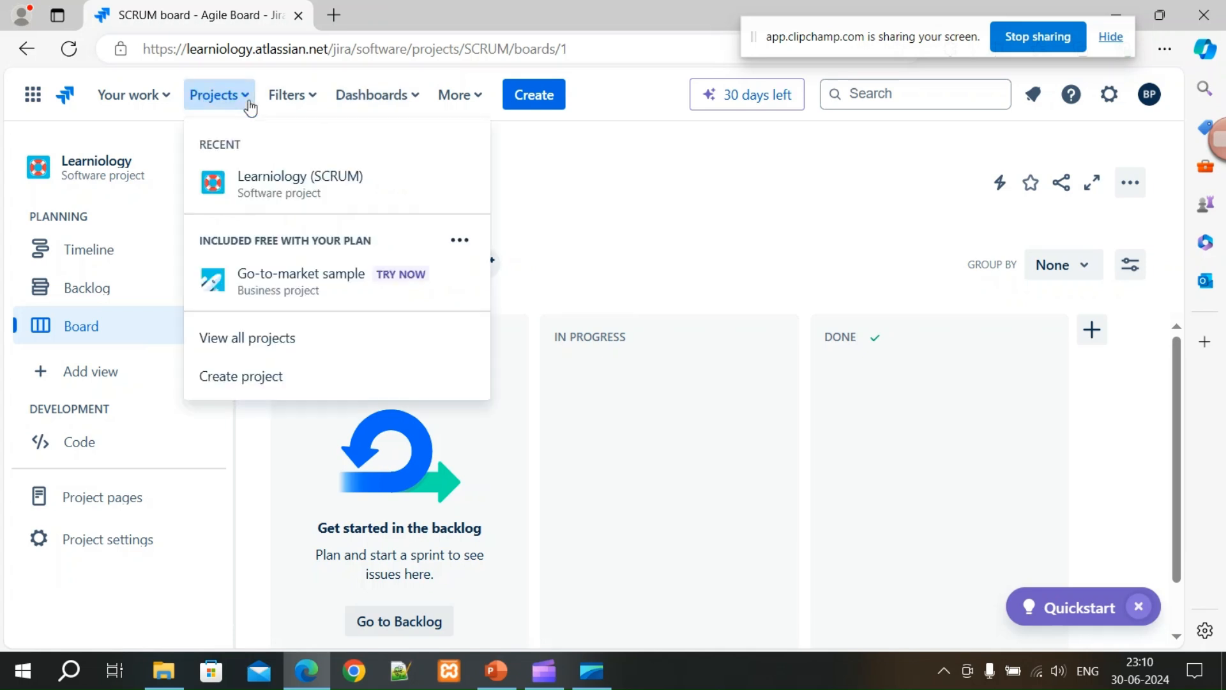
left_click(83, 167)
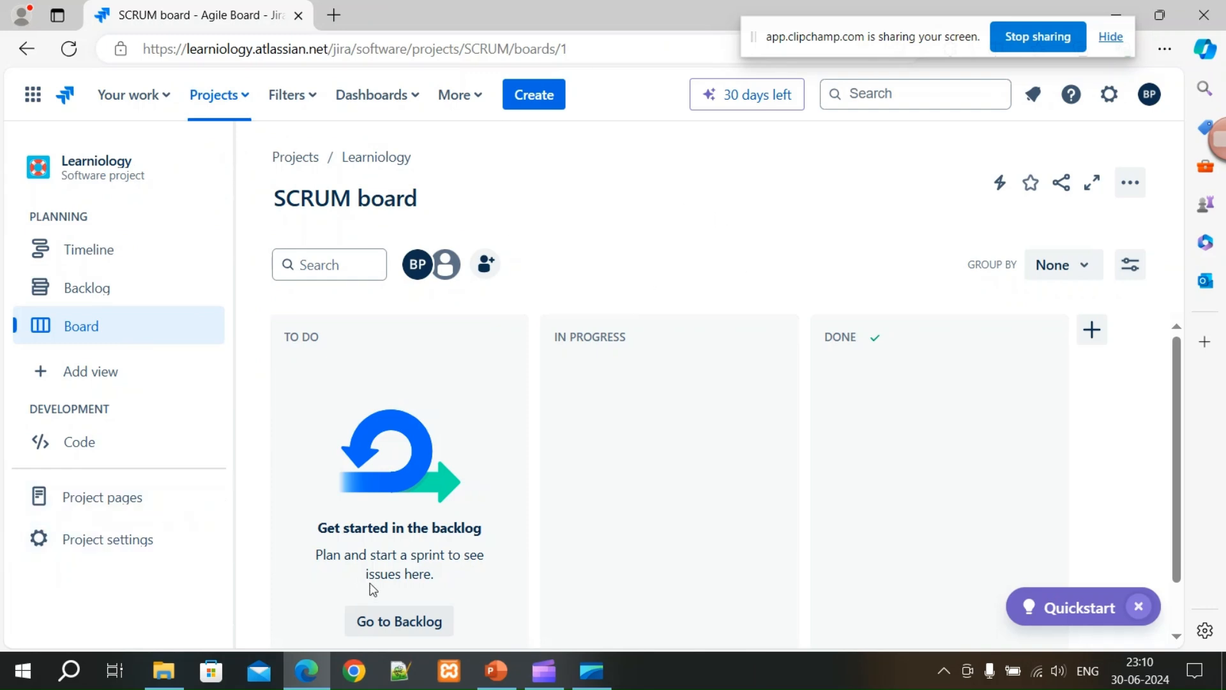
scroll(426, 554, "down", 1)
left_click(392, 568)
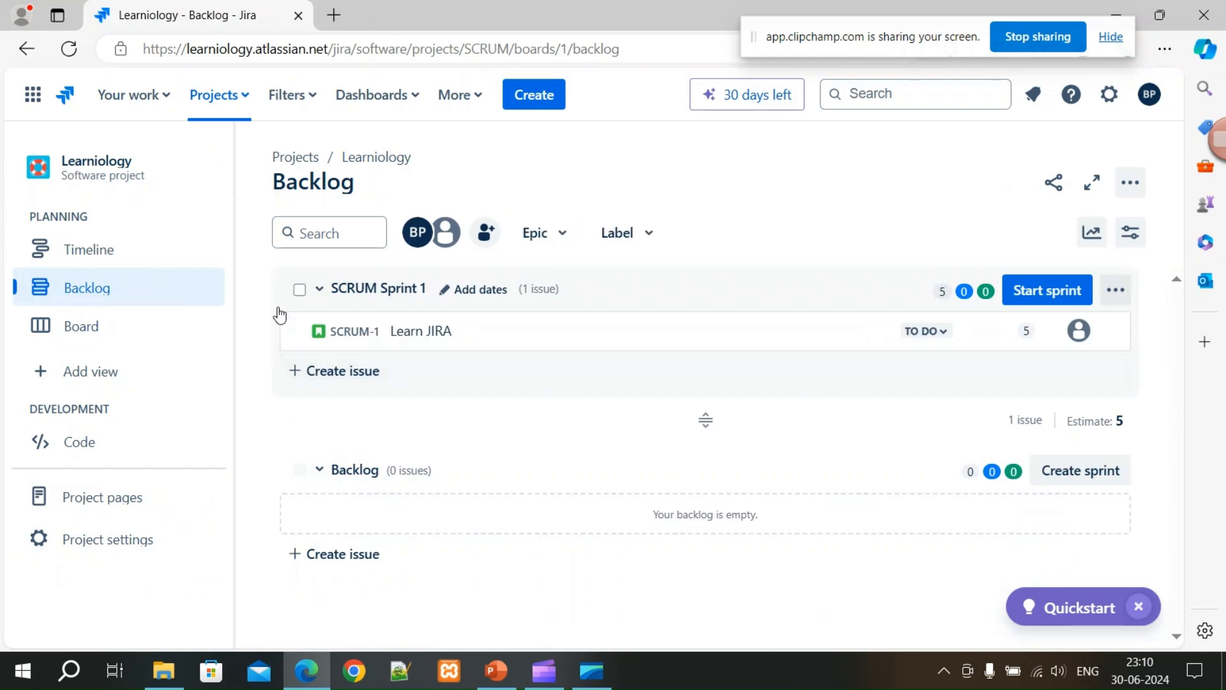
left_click(85, 338)
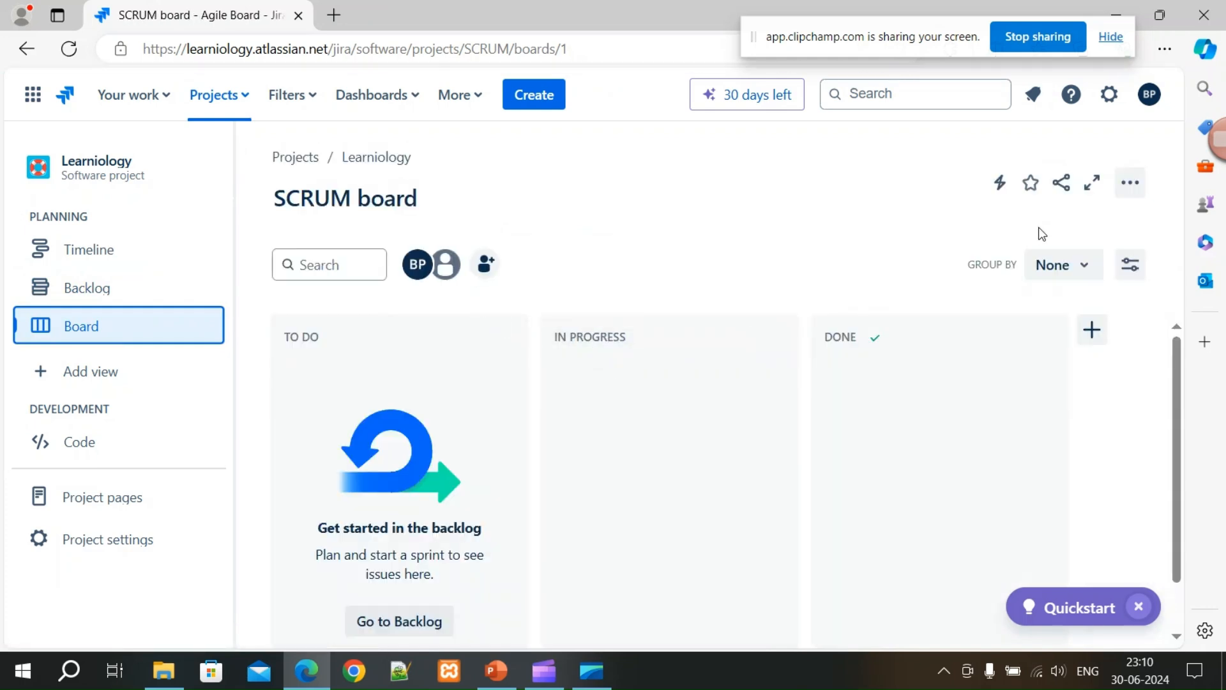
left_click(84, 377)
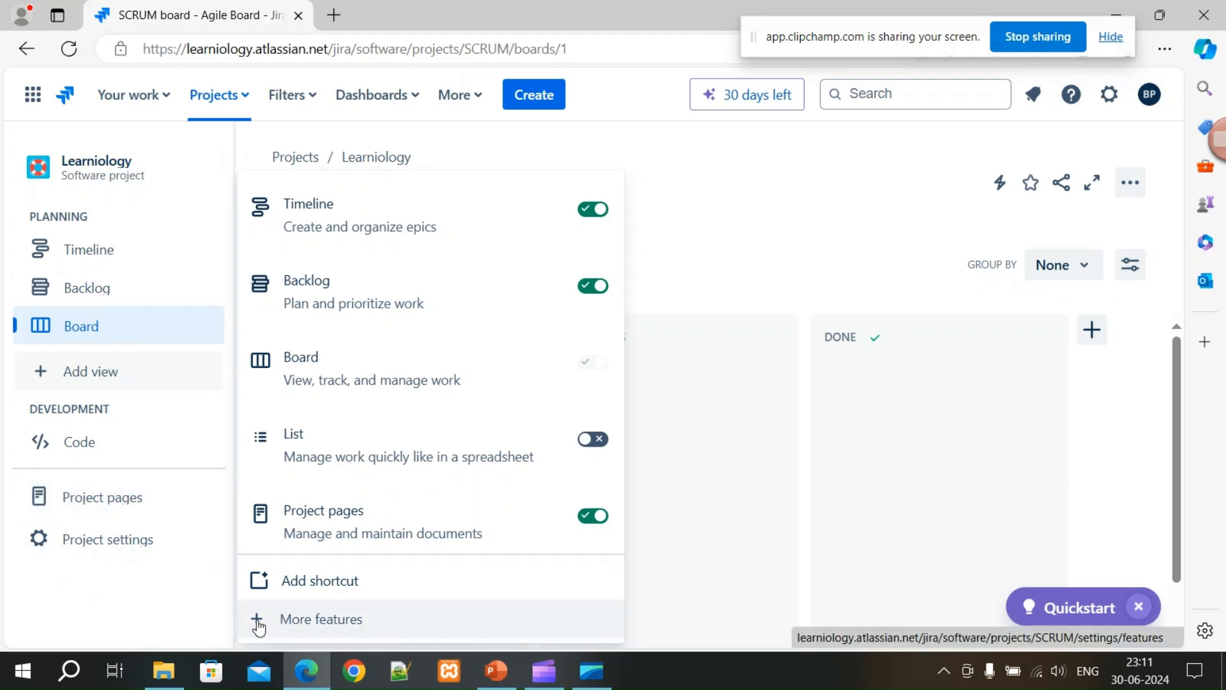
In the project's feature settings, switch on the Calendar and Reports features.
left_click(279, 620)
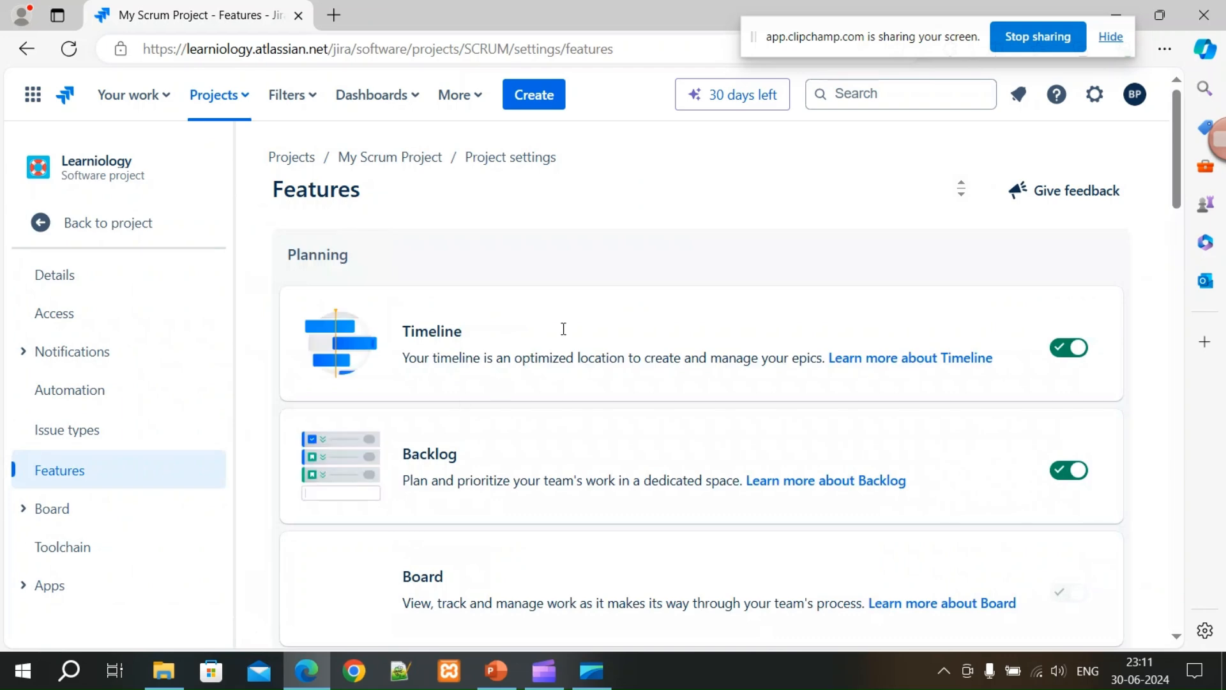
scroll(572, 461, "down", 3)
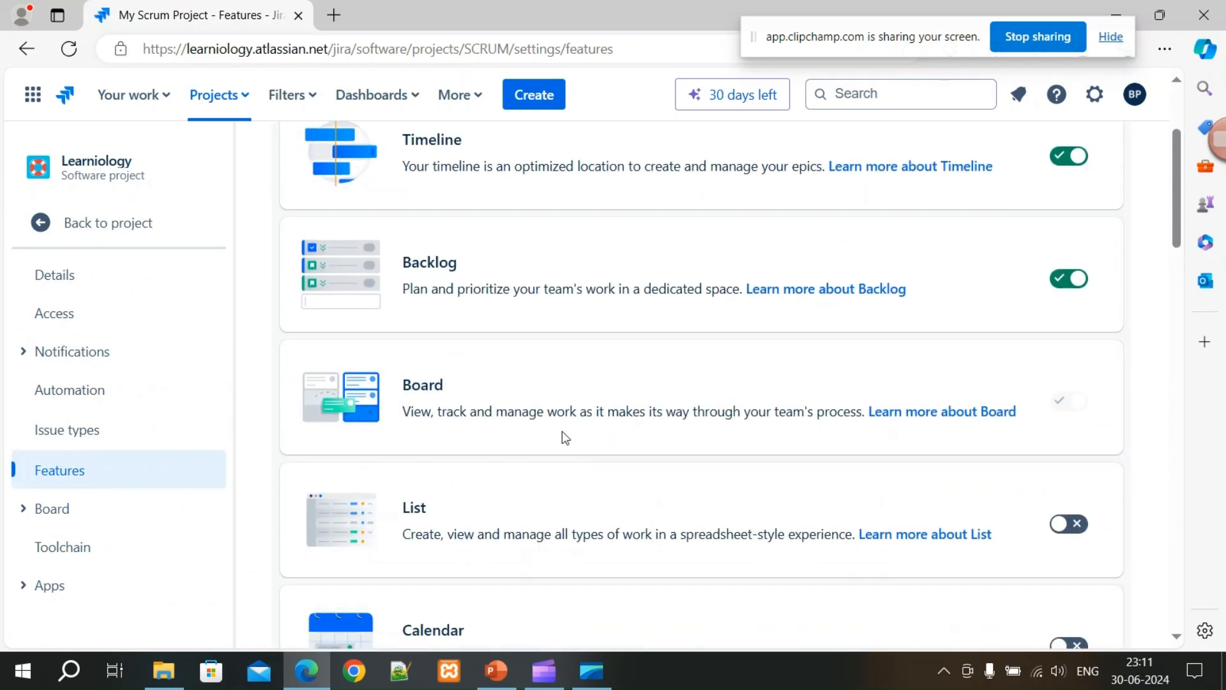
scroll(560, 436, "down", 5)
scroll(553, 431, "up", 2)
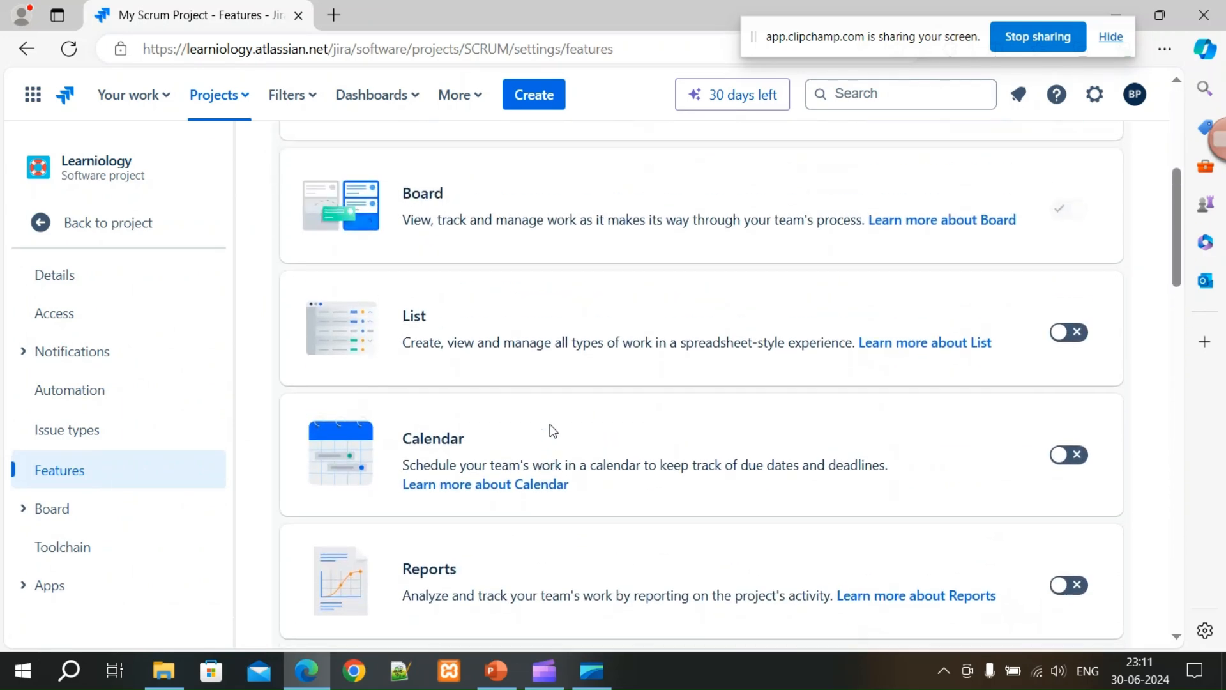
left_click(1075, 456)
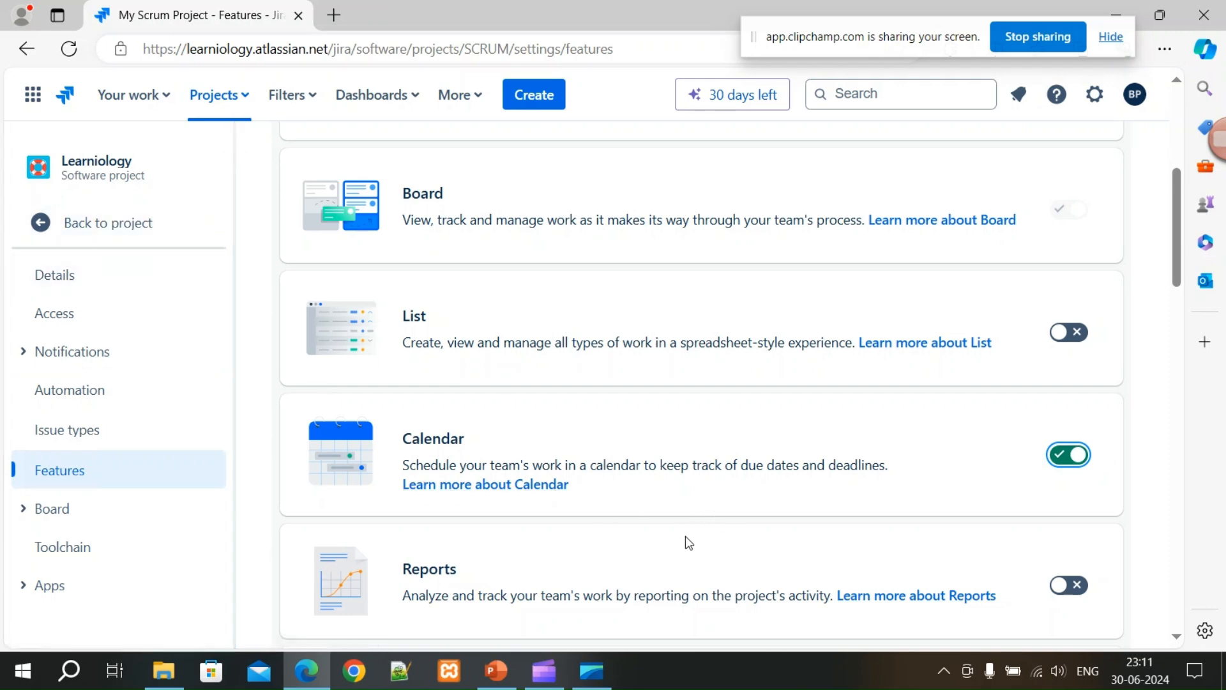
scroll(665, 565, "down", 1)
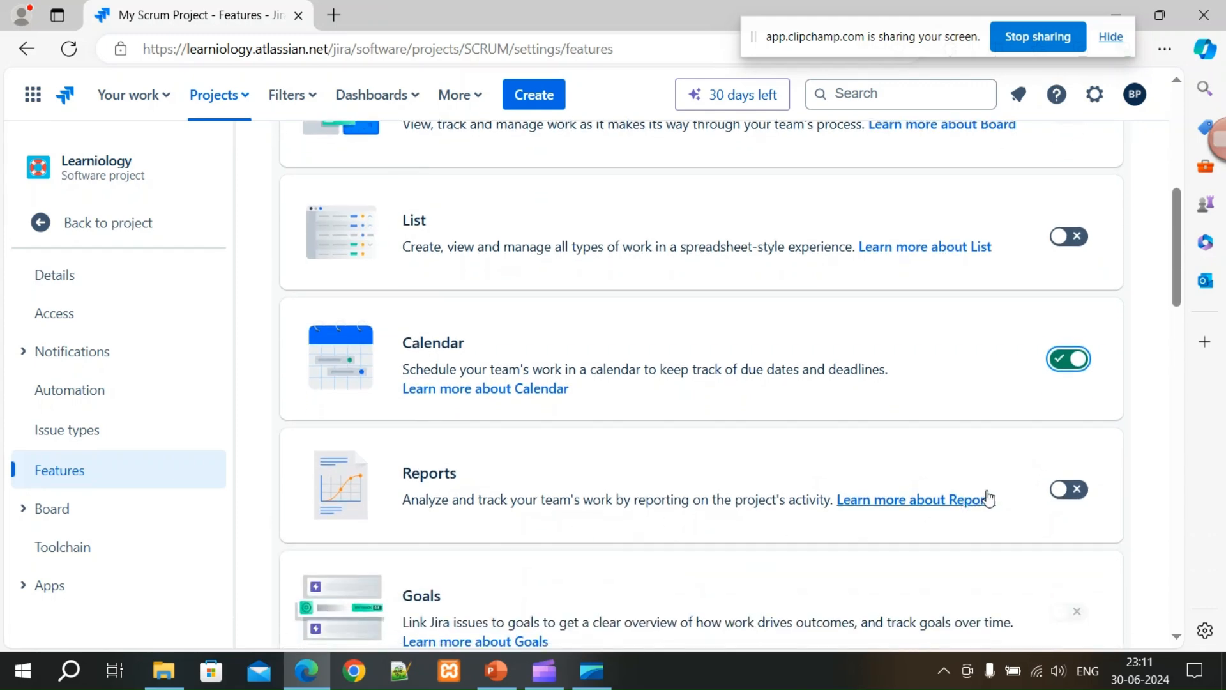
left_click(1081, 494)
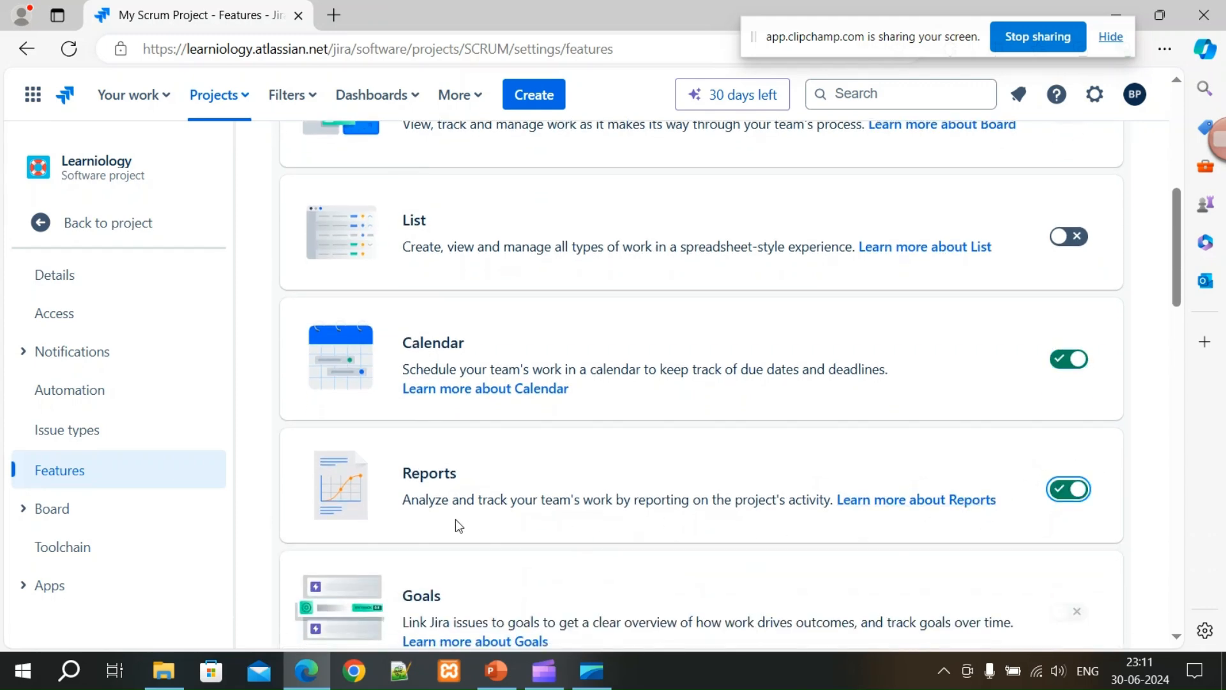
Switch on the Issue navigator feature and return to the project board.
scroll(688, 485, "down", 2)
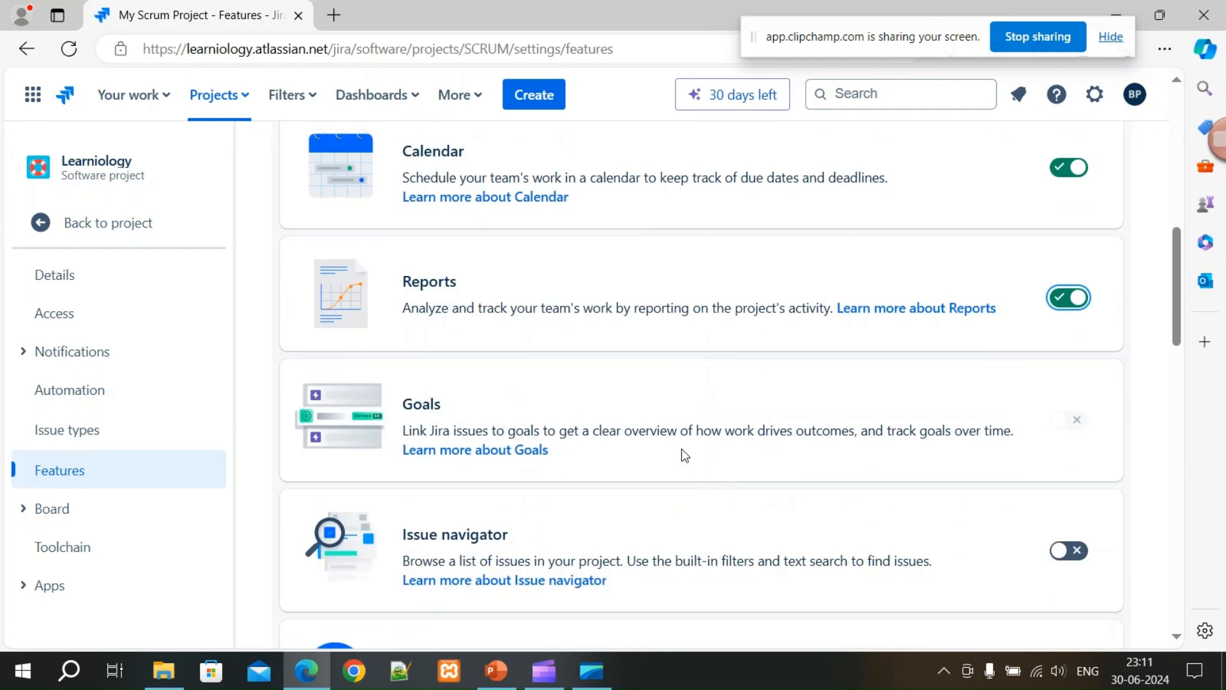
scroll(665, 473, "down", 2)
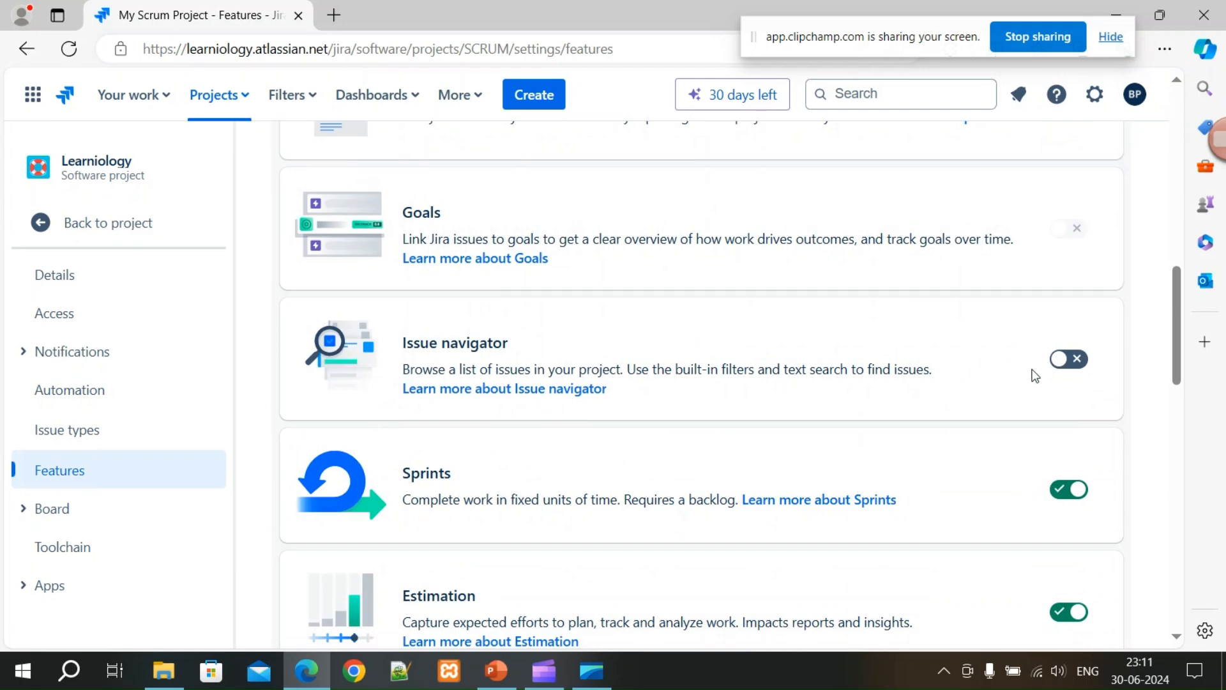
left_click(1082, 361)
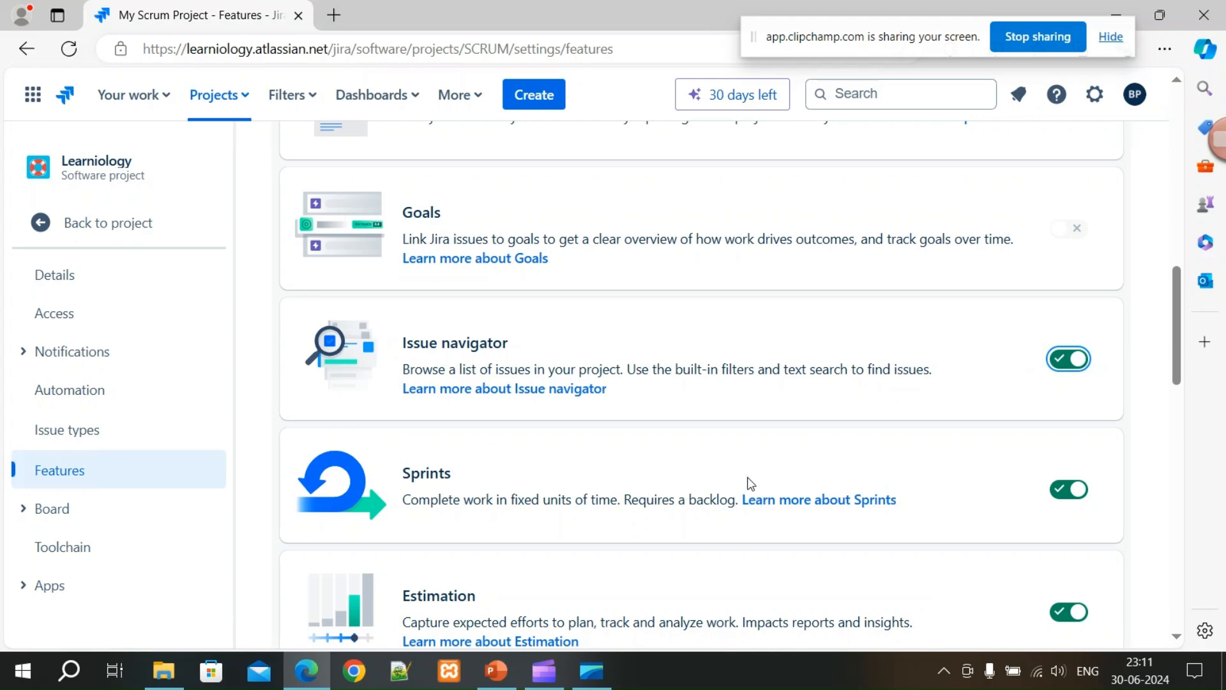
scroll(751, 483, "down", 6)
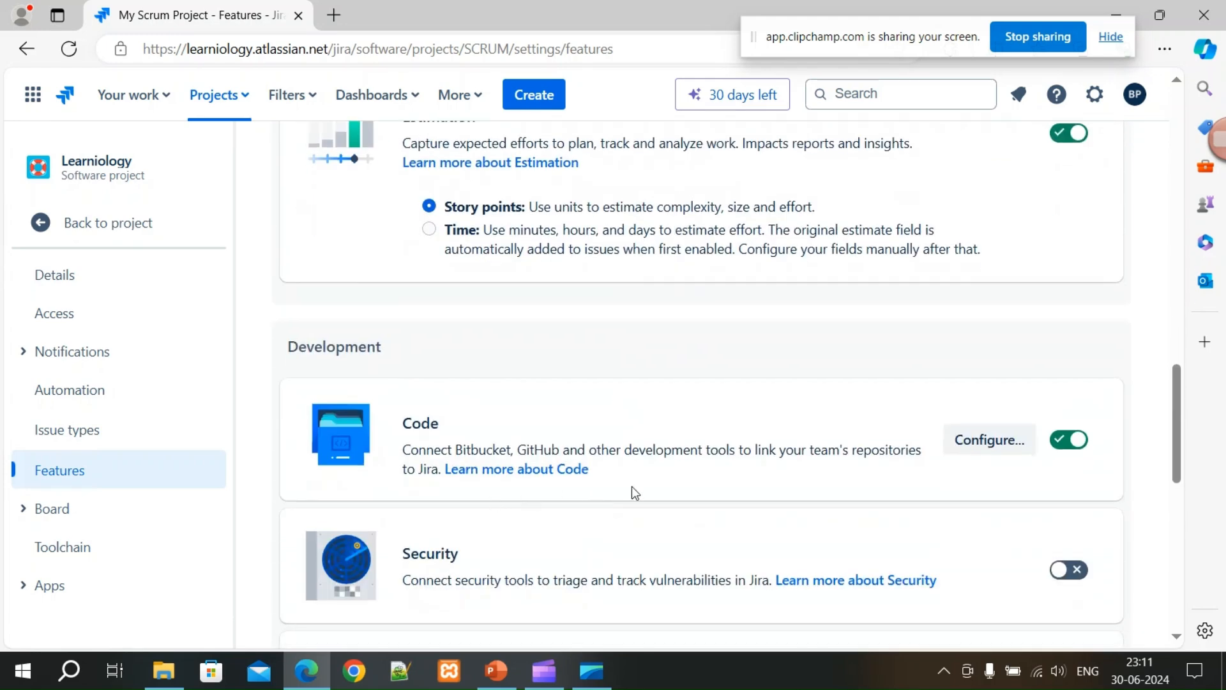
scroll(675, 508, "down", 1)
scroll(585, 534, "down", 4)
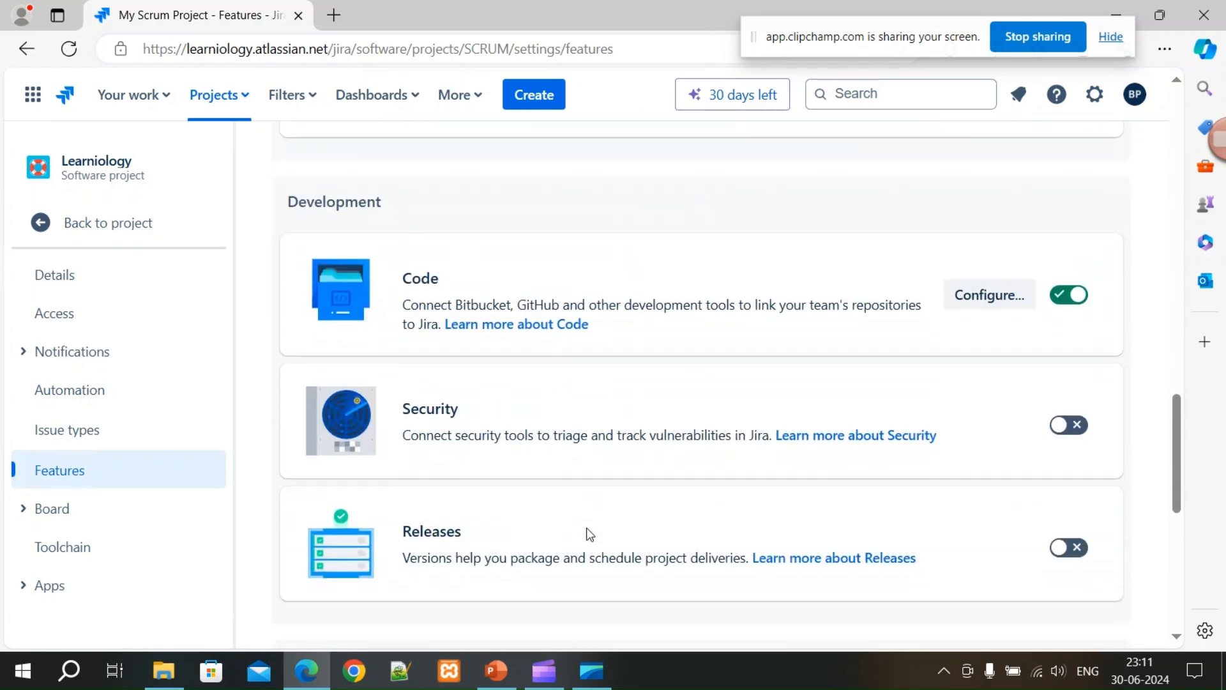
scroll(586, 533, "up", 5)
scroll(591, 530, "up", 7)
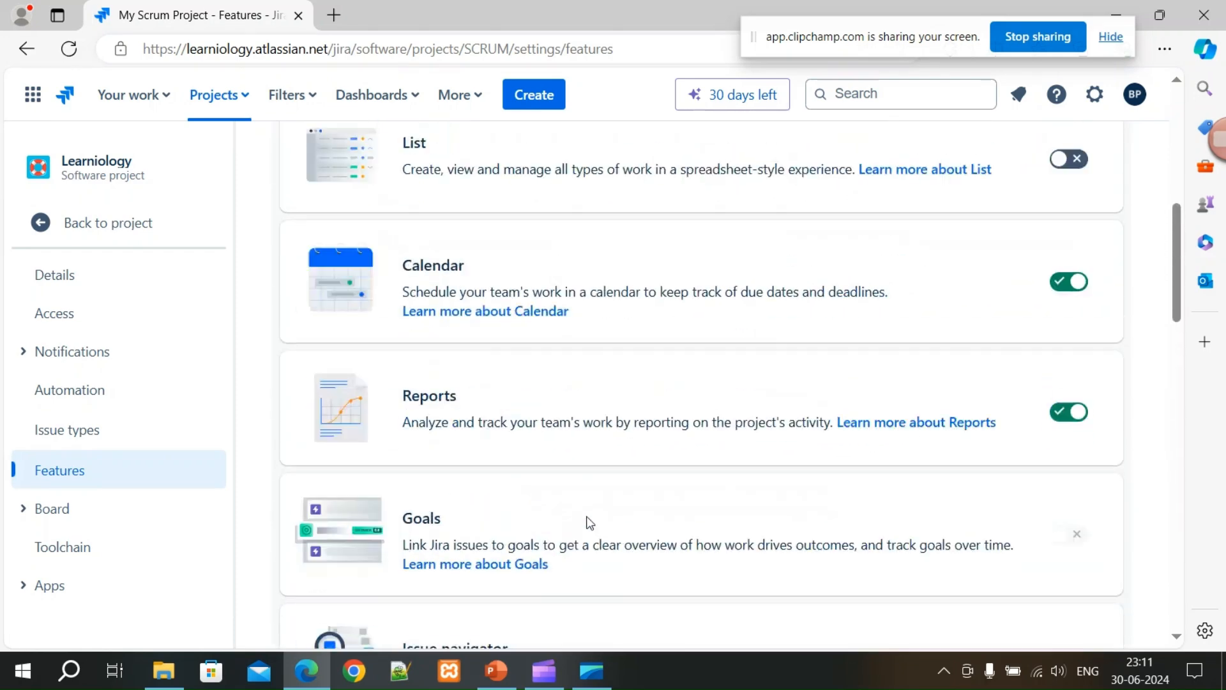
left_click(55, 230)
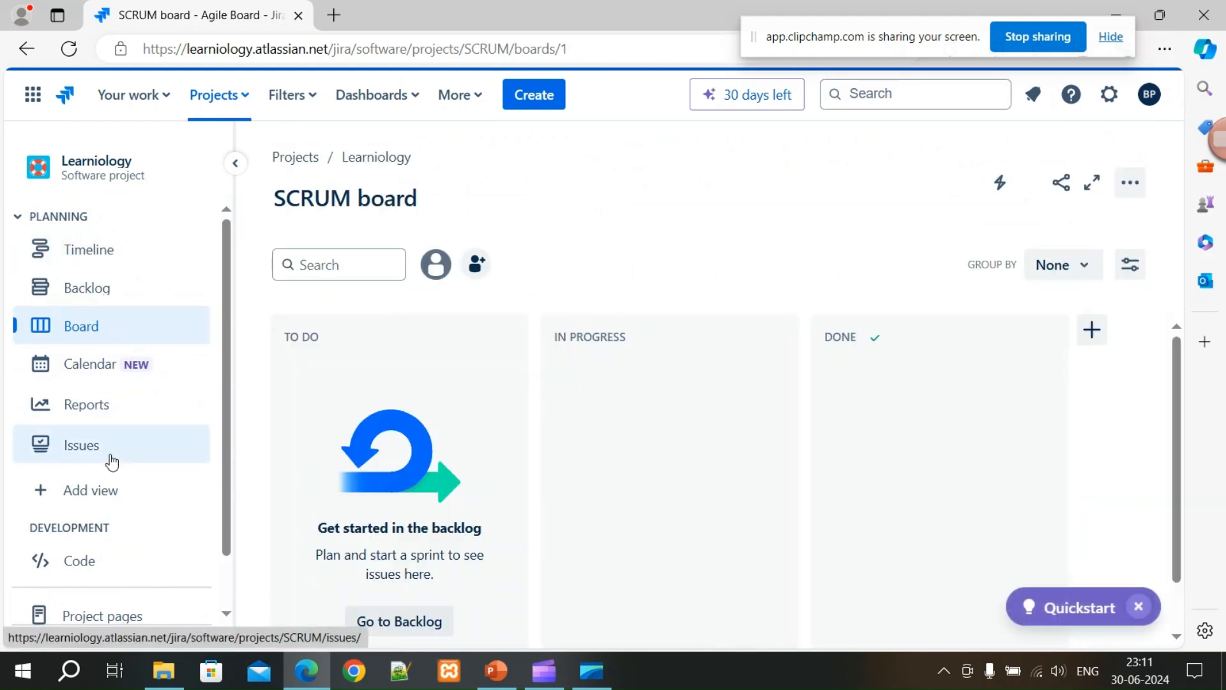
Visit the new project Calendar, then show SCRUM-1 Learn JIRA's details from the Backlog.
left_click(89, 374)
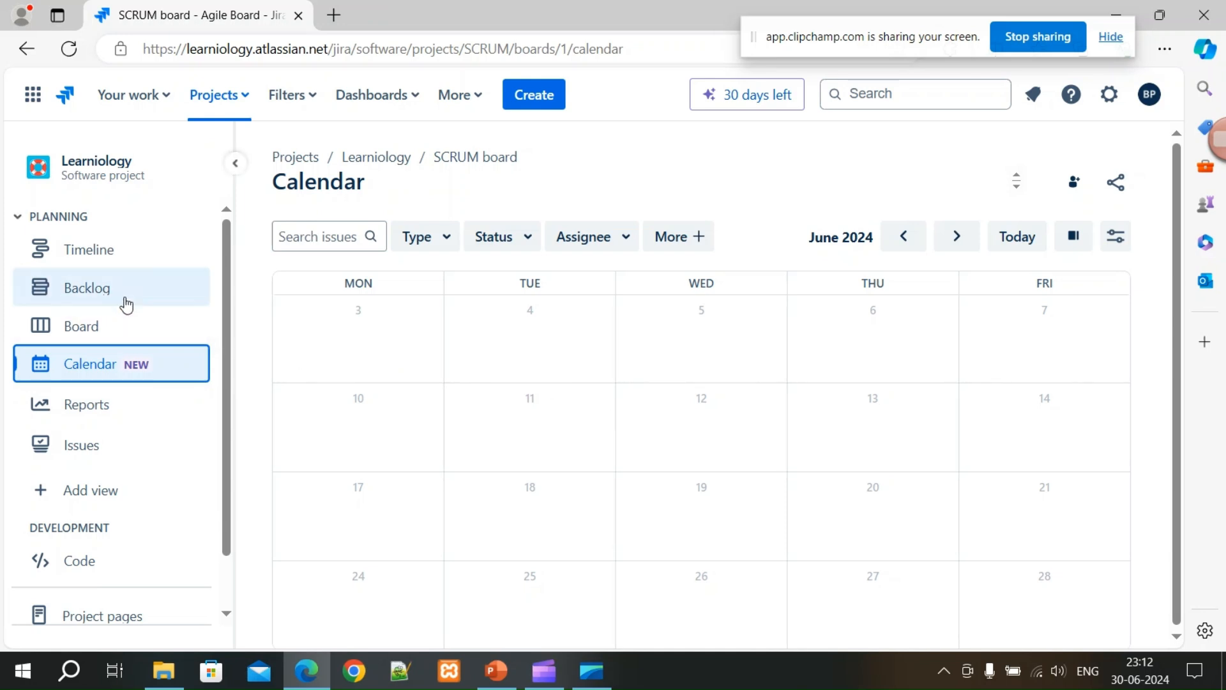
left_click(103, 295)
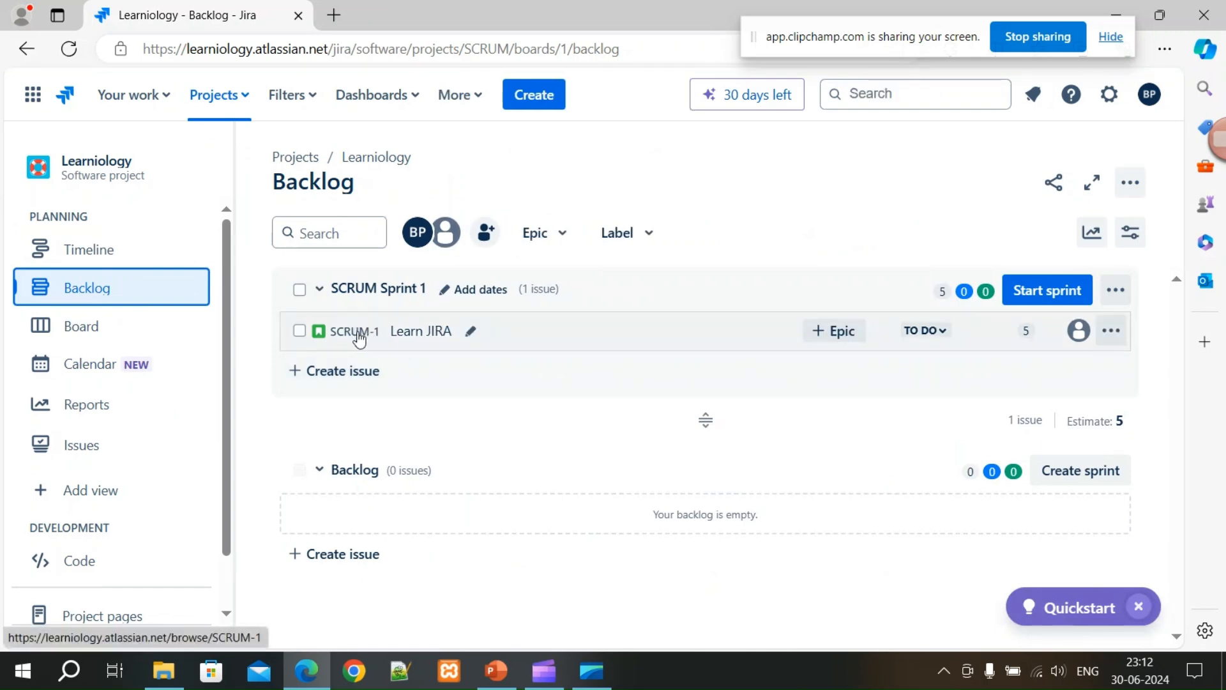
left_click(420, 335)
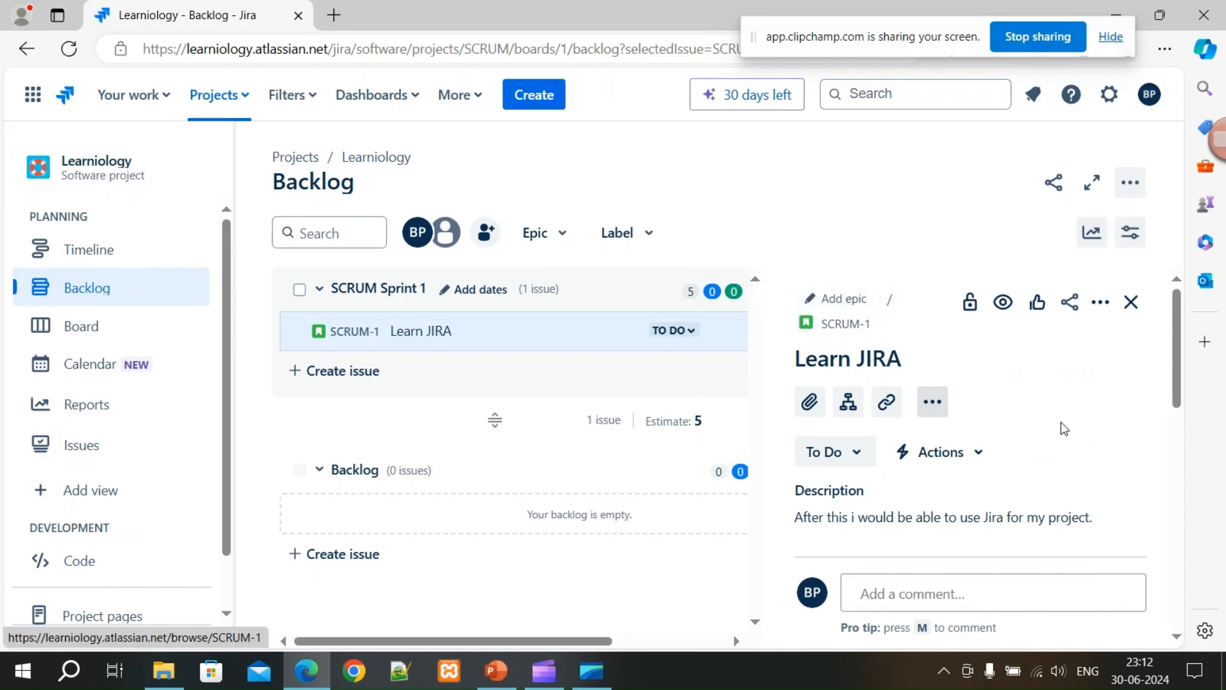
scroll(1063, 427, "down", 3)
Look over SCRUM-1's details, then close them to see Sprint 1 with Learn JIRA at 5 points.
scroll(1073, 444, "down", 4)
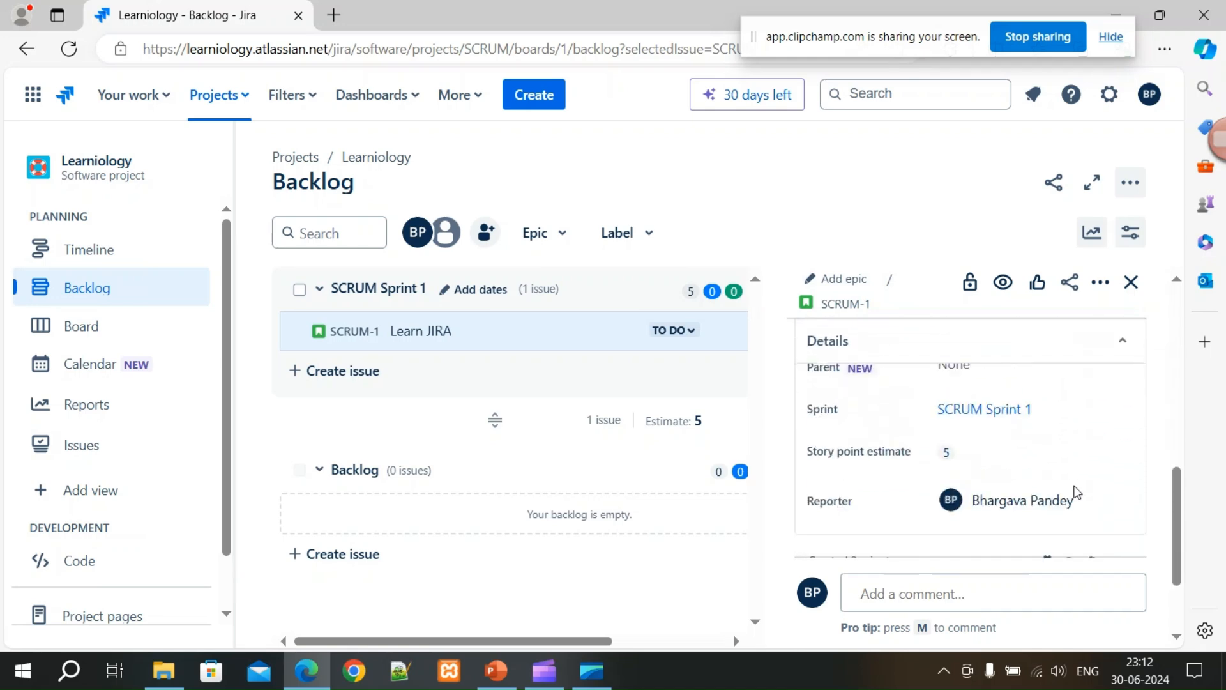
scroll(1079, 484, "up", 3)
scroll(1080, 486, "up", 5)
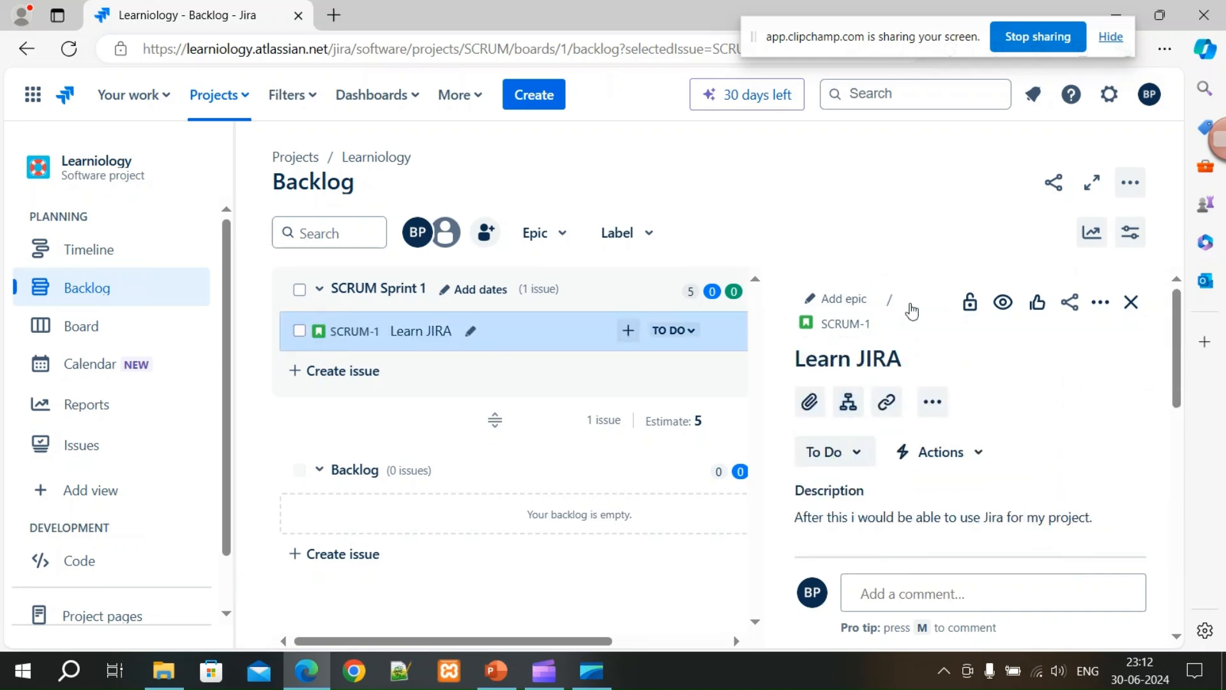
left_click(1138, 310)
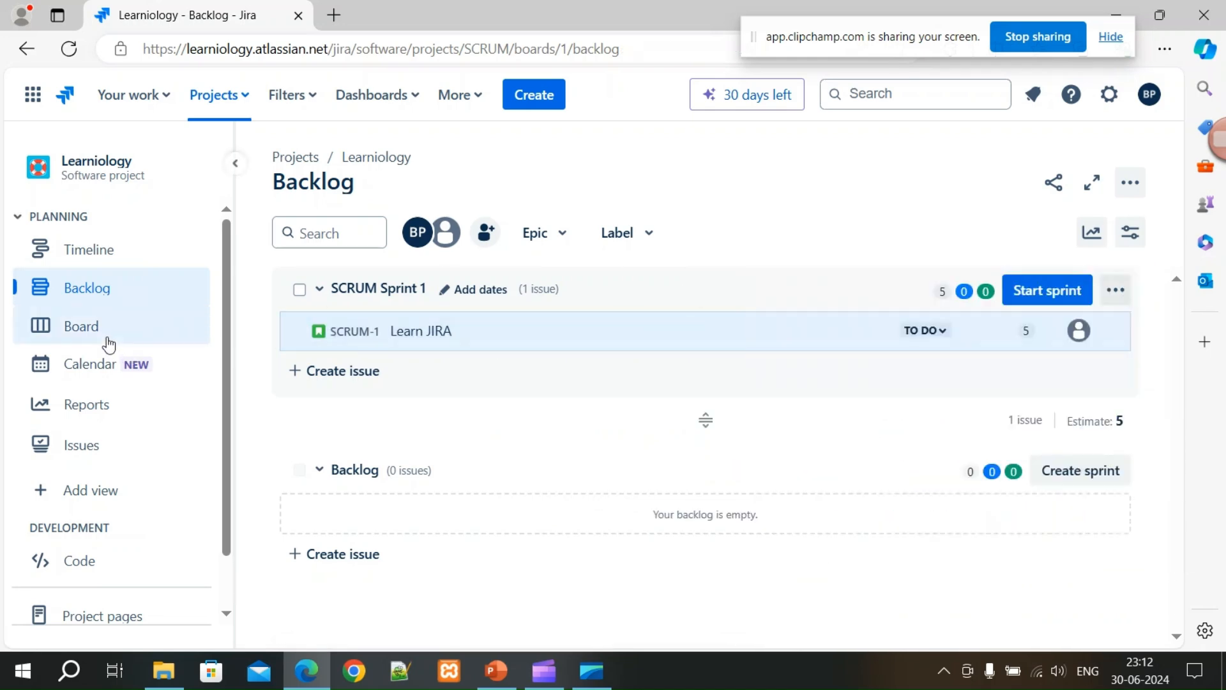
scroll(156, 465, "down", 1)
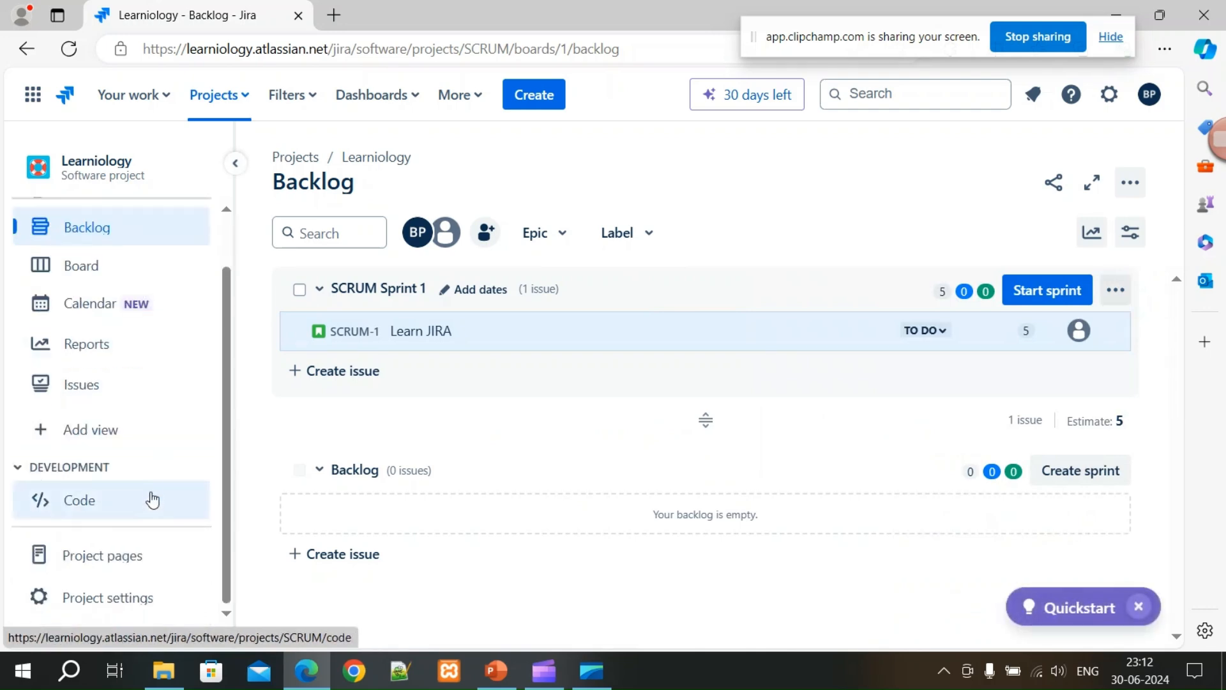
Scroll the Code integrations page down to the Atlassian Marketplace cards, then move to Project pages.
left_click(81, 515)
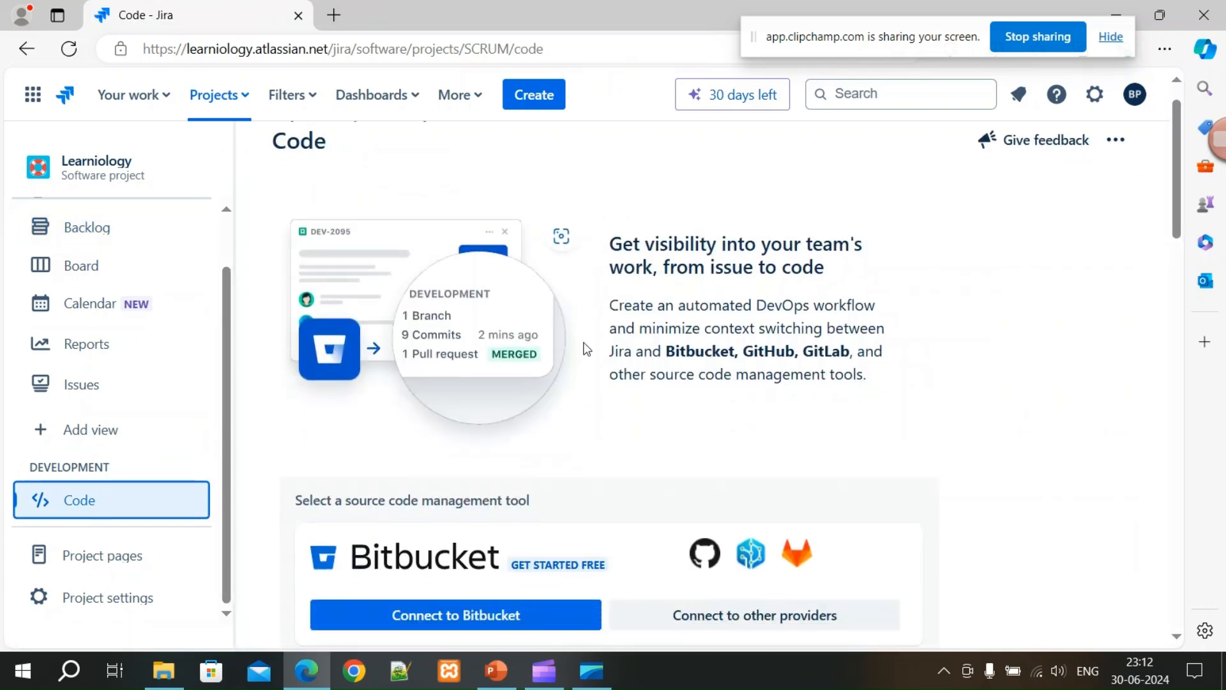
scroll(439, 447, "down", 4)
scroll(447, 434, "up", 4)
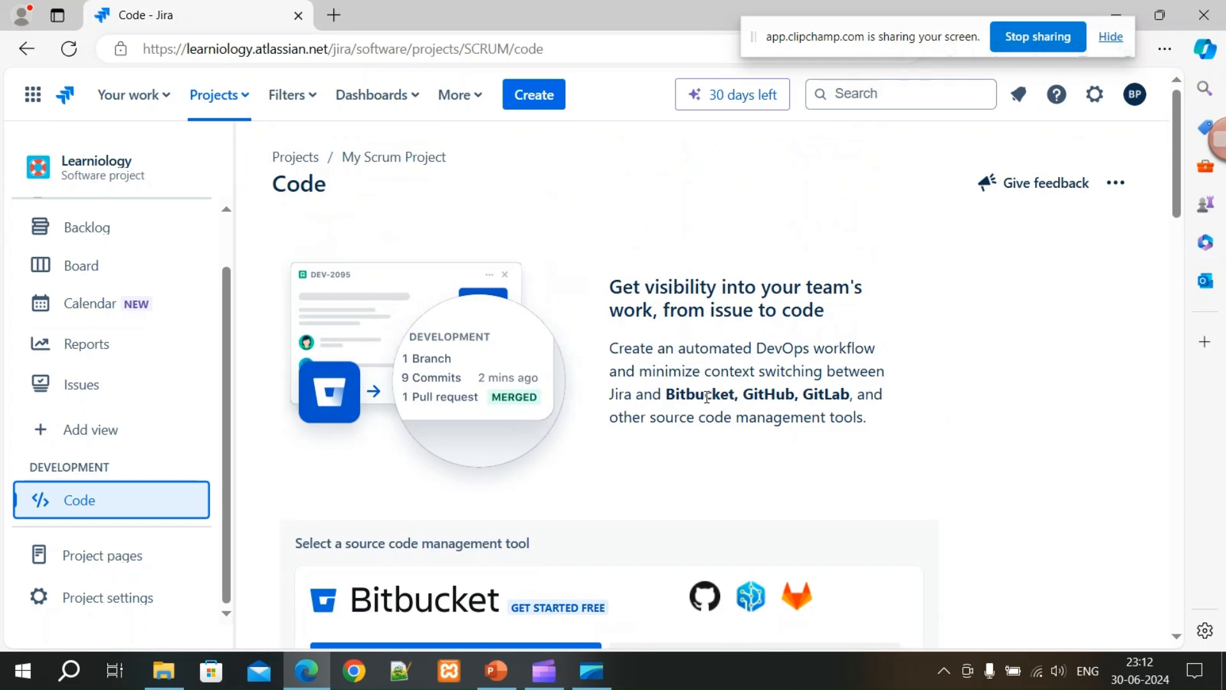
scroll(706, 396, "down", 3)
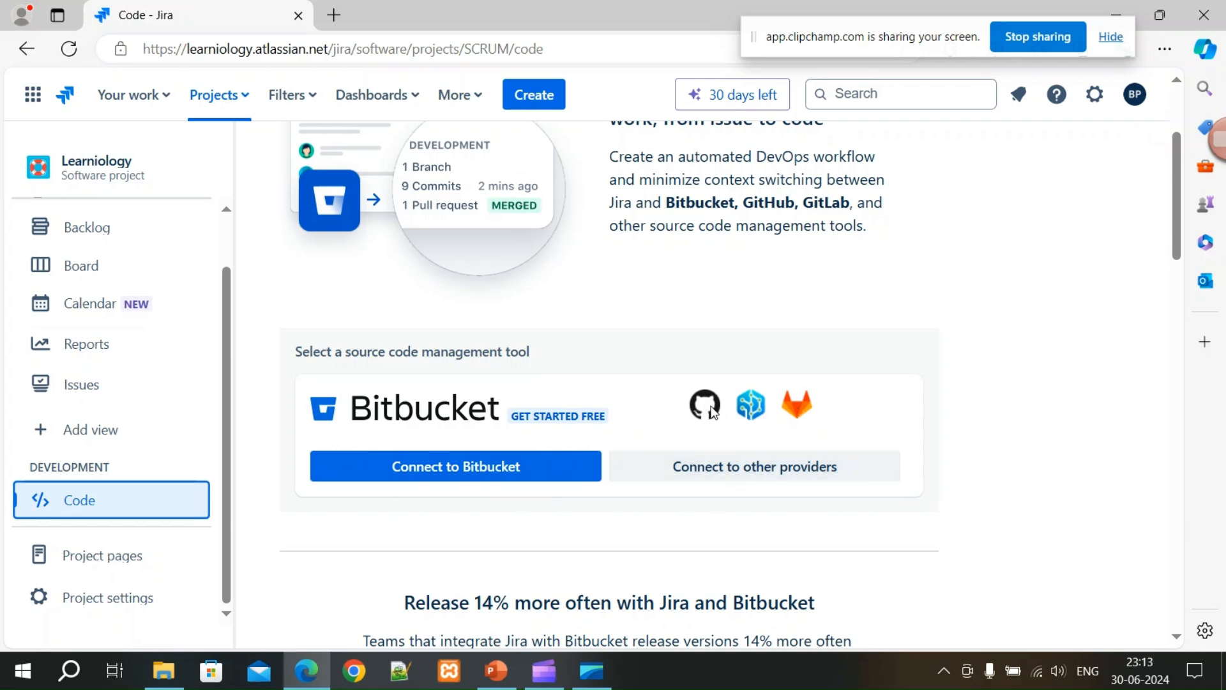
scroll(690, 489, "down", 7)
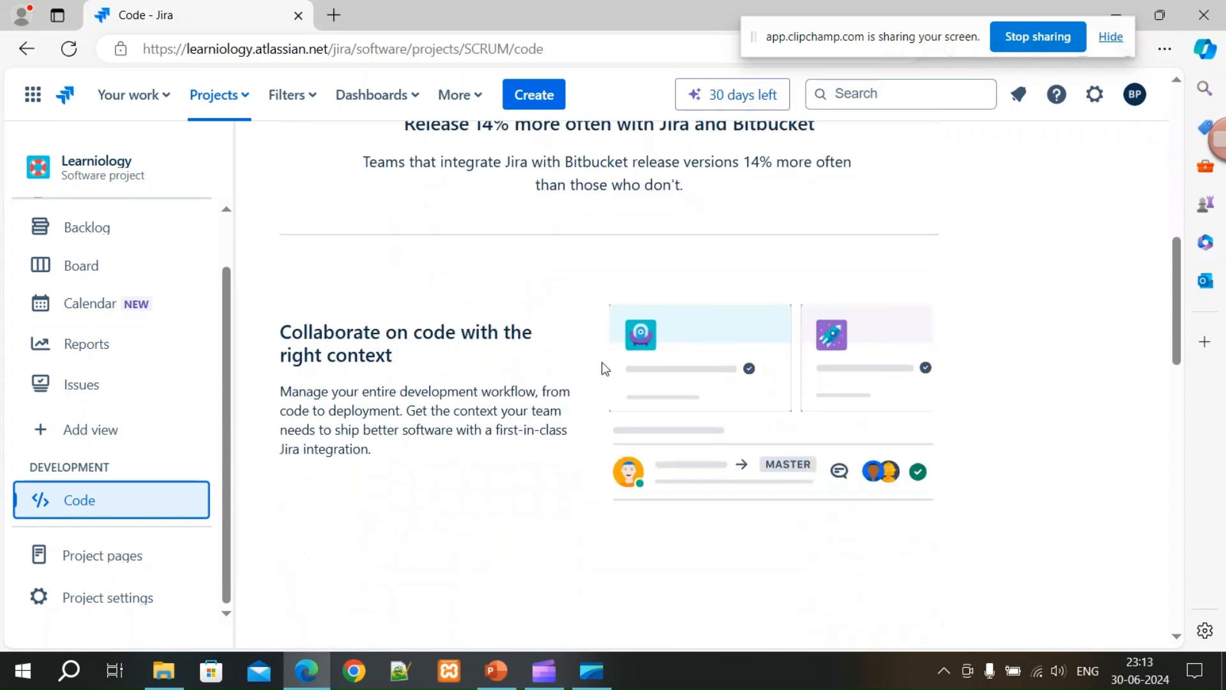
scroll(573, 390, "up", 4)
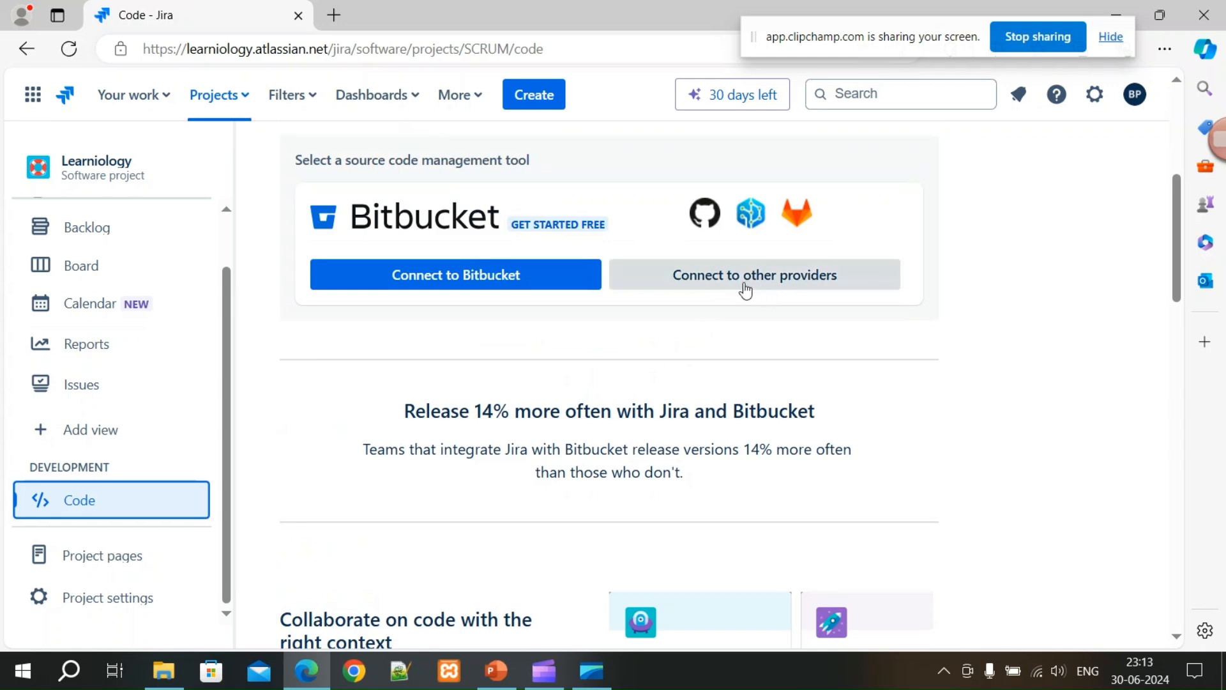
scroll(744, 290, "up", 3)
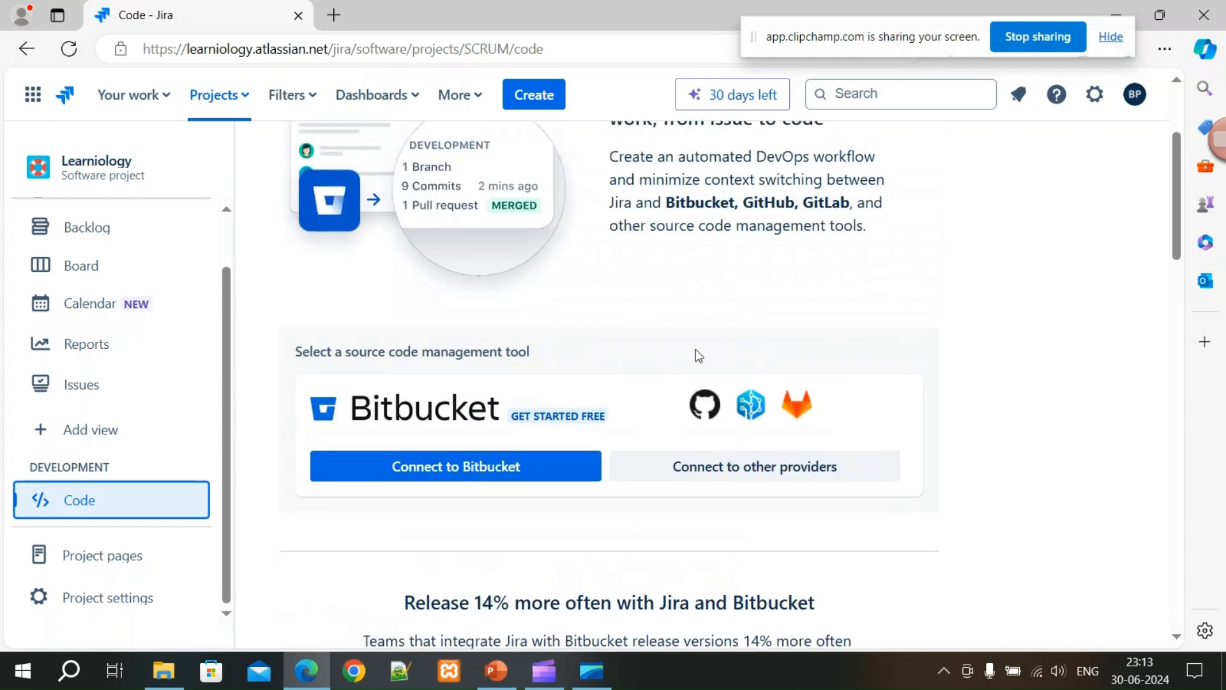
scroll(702, 357, "up", 3)
scroll(718, 448, "down", 15)
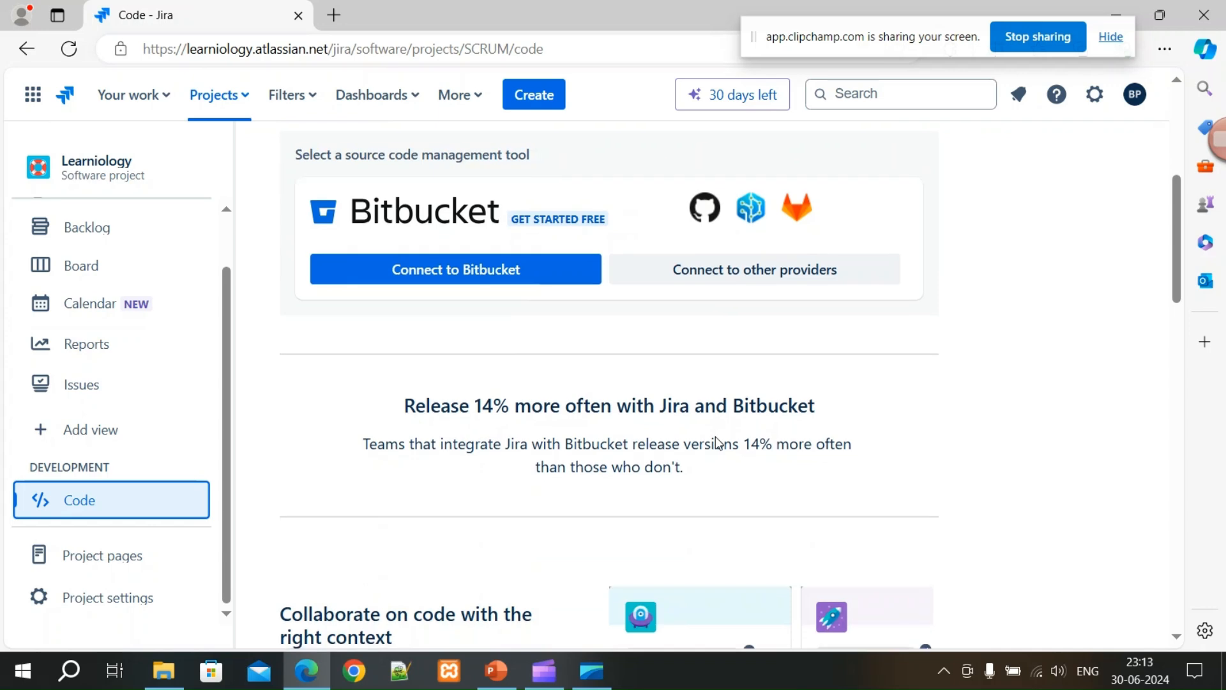
scroll(867, 439, "down", 7)
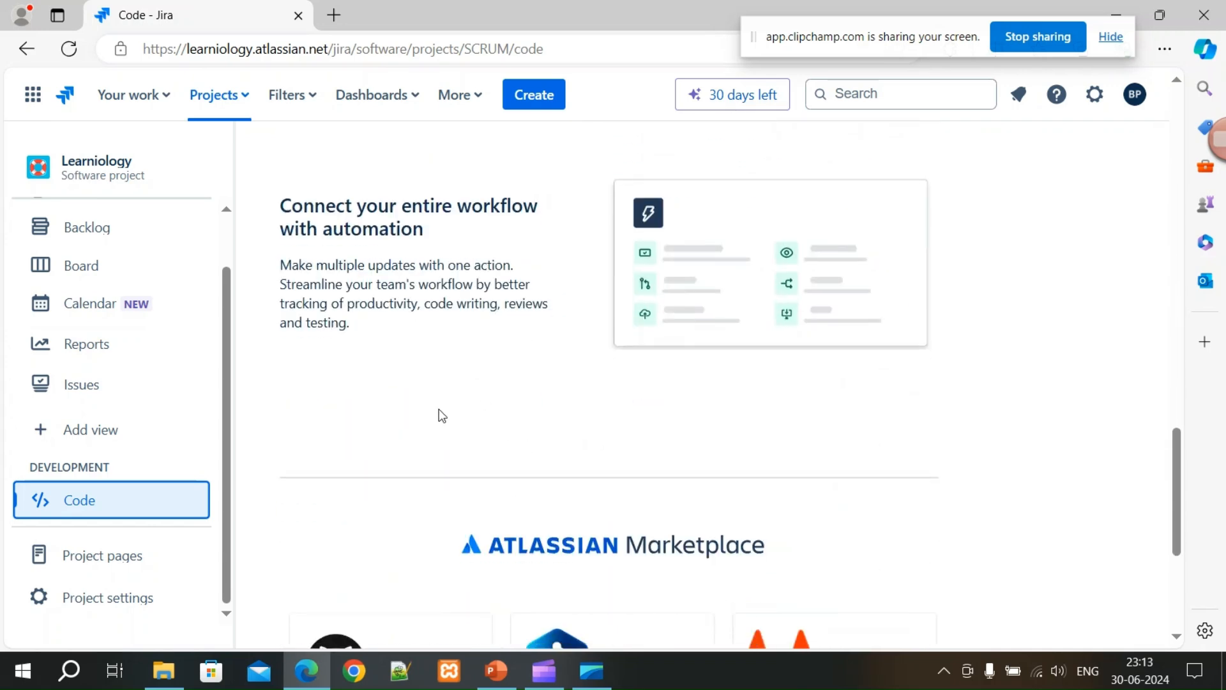
scroll(465, 416, "down", 5)
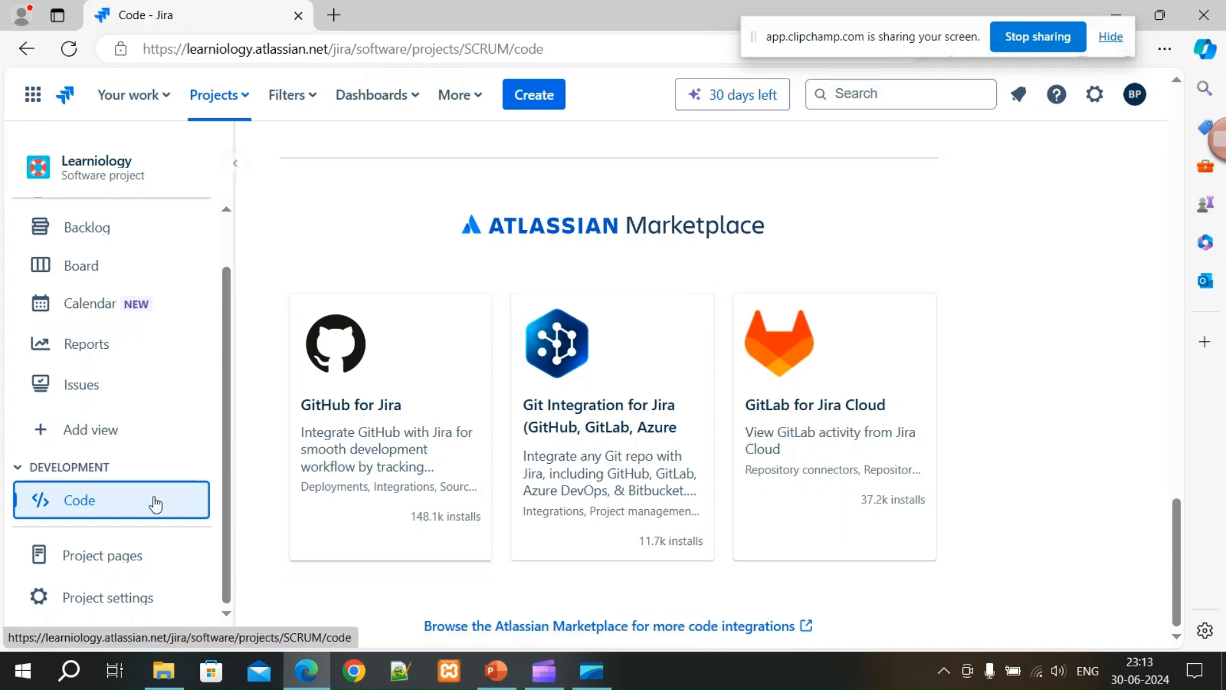
left_click(108, 567)
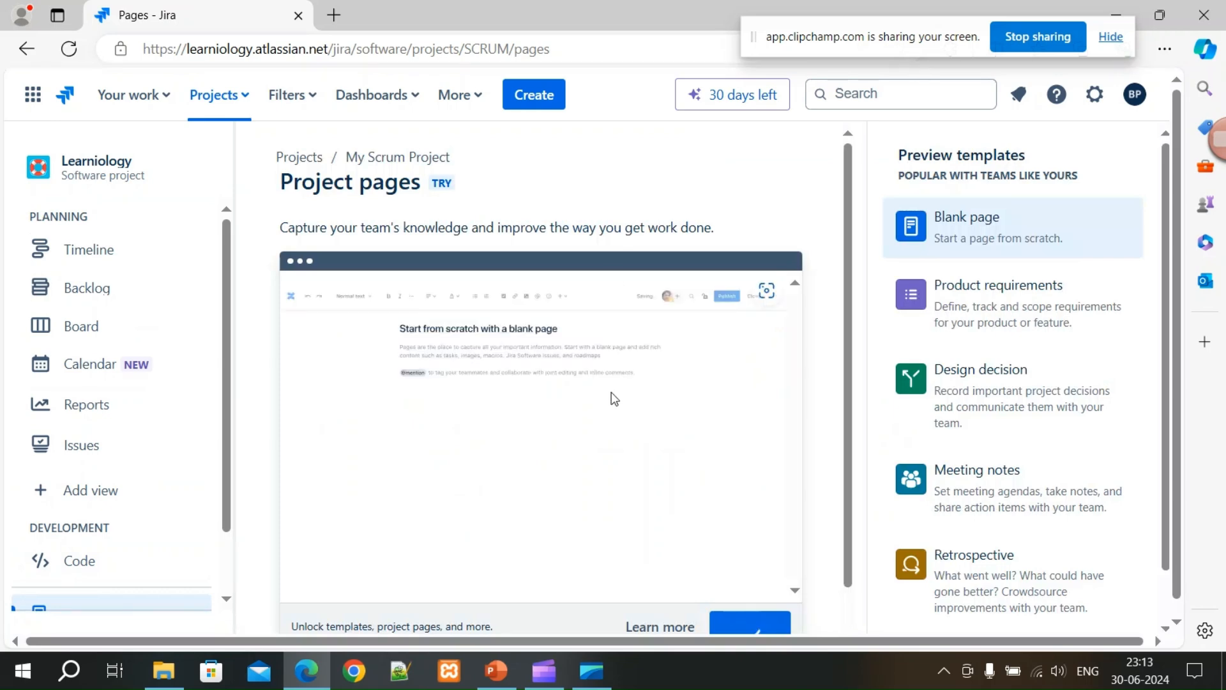
Preview the Product requirements, Design decision, Meeting notes and Retrospective page templates in turn.
scroll(640, 426, "down", 2)
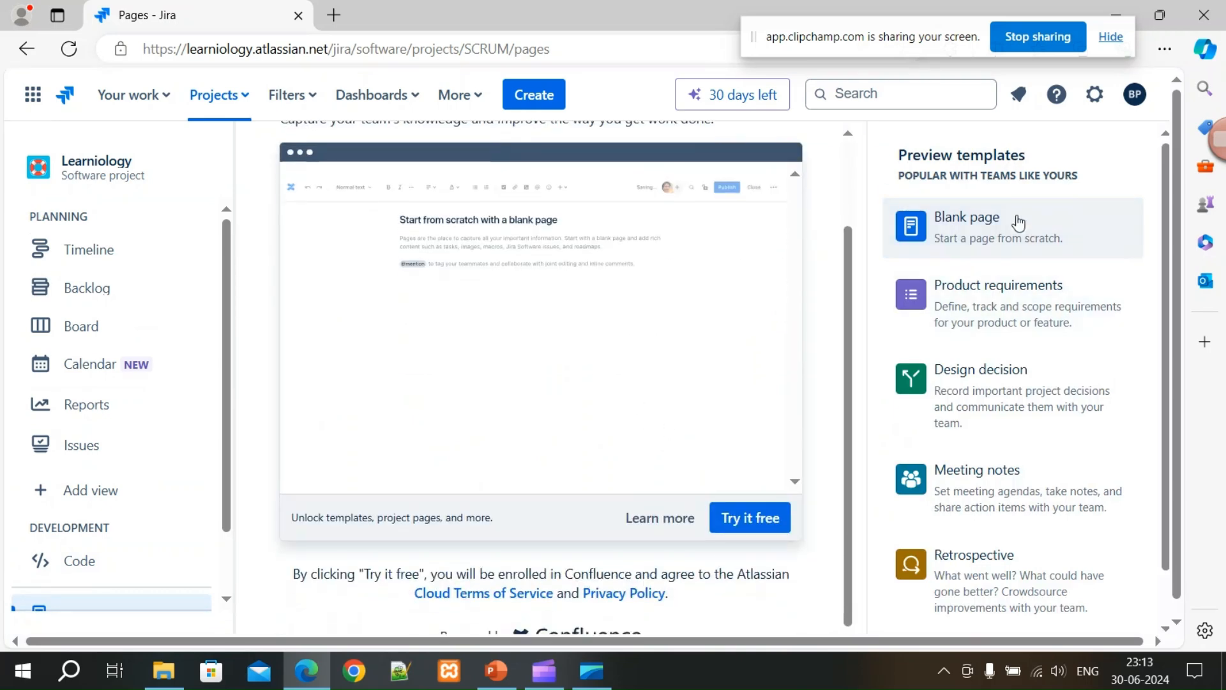
left_click(1014, 308)
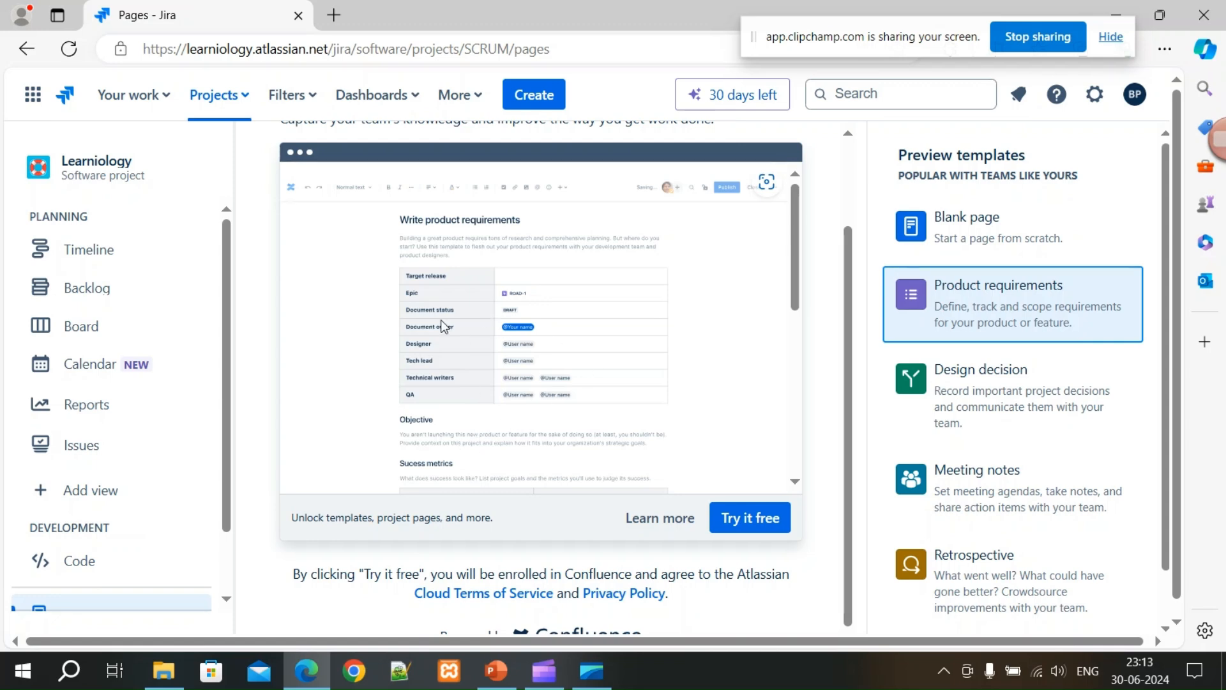
left_click(975, 389)
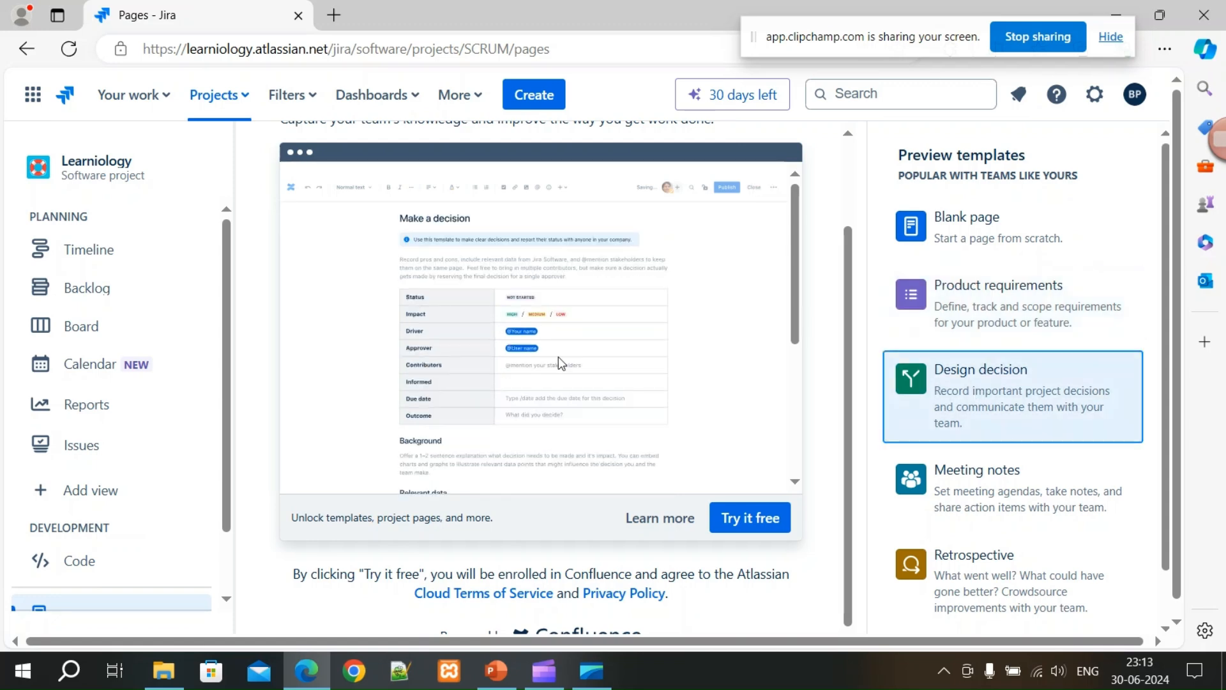
left_click(998, 500)
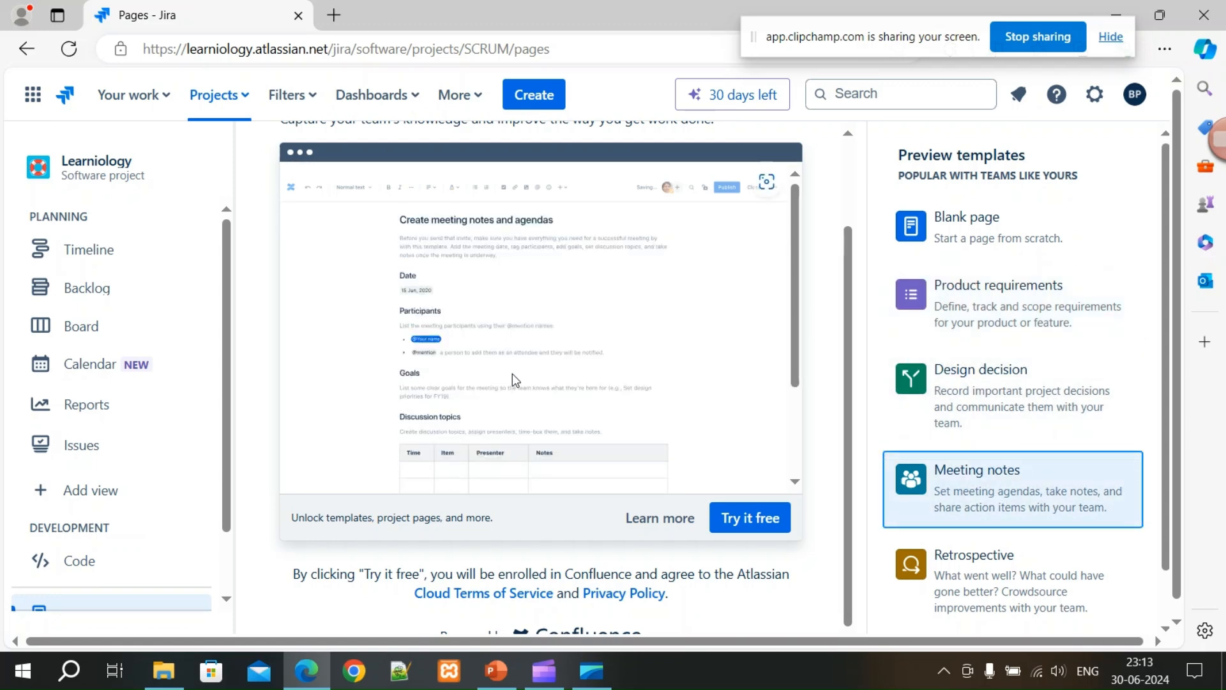
scroll(574, 385, "down", 2)
scroll(992, 581, "down", 1)
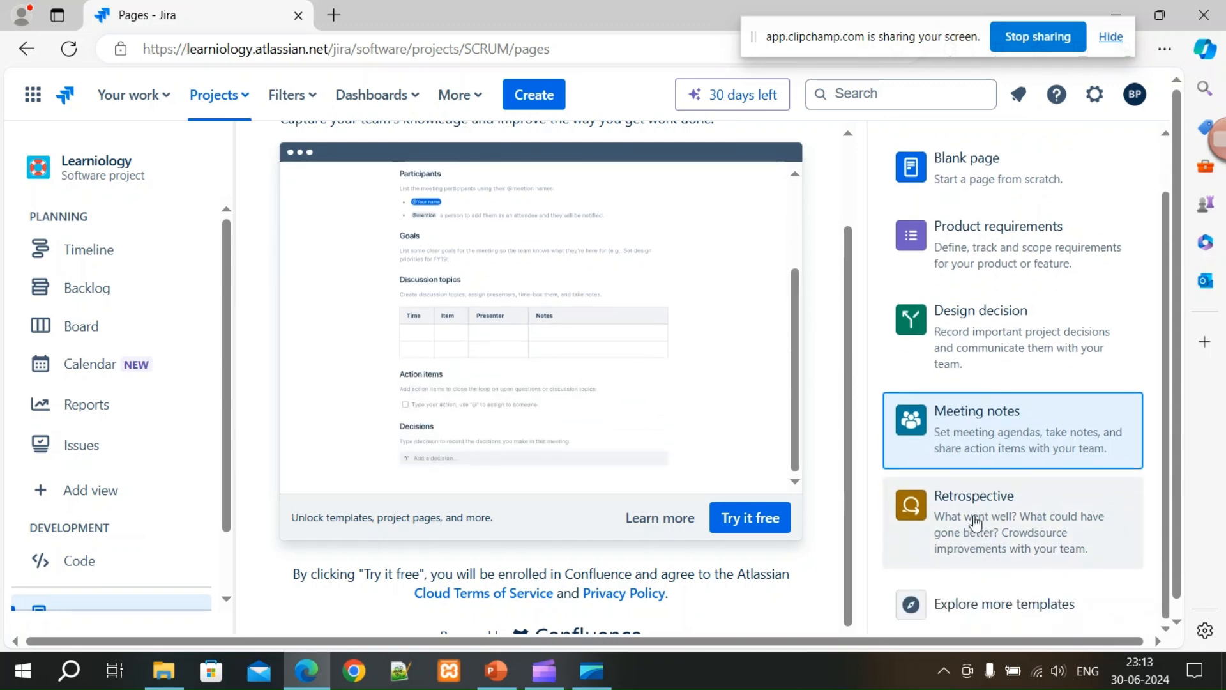
left_click(962, 521)
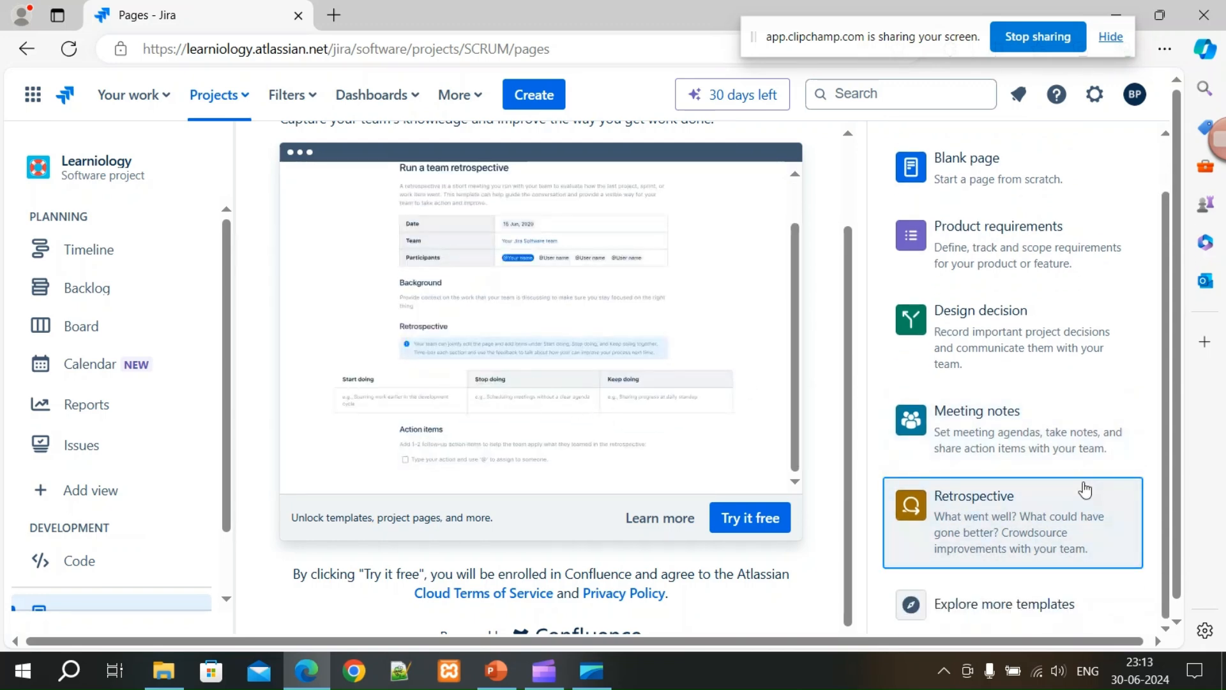
scroll(1084, 484, "down", 1)
scroll(1084, 484, "up", 3)
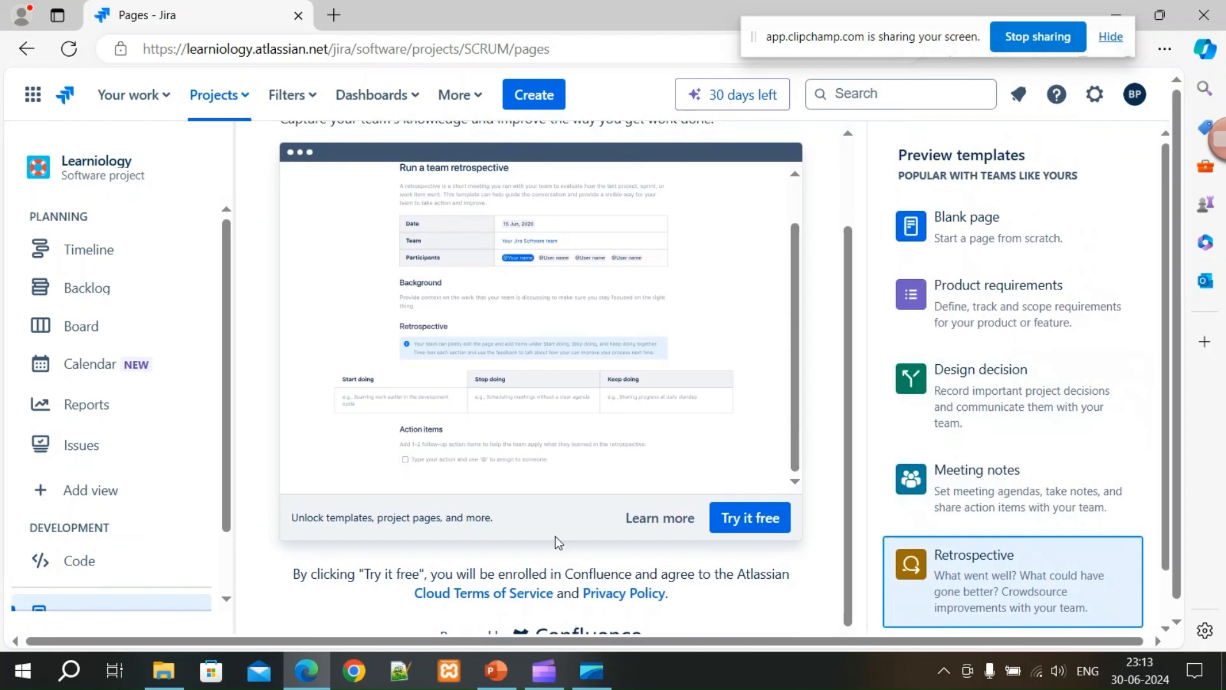
scroll(575, 561, "up", 2)
scroll(192, 511, "down", 1)
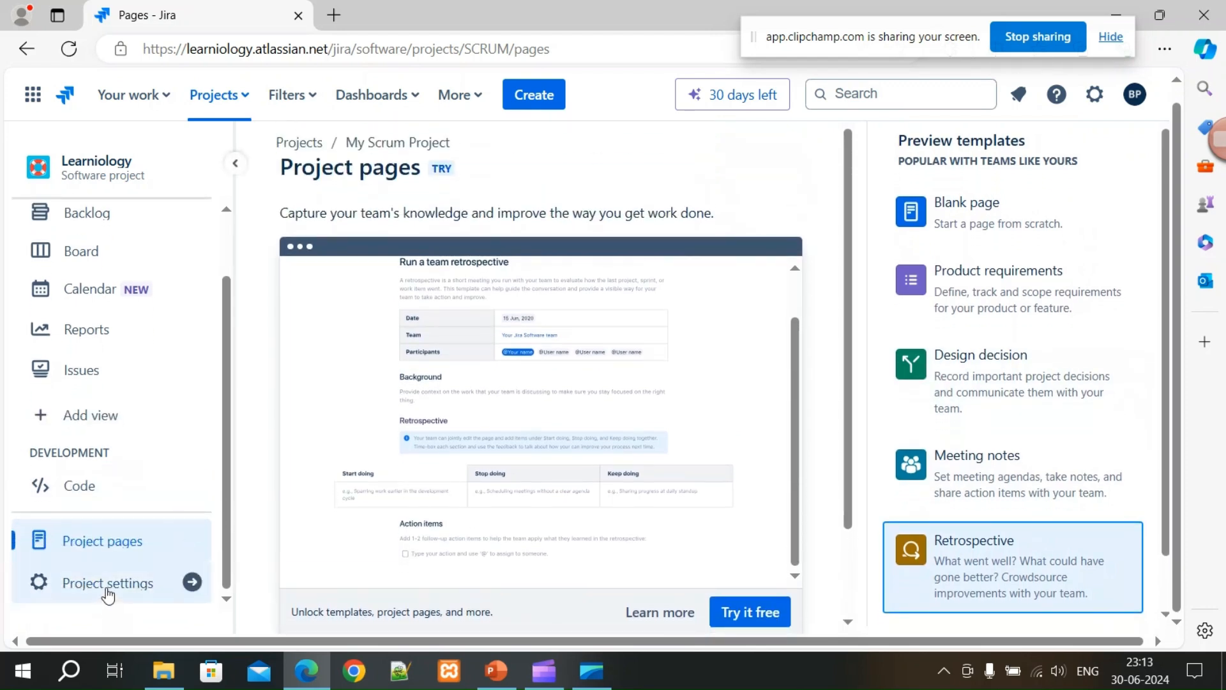
In project Details, leave Category unset and save Project lead as the default assignee.
left_click(106, 592)
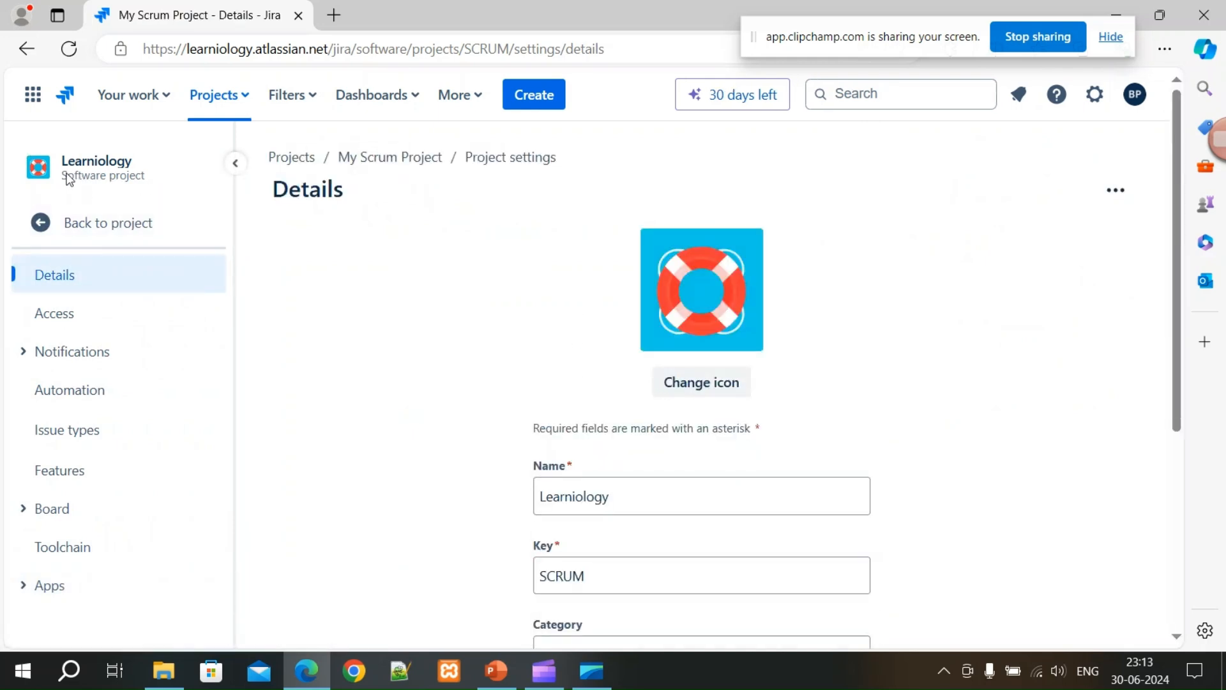
scroll(660, 452, "down", 5)
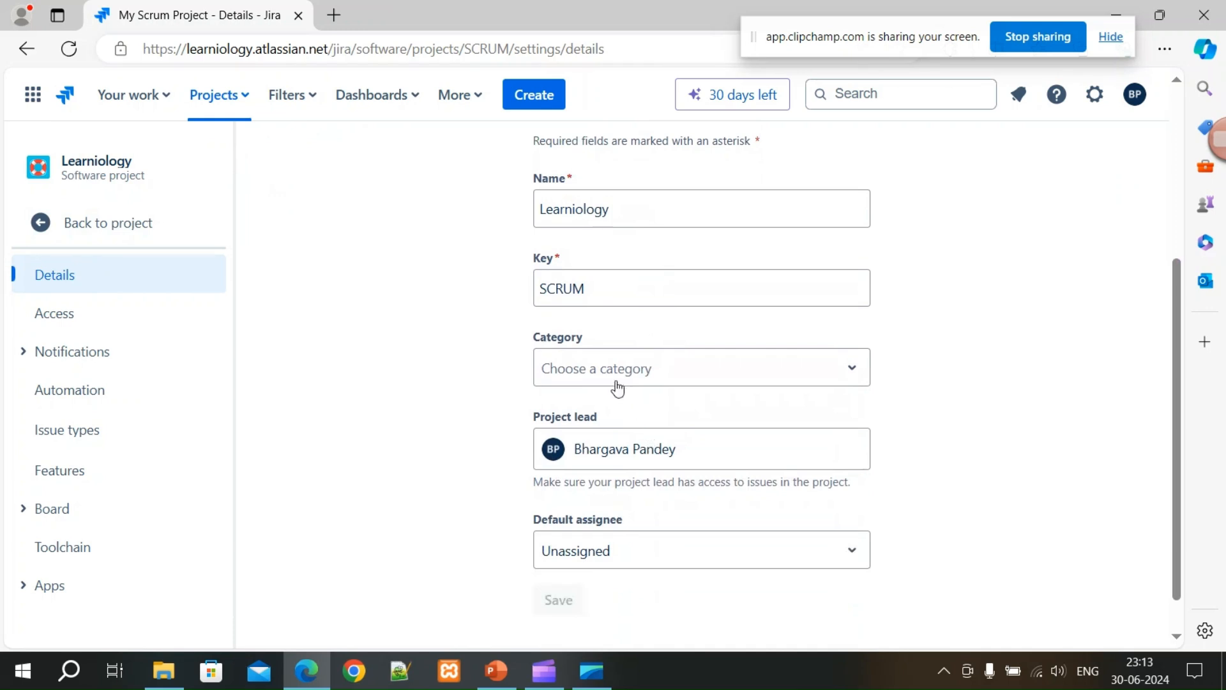
left_click(714, 366)
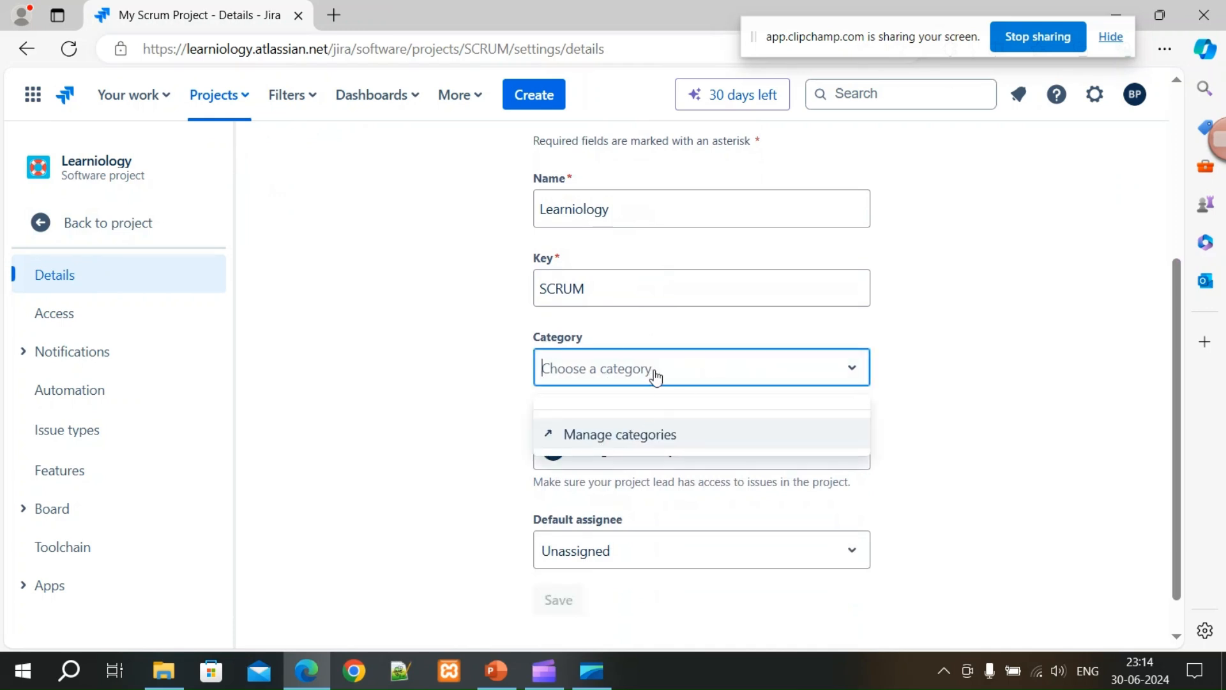
left_click(459, 435)
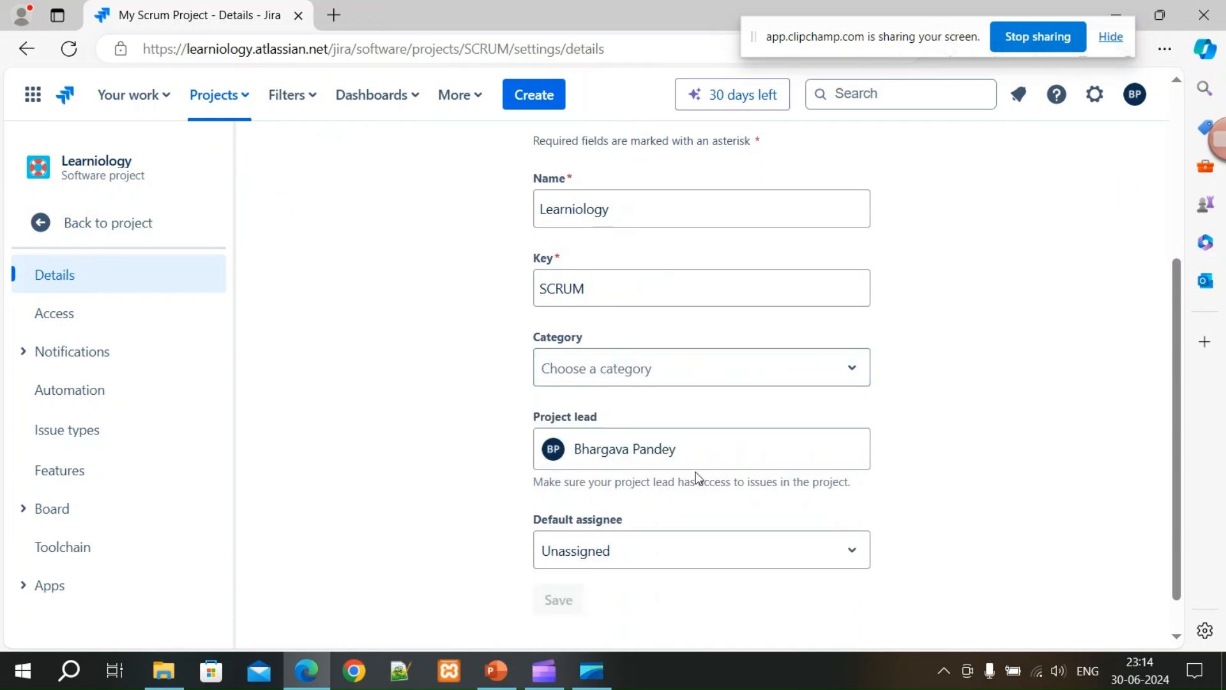
scroll(696, 473, "down", 1)
left_click(632, 509)
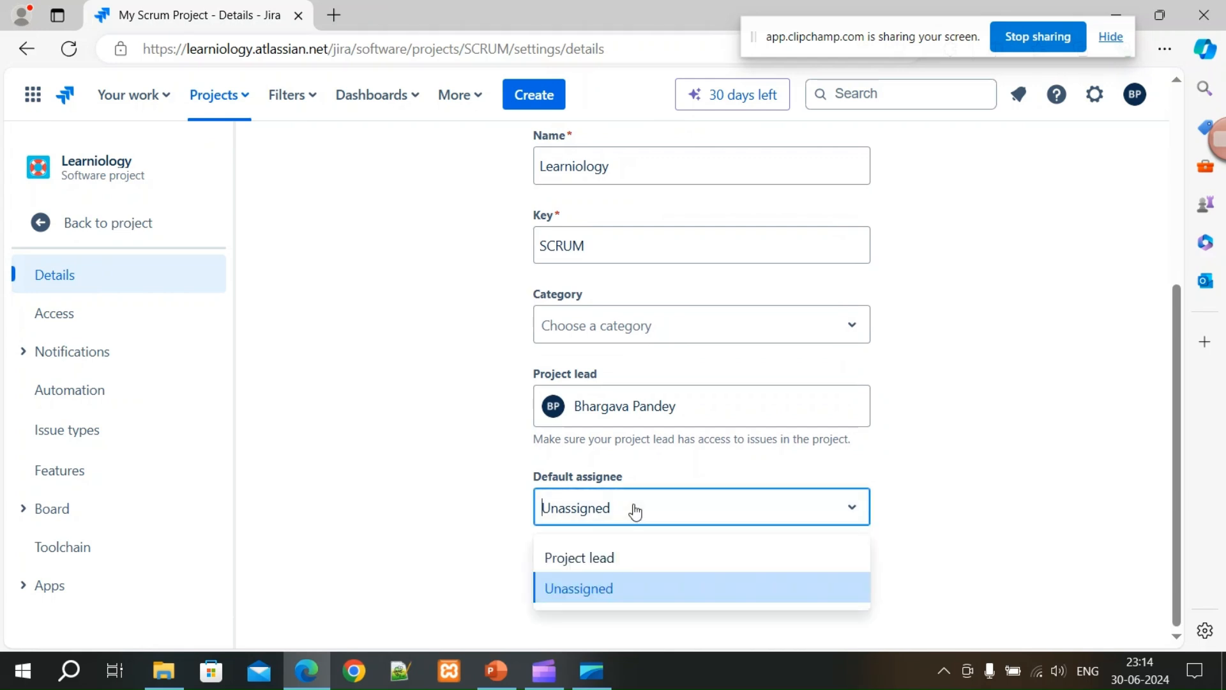
left_click(592, 559)
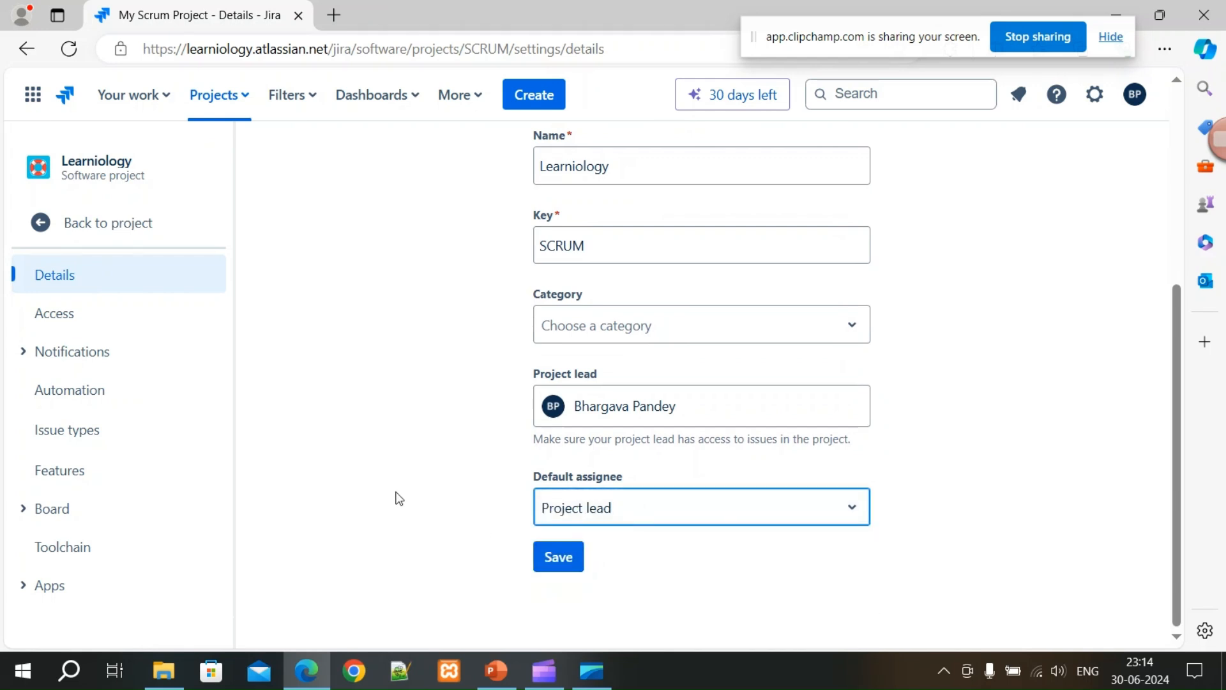
left_click(558, 558)
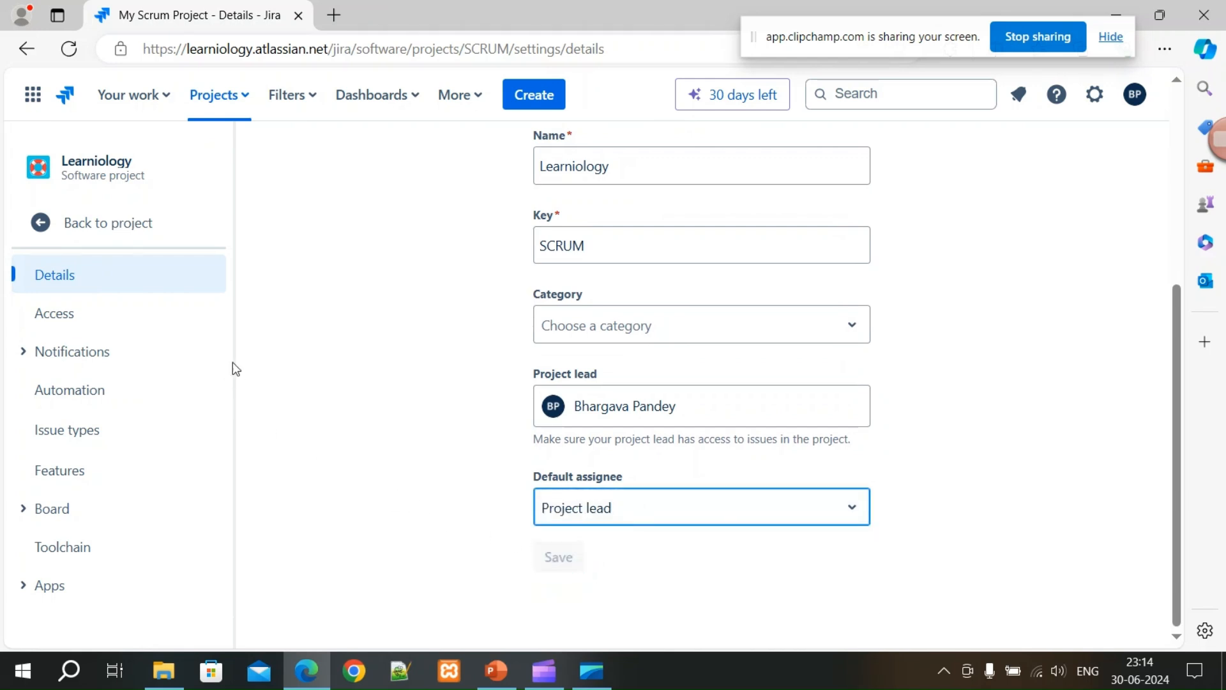
From Access settings, start adding people and enter the invitee's e-mail address.
left_click(62, 319)
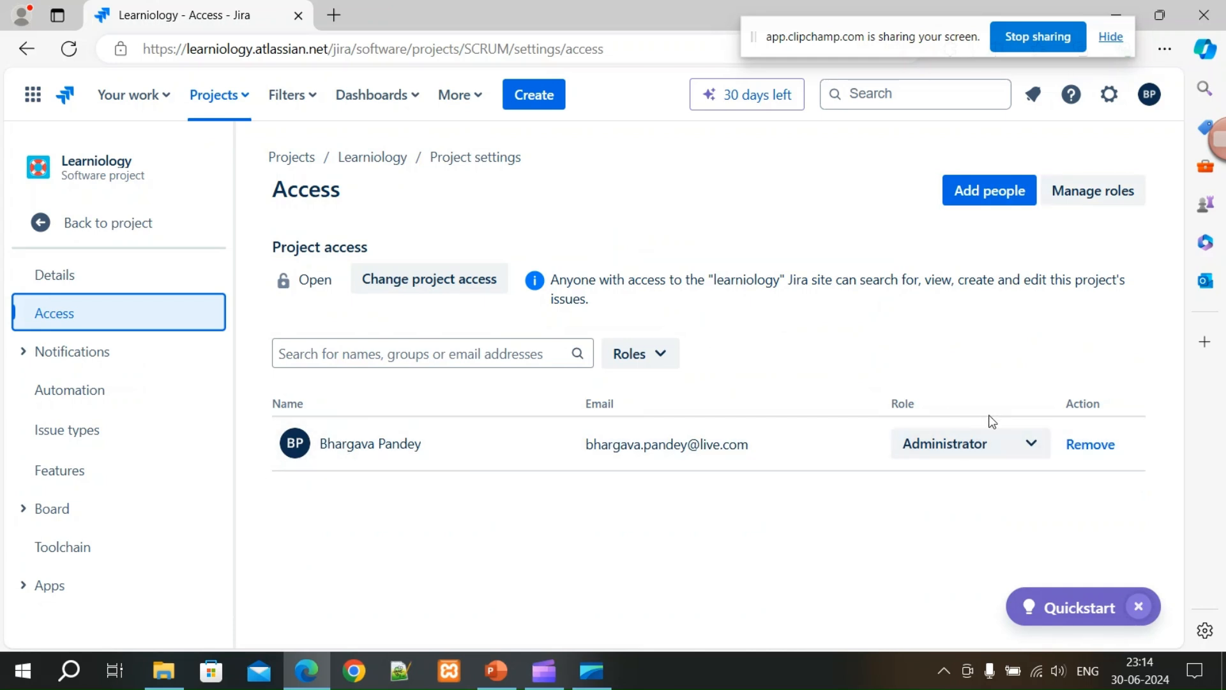
left_click(981, 195)
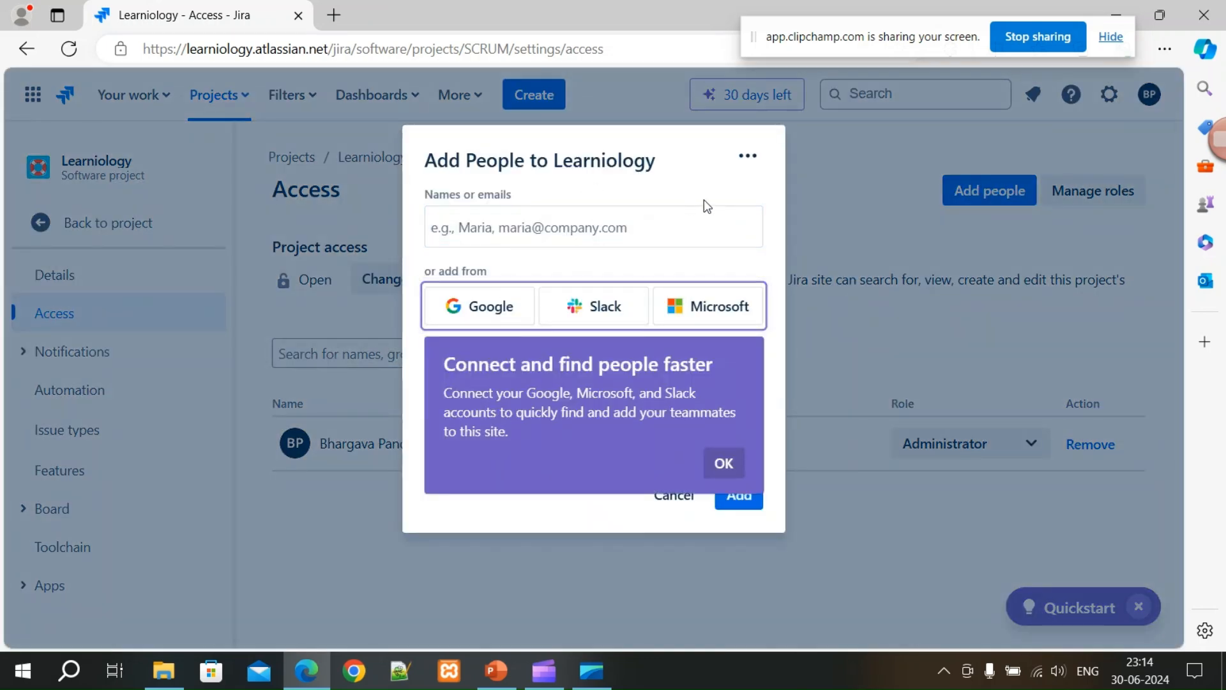
left_click(727, 464)
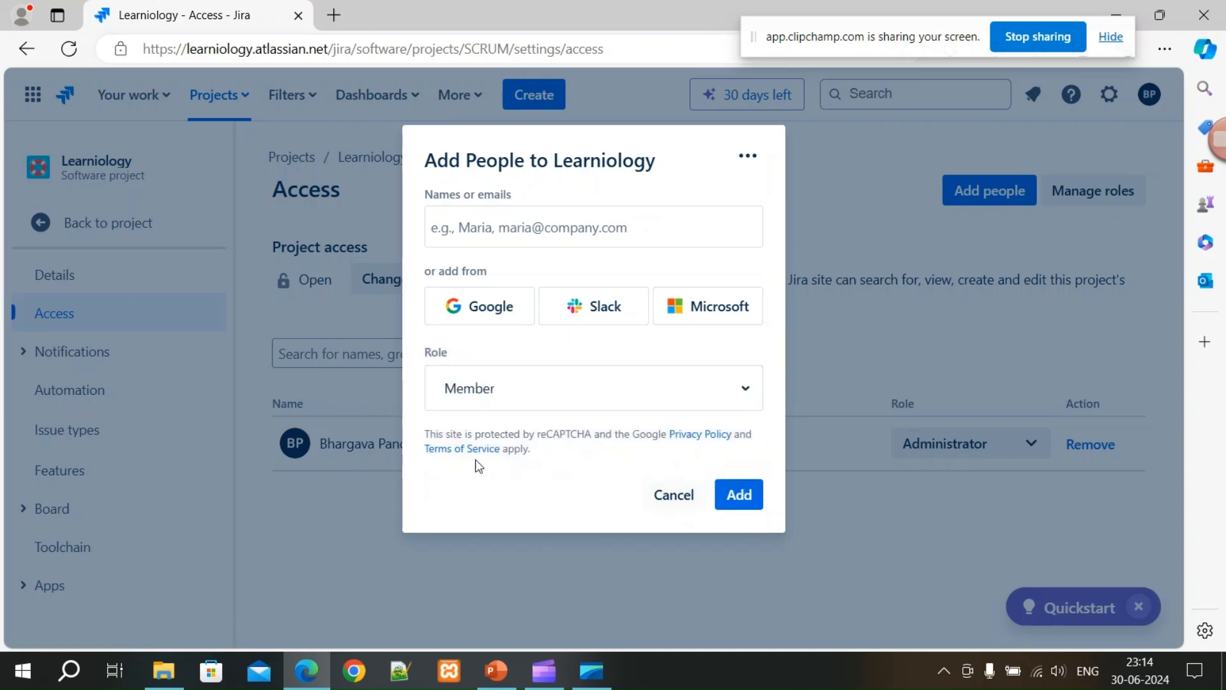
left_click(511, 235)
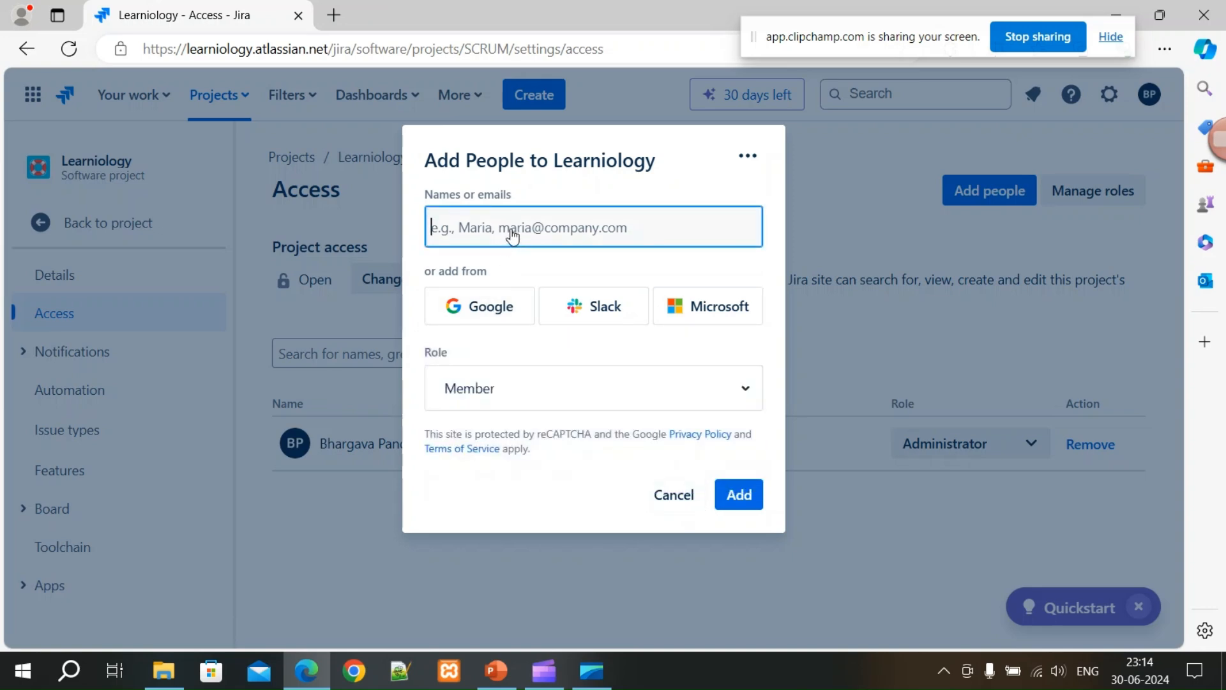
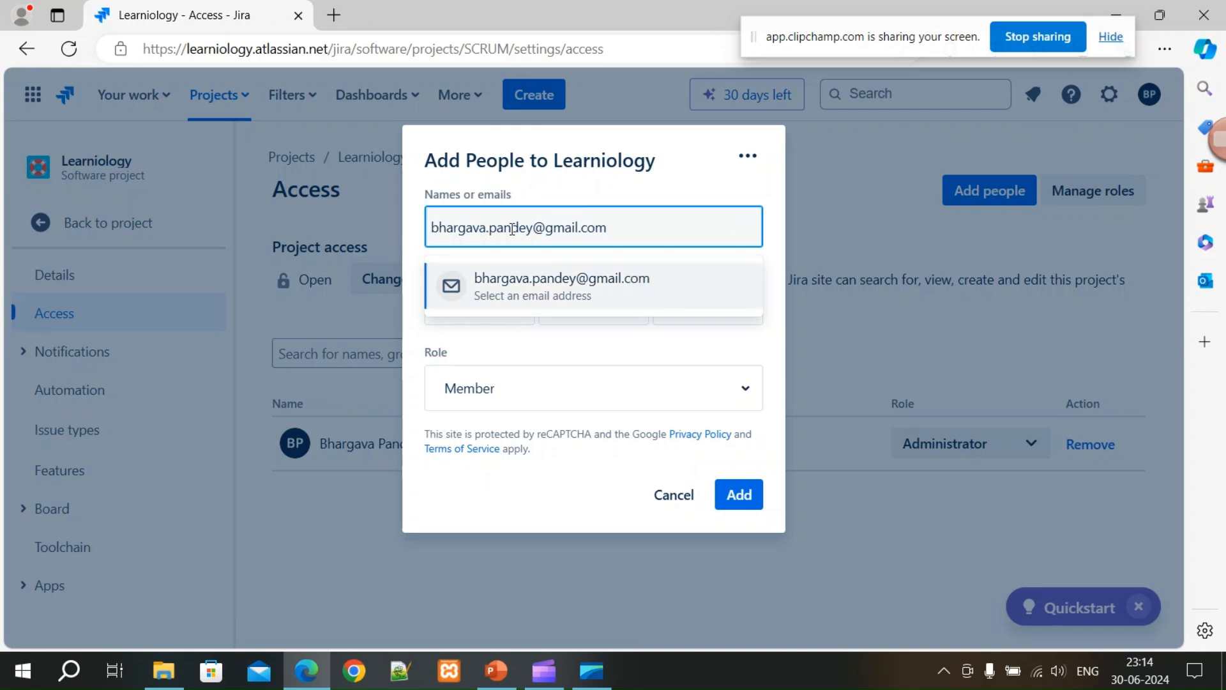
left_click(511, 287)
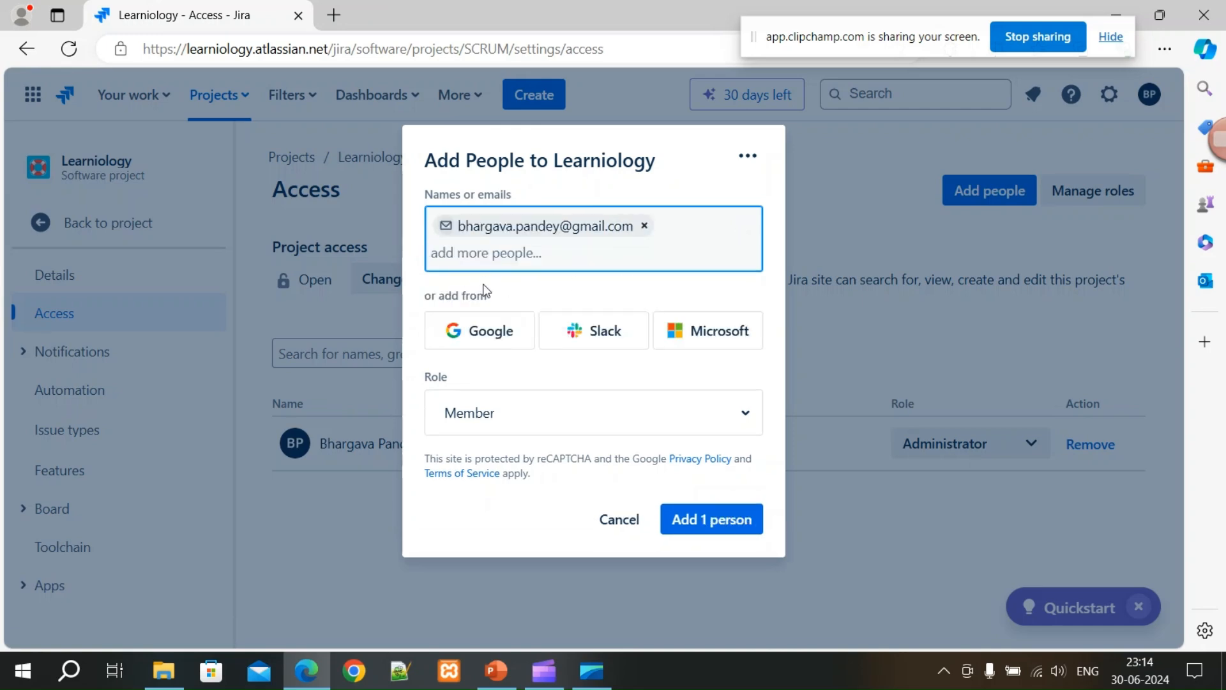
Give the invitee the Member role and add 1 person to the project.
left_click(561, 417)
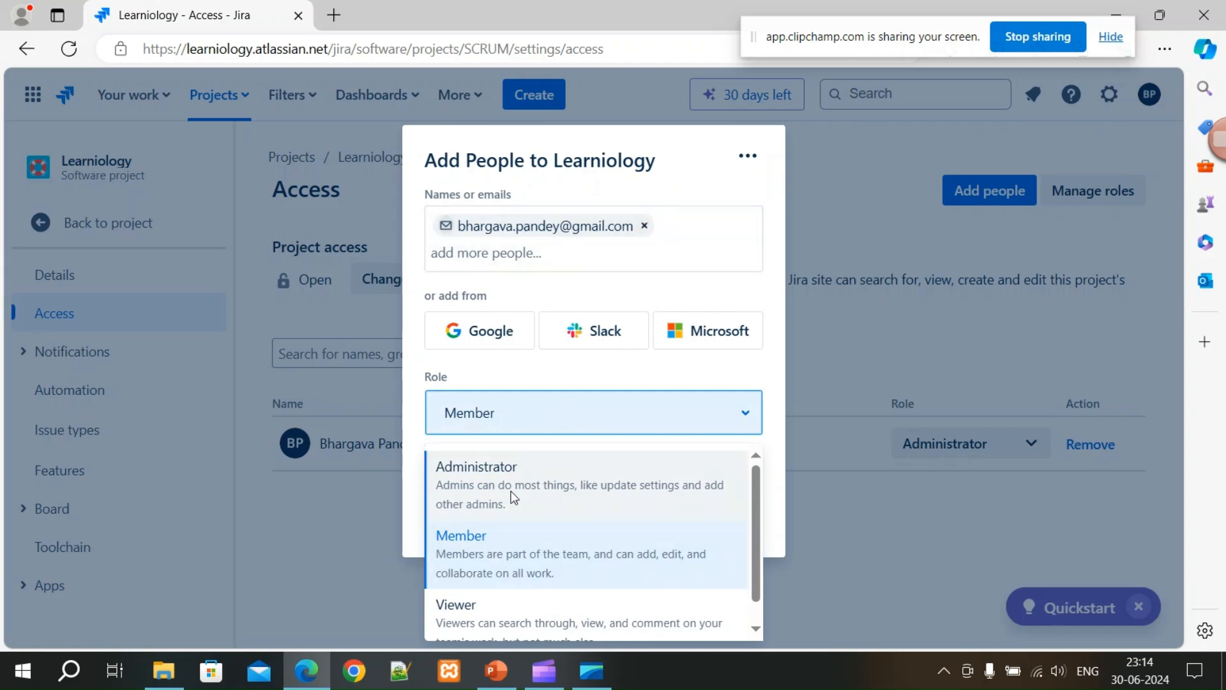
scroll(622, 601, "down", 1)
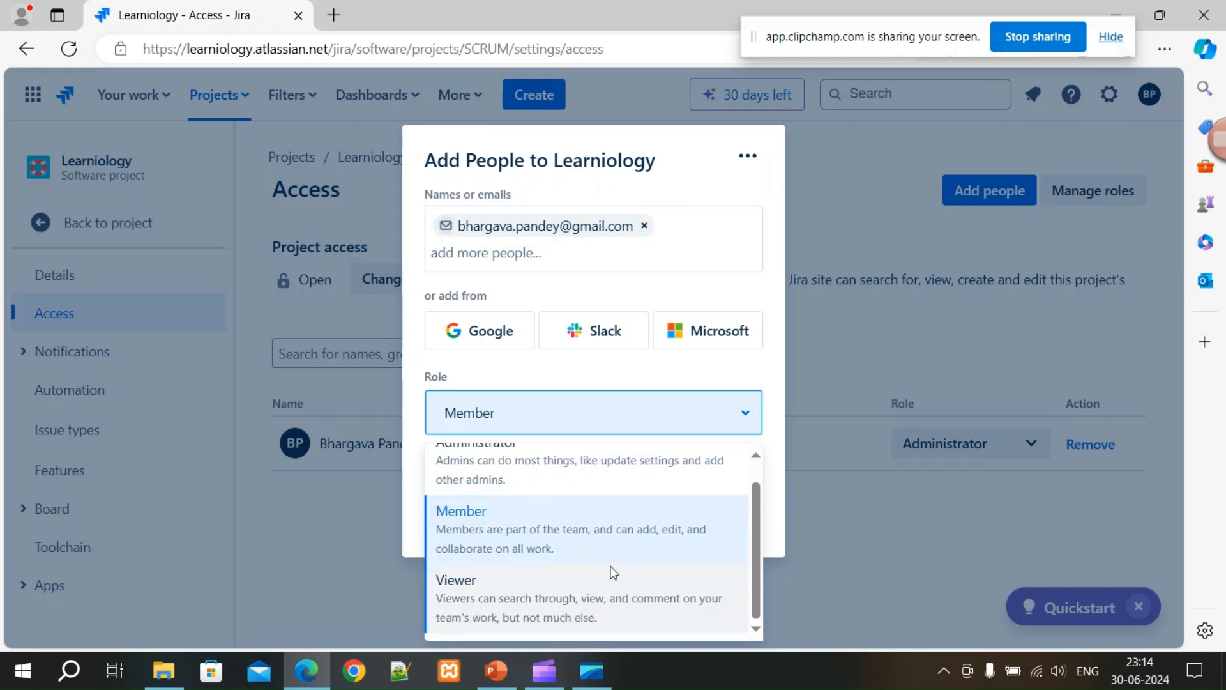
scroll(609, 565, "up", 1)
left_click(518, 560)
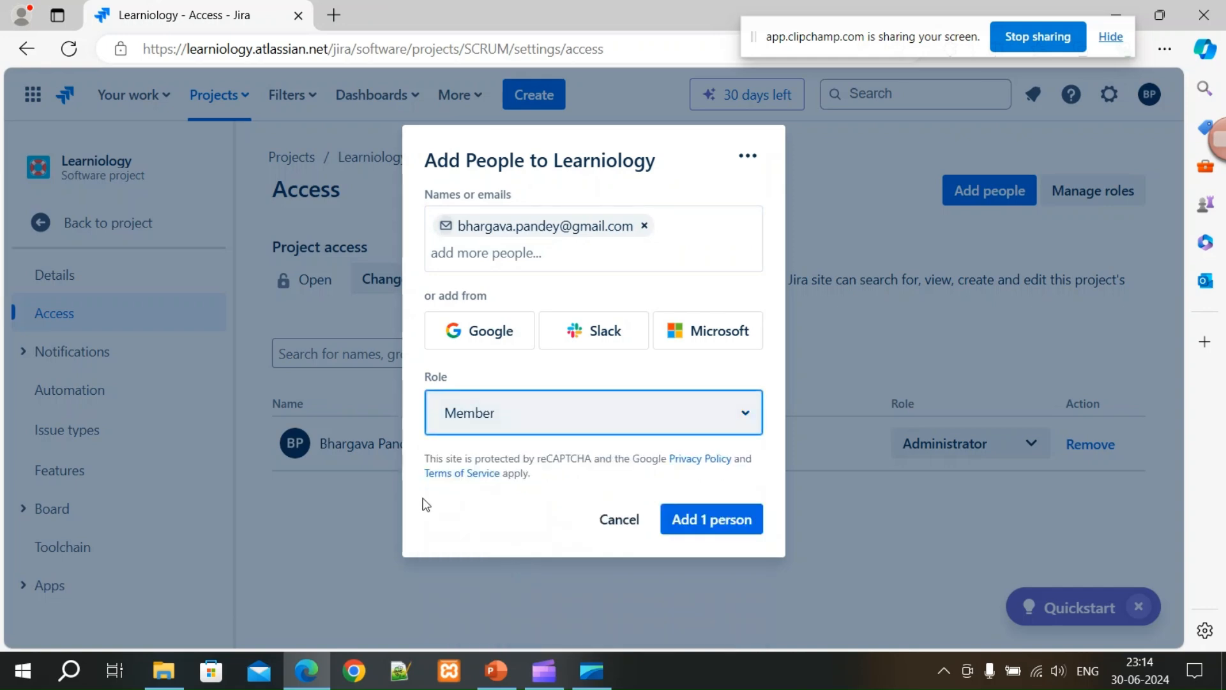
left_click(720, 530)
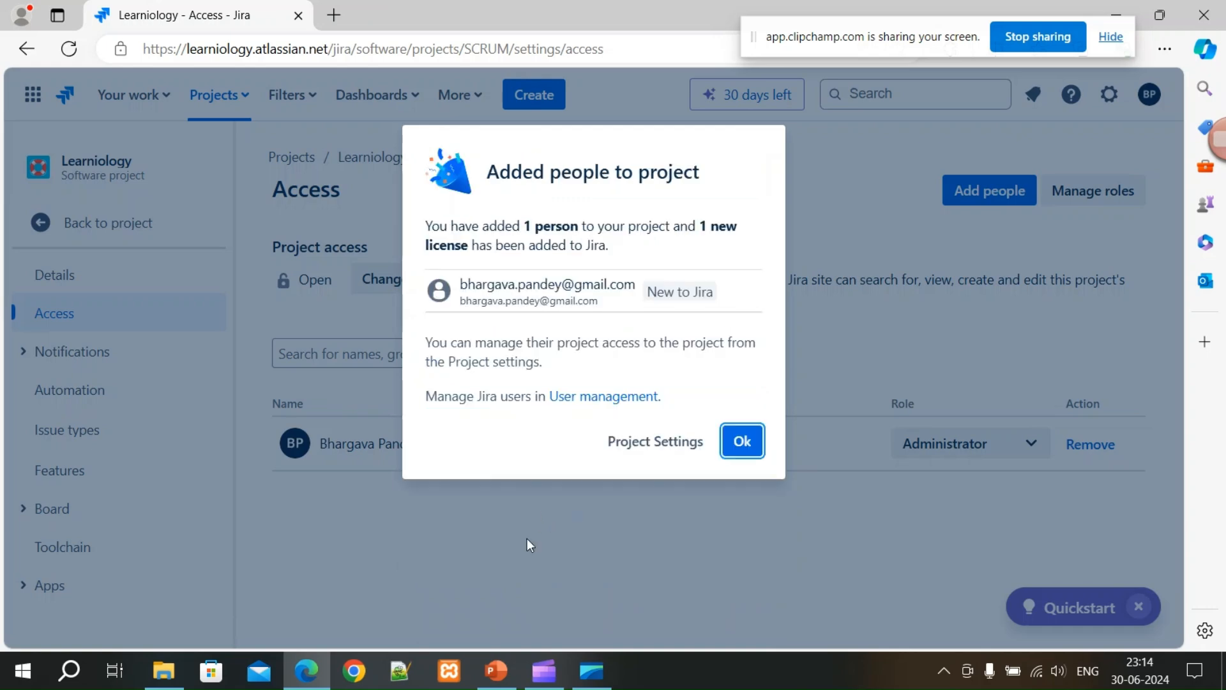
left_click(333, 15)
Enter 'g' in the new tab's address bar to load the suggested Google site.
type("google.com")
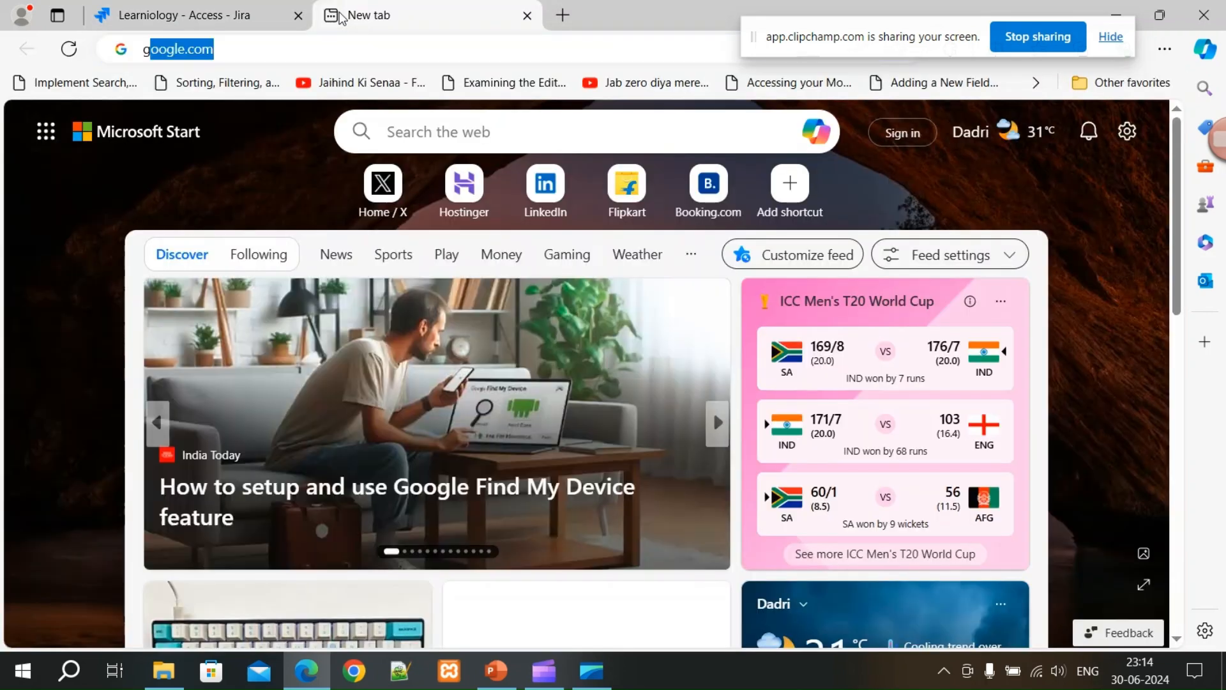
key("Return")
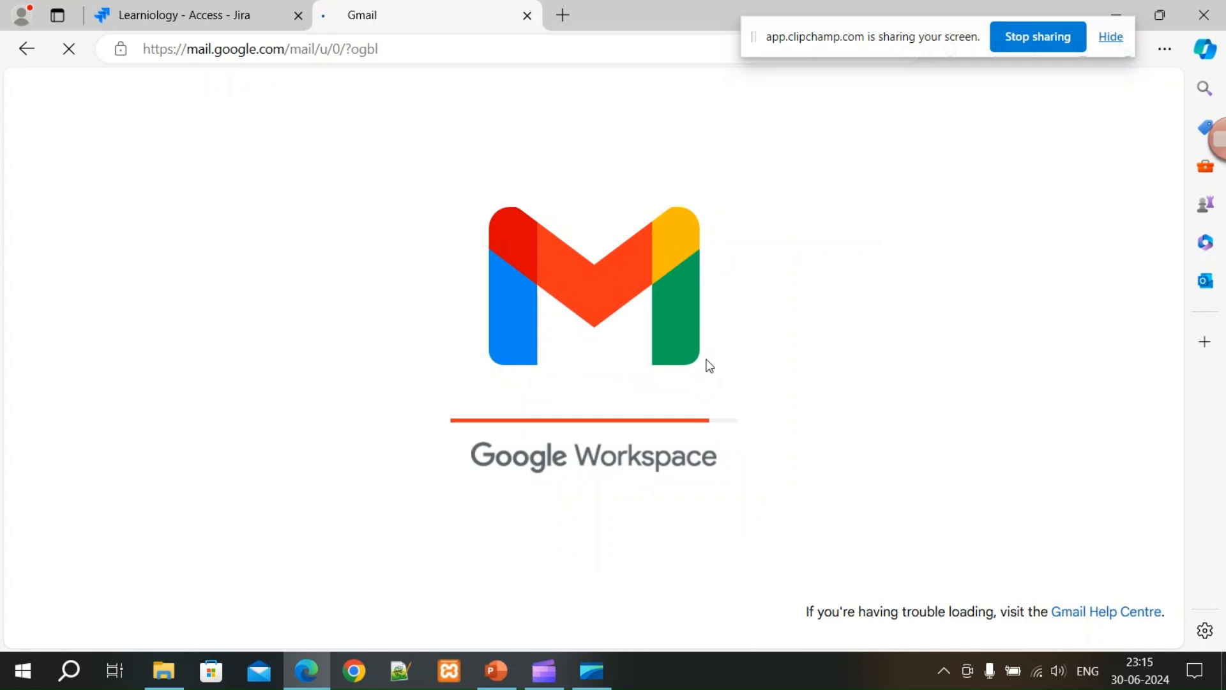
Switch between the Jira and Gmail tabs, then open the Atlassian 'Admin invited you to join them in Jira' email.
left_click(221, 11)
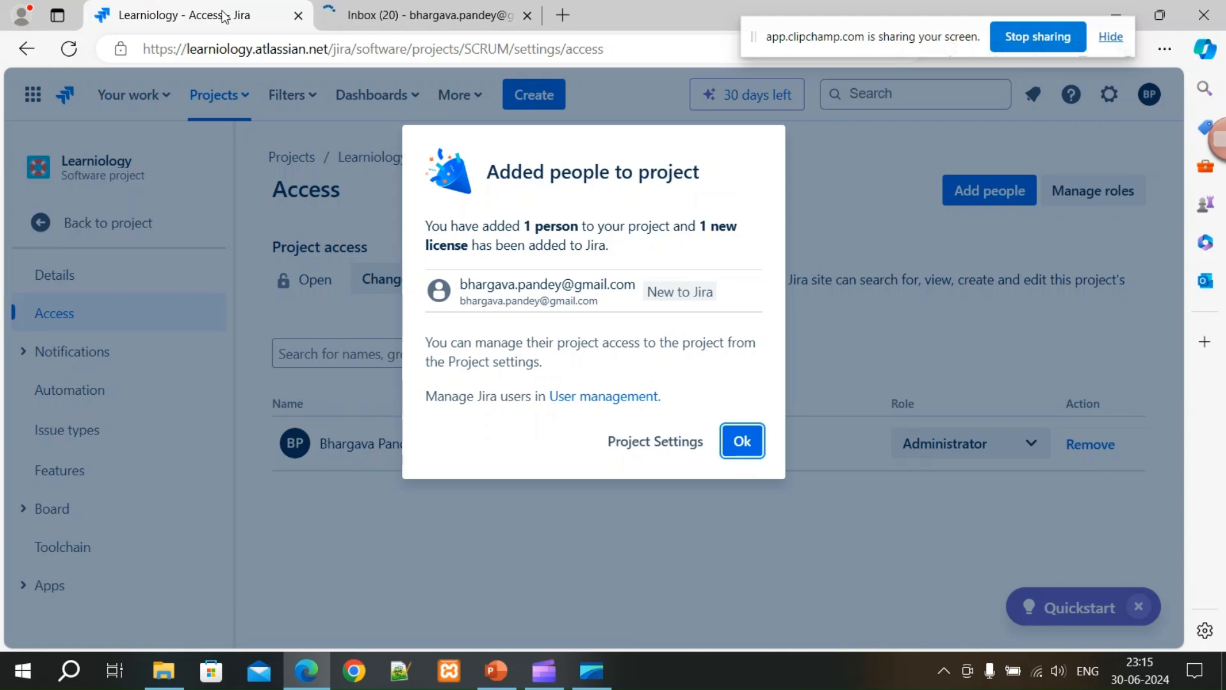
left_click(395, 20)
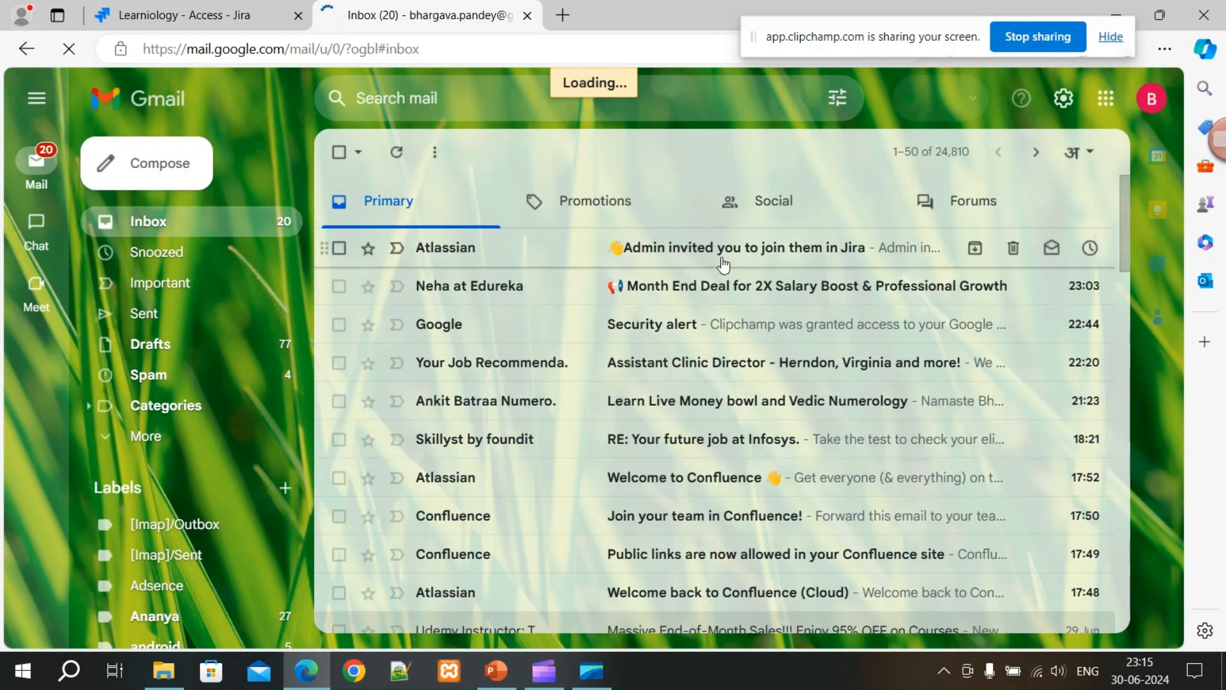
left_click(217, 19)
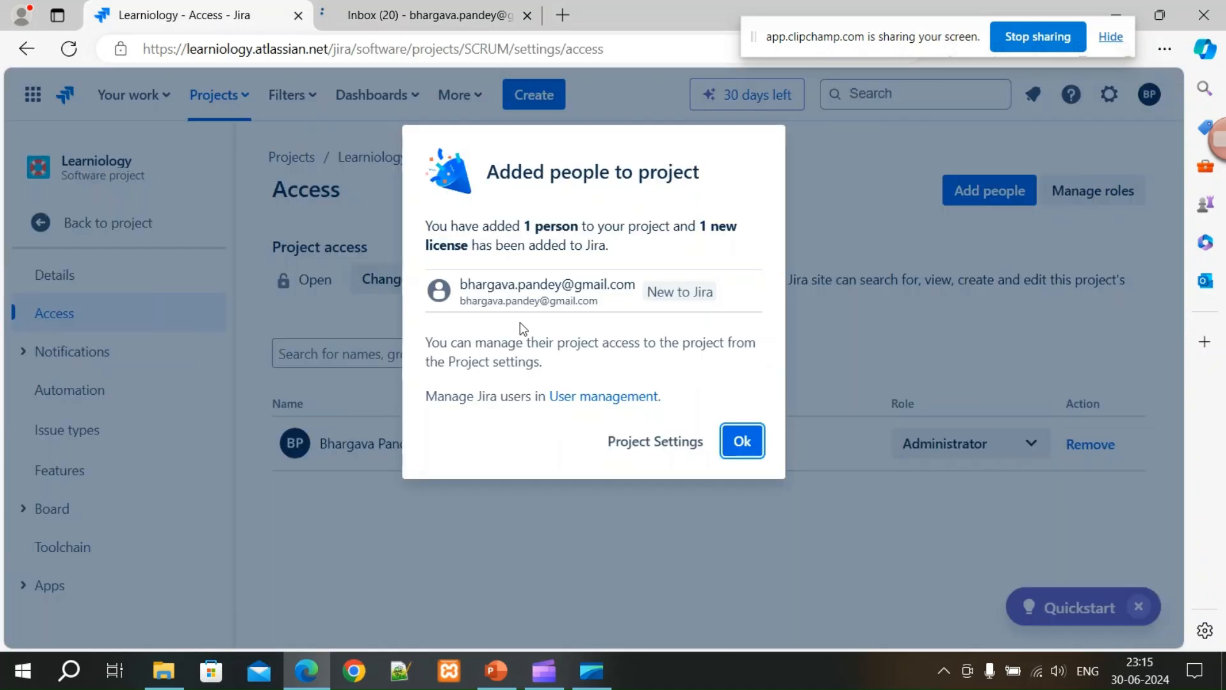
left_click(454, 18)
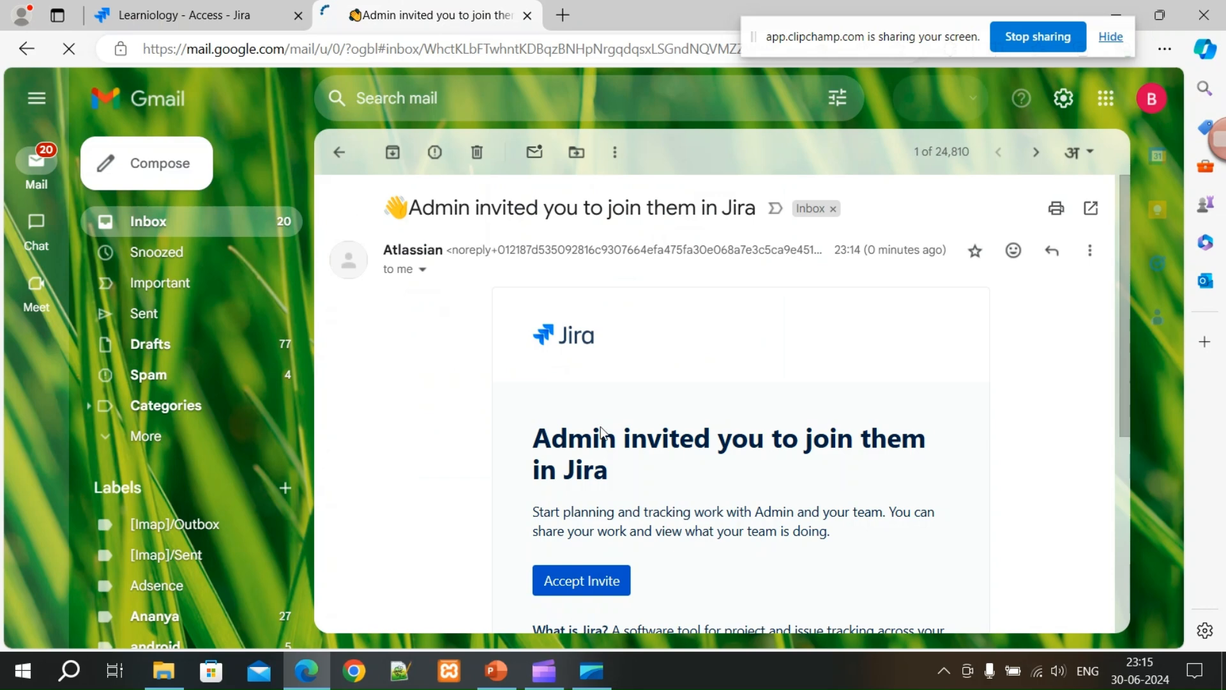
Accept the Jira invite, then close the login and Gmail tabs to return to Jira.
left_click(595, 484)
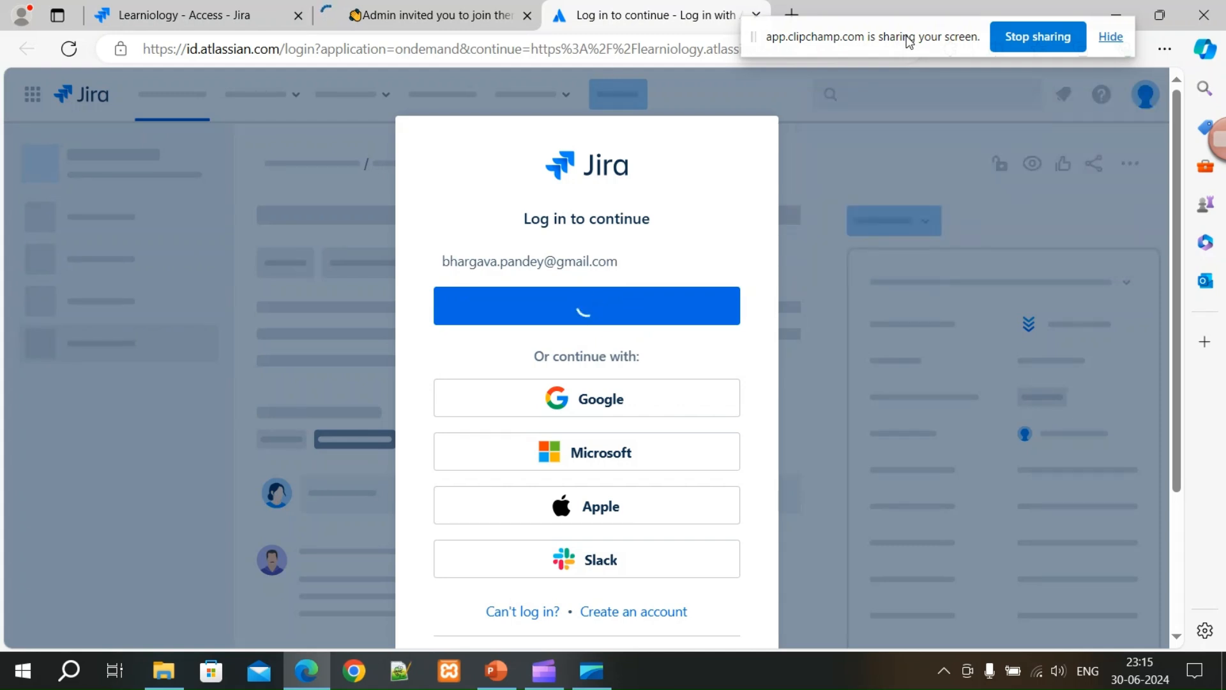
scroll(570, 492, "down", 3)
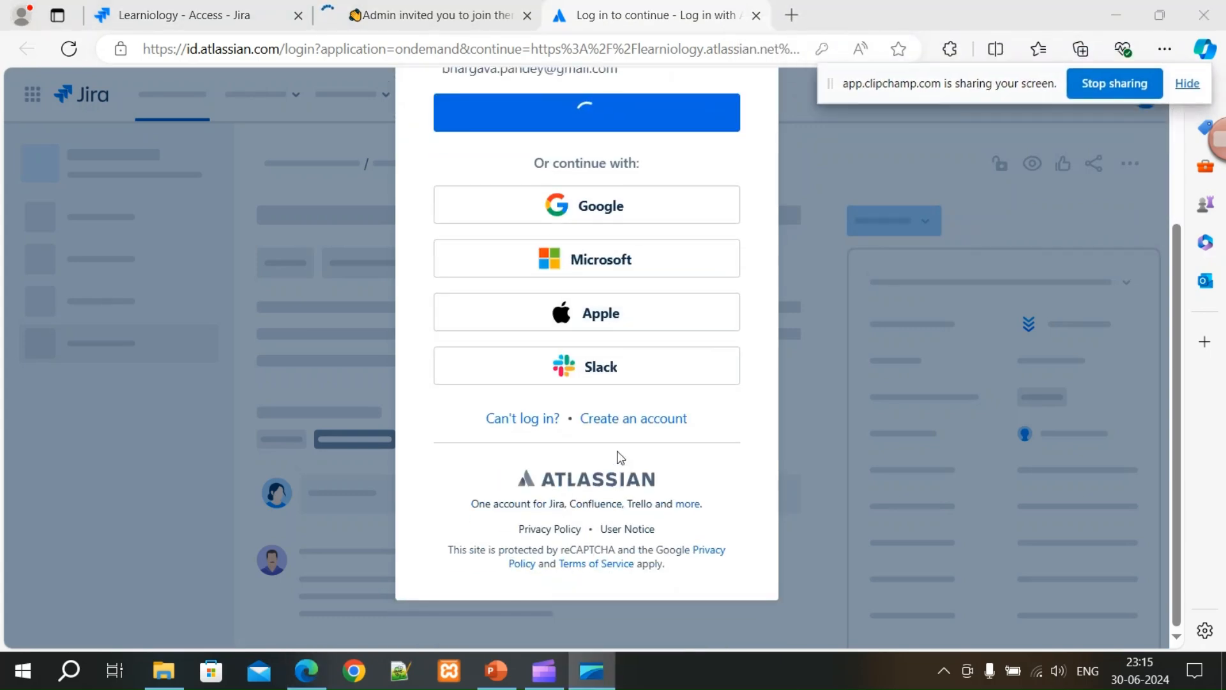
scroll(619, 466, "up", 3)
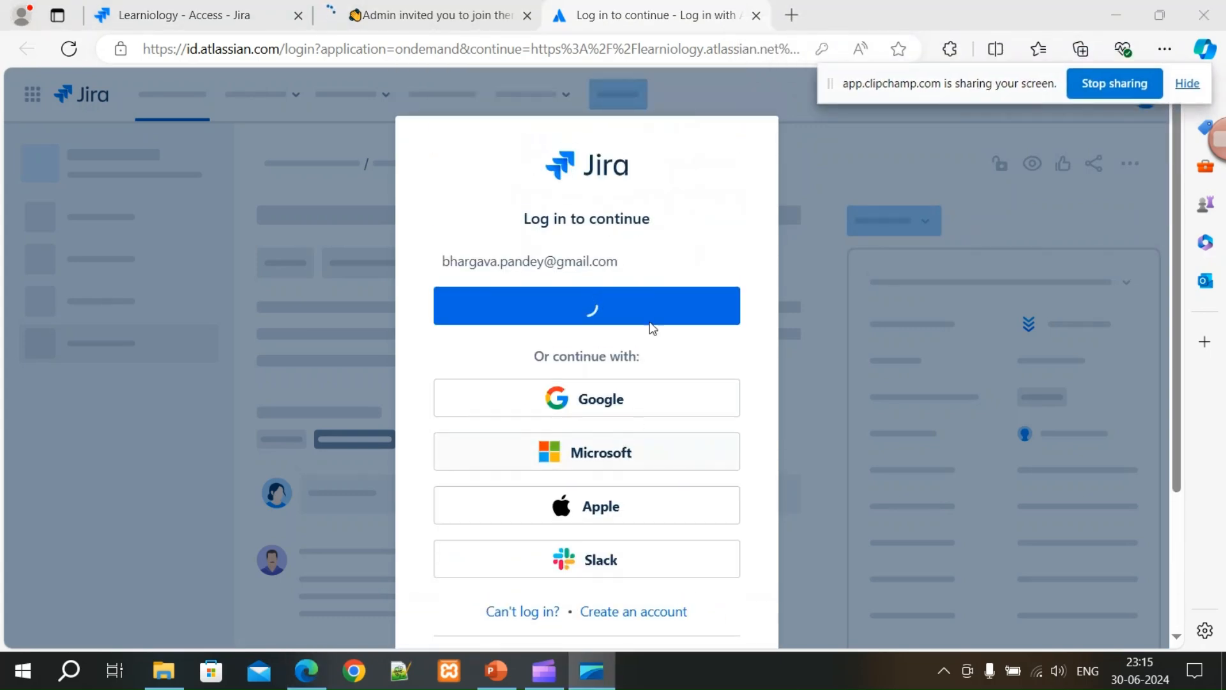
left_click(755, 18)
left_click(527, 16)
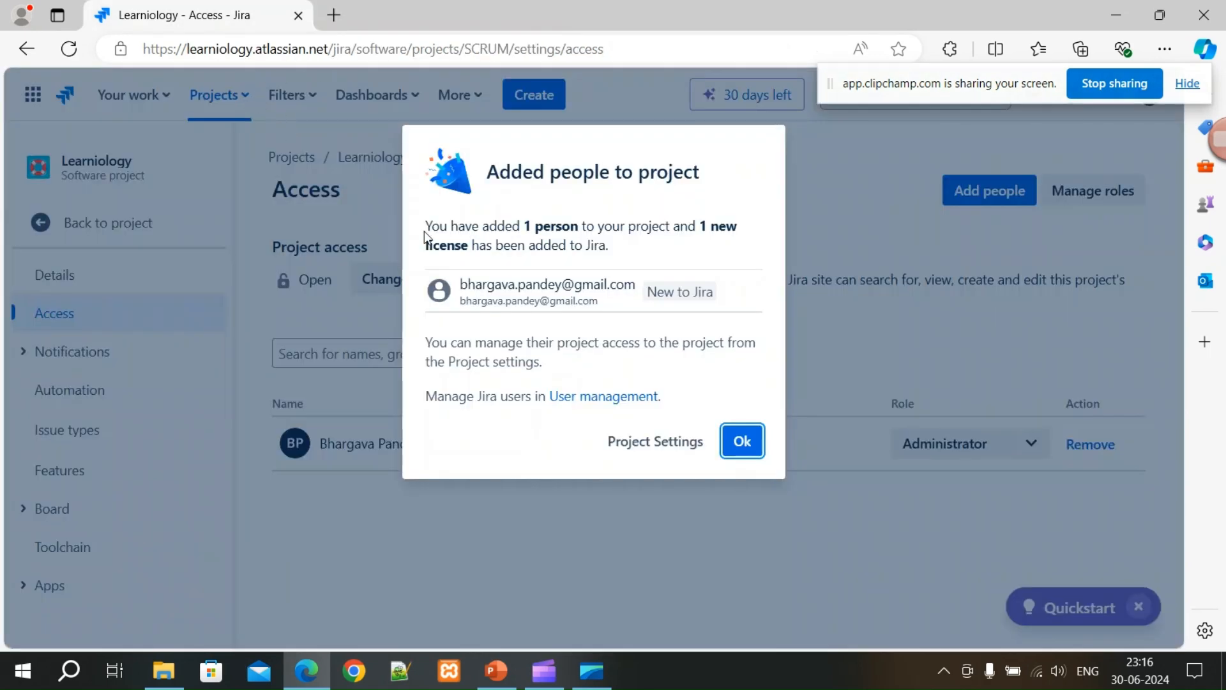
Dismiss the added-people confirmation and pass through Notifications and Automation settings to Issue types.
left_click(741, 440)
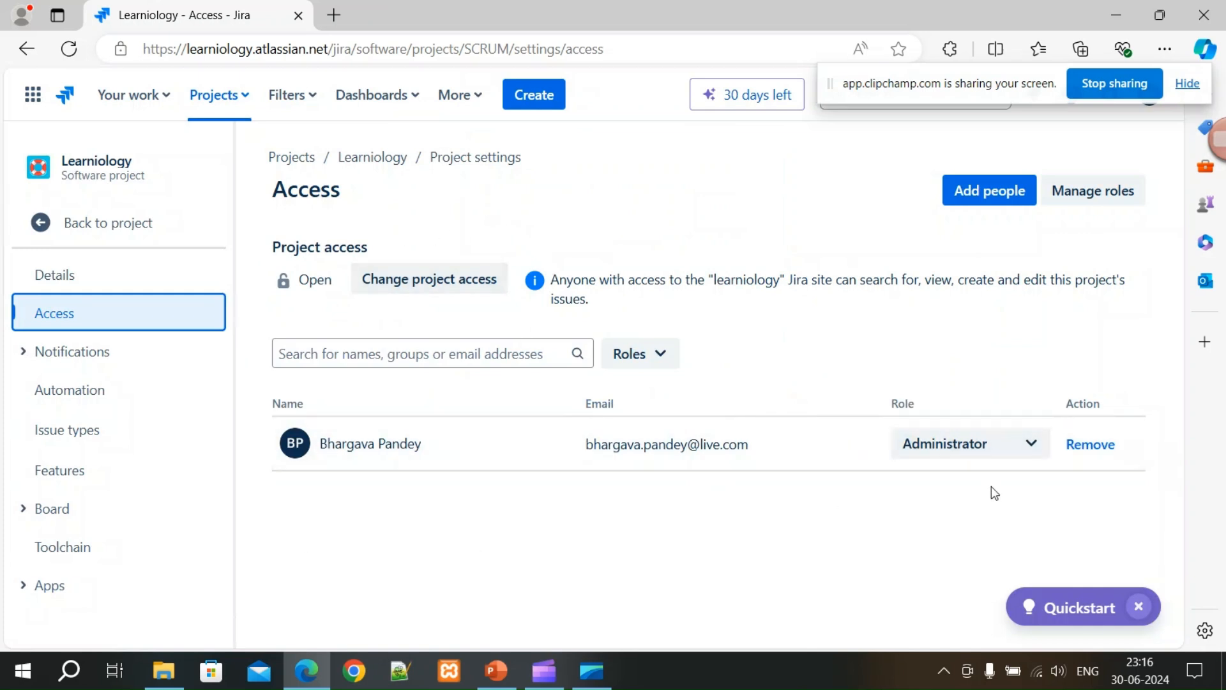
left_click(25, 352)
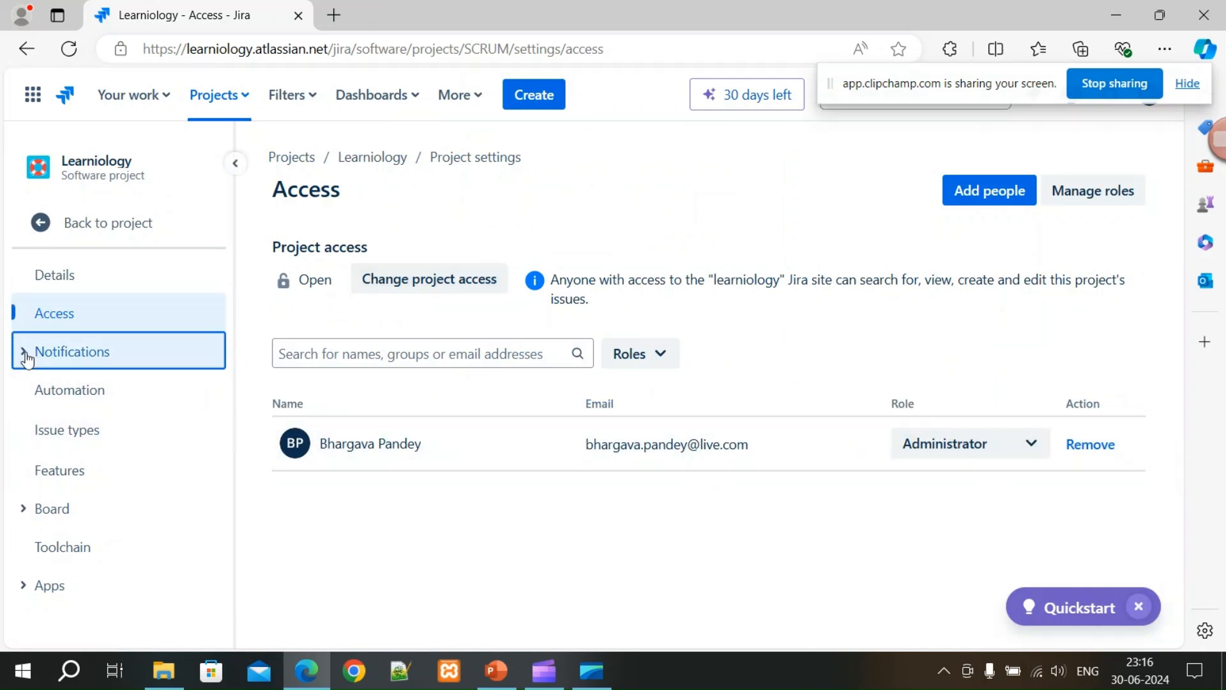
left_click(81, 391)
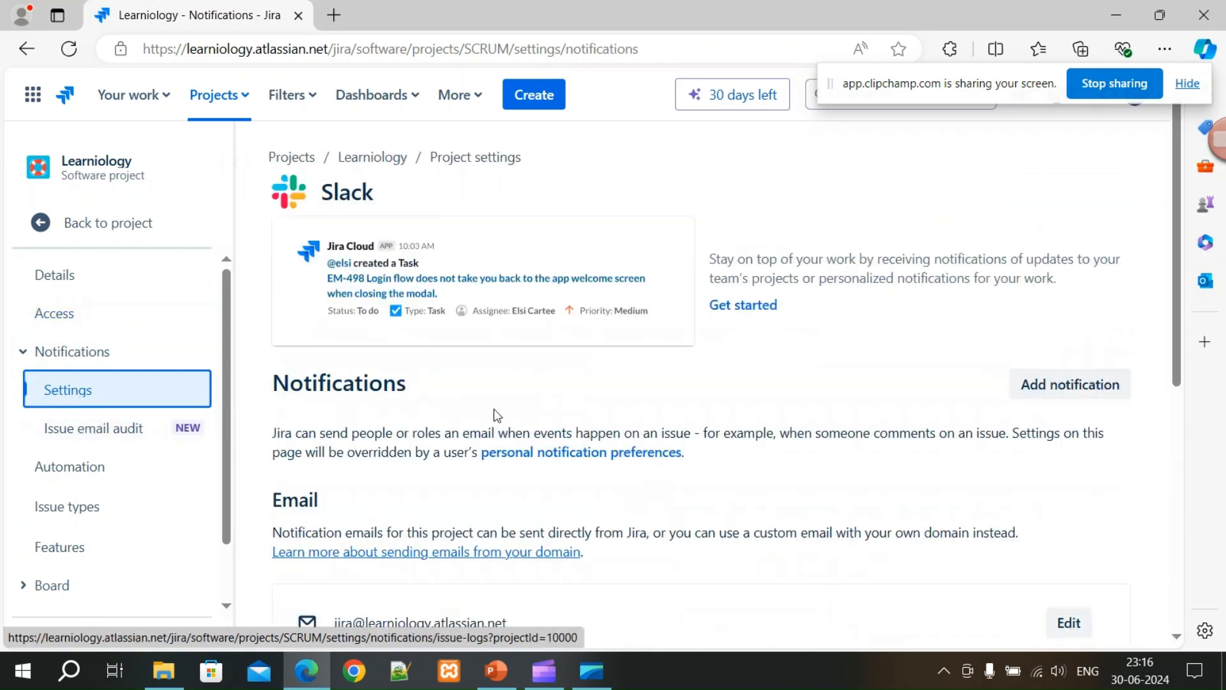
scroll(510, 409, "down", 1)
scroll(507, 408, "down", 2)
left_click(92, 467)
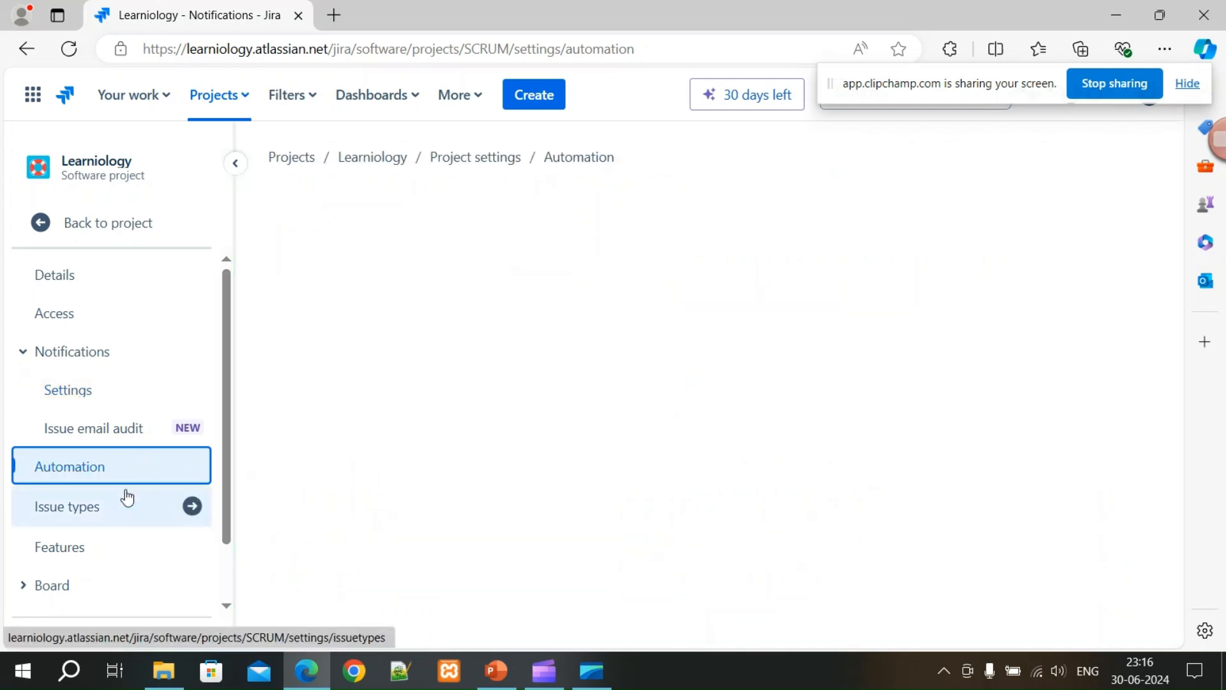
left_click(81, 509)
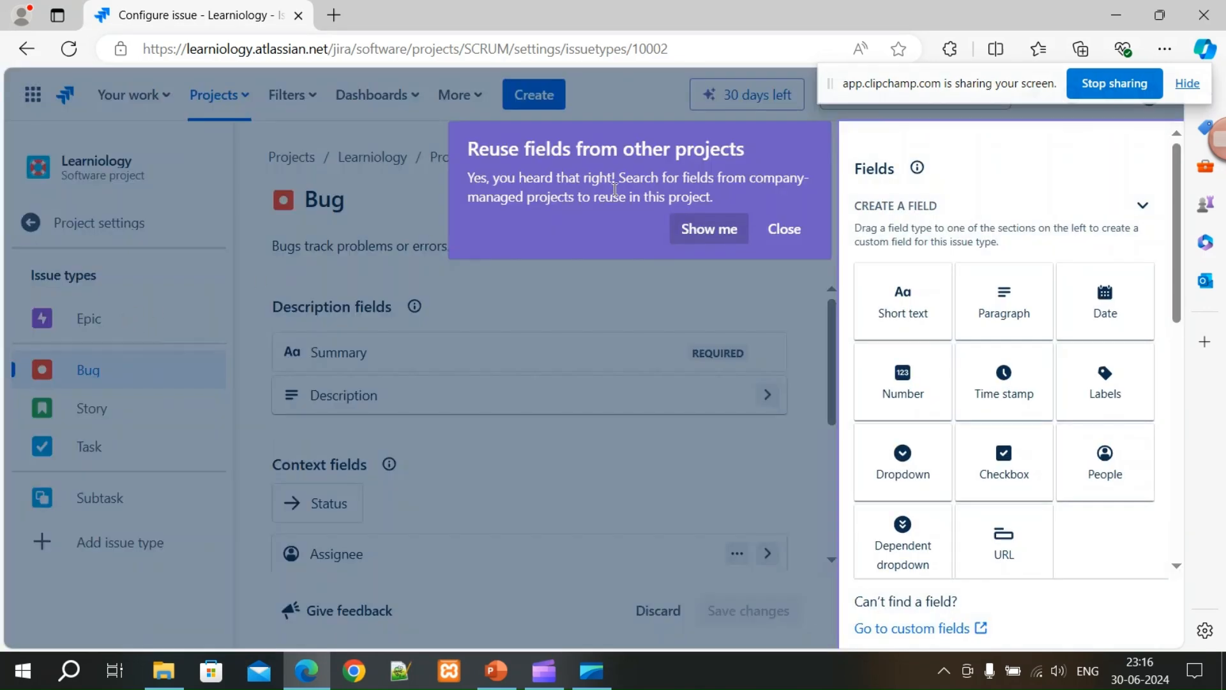
Close the tour popups, review Epic's fields, then open the Bug issue type's workflow editor.
left_click(783, 229)
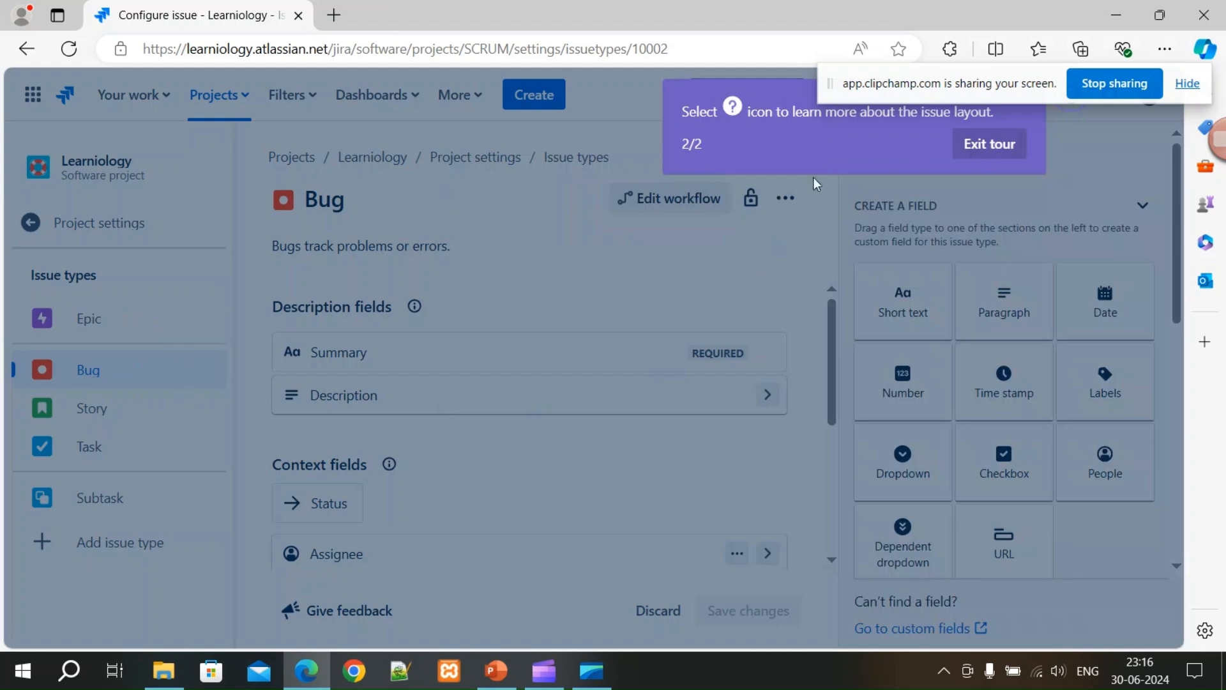
left_click(988, 144)
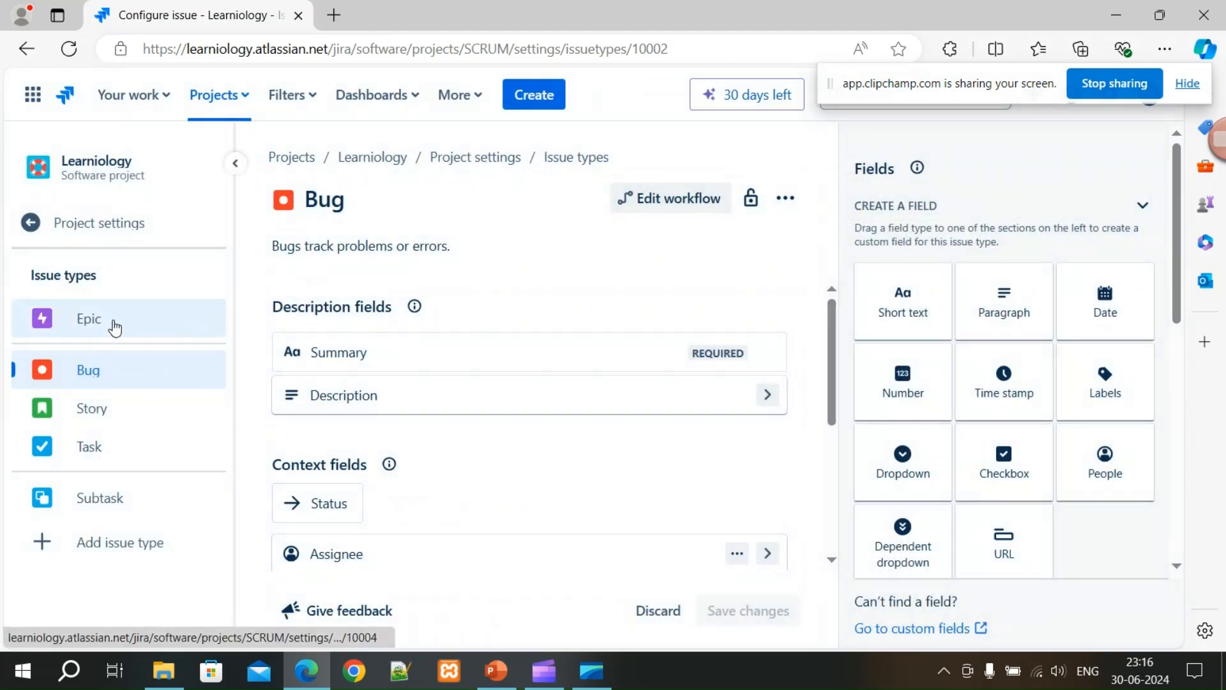
left_click(115, 328)
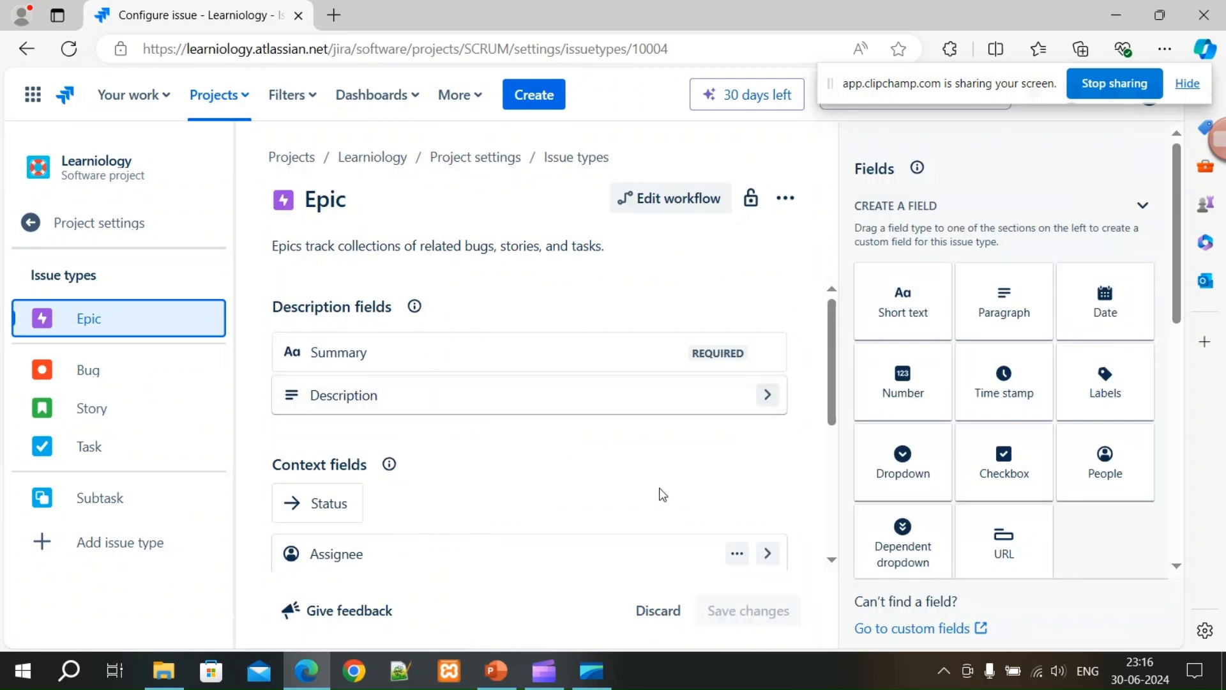
scroll(624, 504, "down", 3)
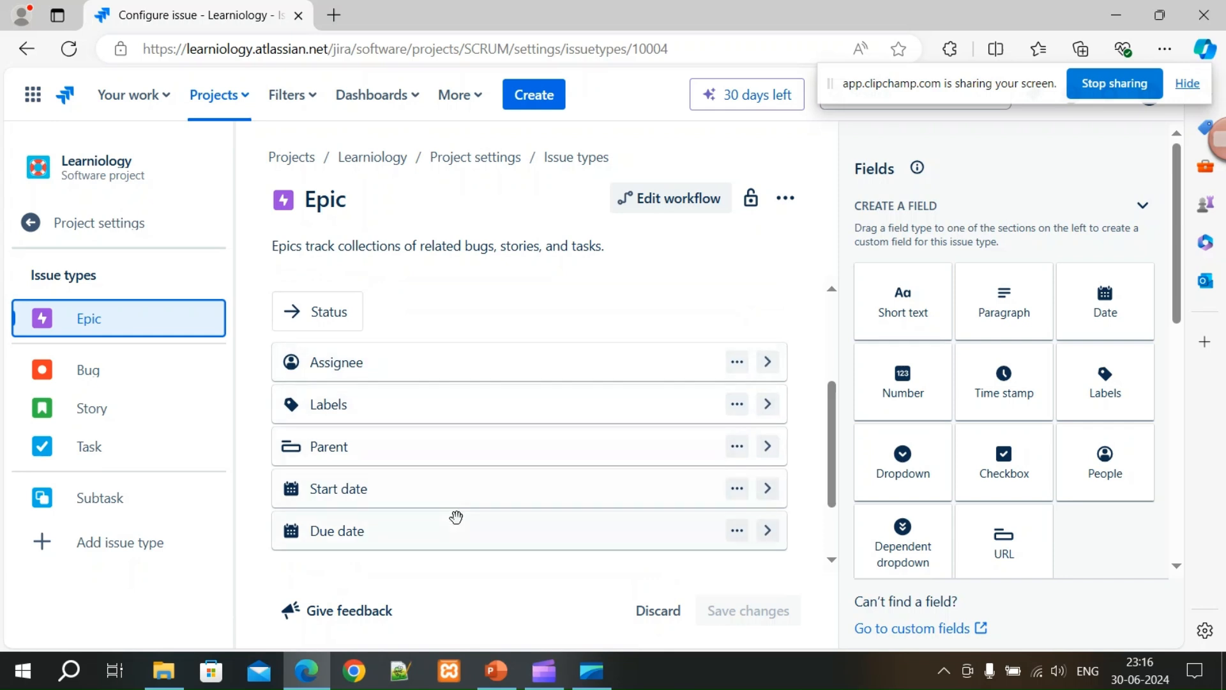
scroll(447, 511, "down", 2)
scroll(441, 524, "down", 1)
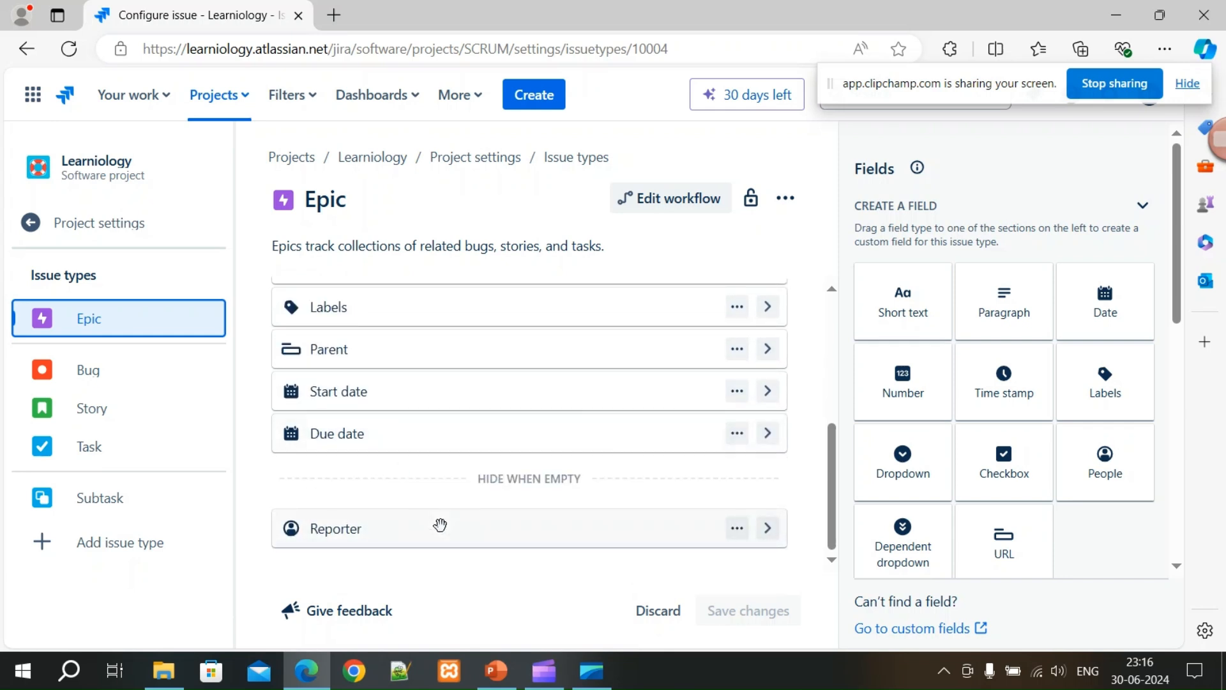
scroll(443, 541, "up", 5)
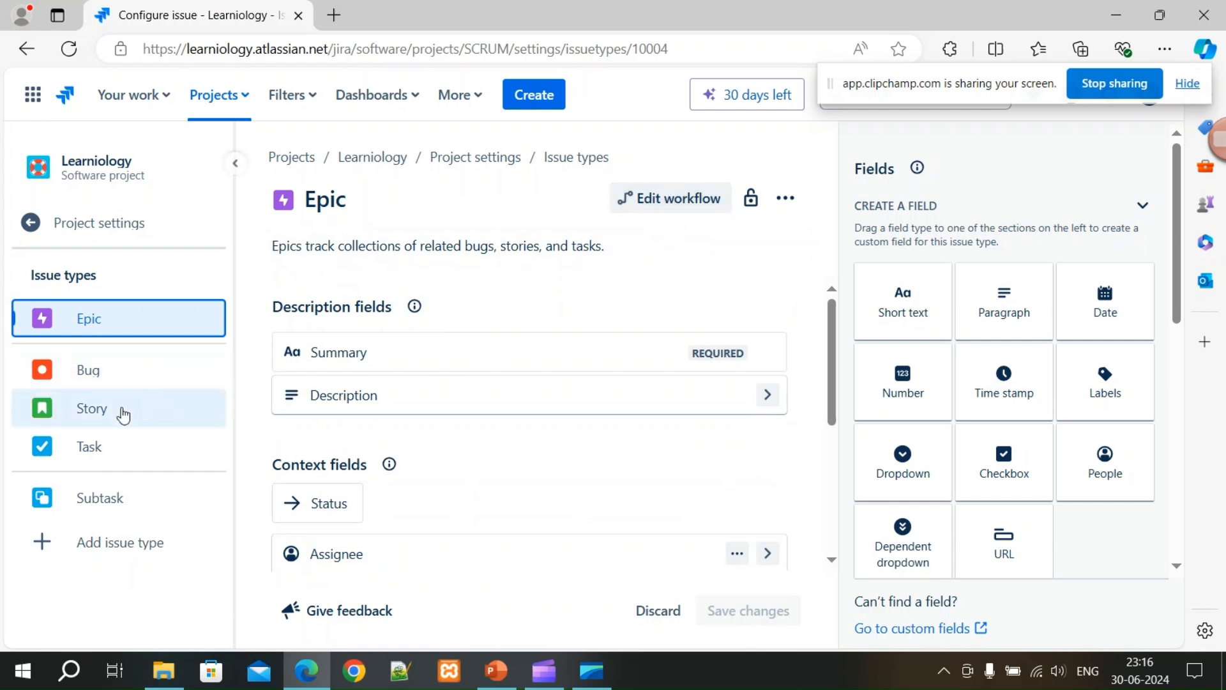
left_click(108, 381)
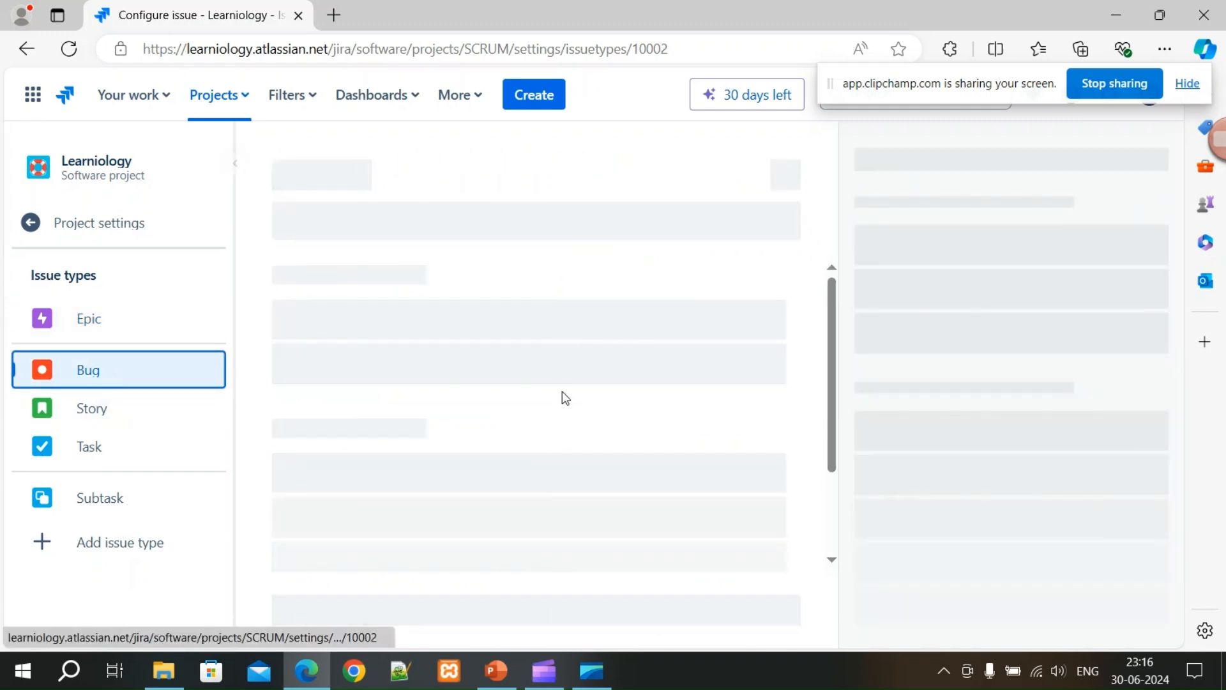
left_click(664, 207)
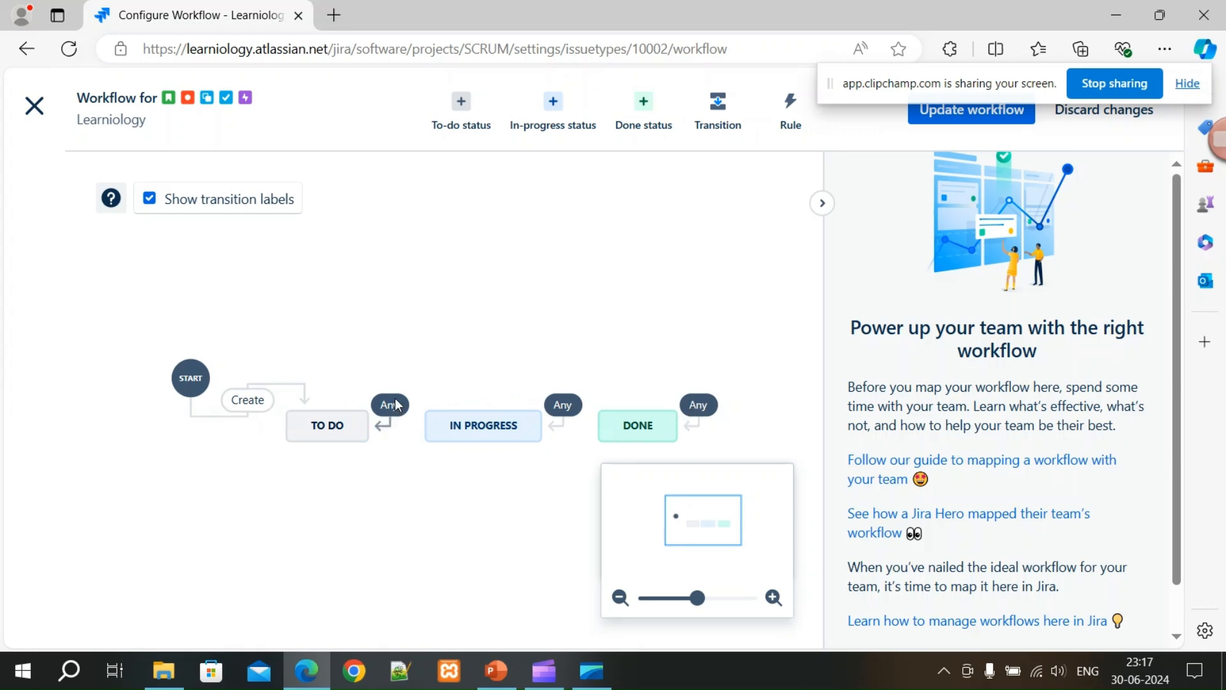
Create a 'group' transition from TO DO to IN PROGRESS in the workflow diagram.
left_click_drag(392, 408, 373, 384)
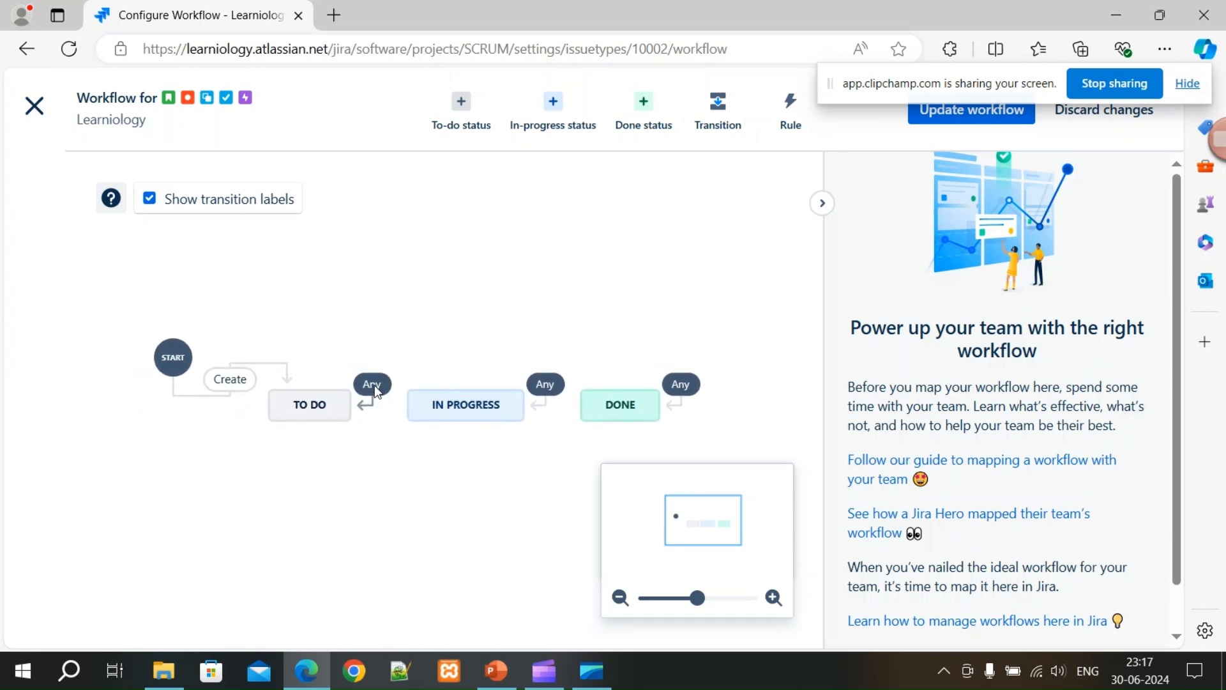
left_click(344, 411)
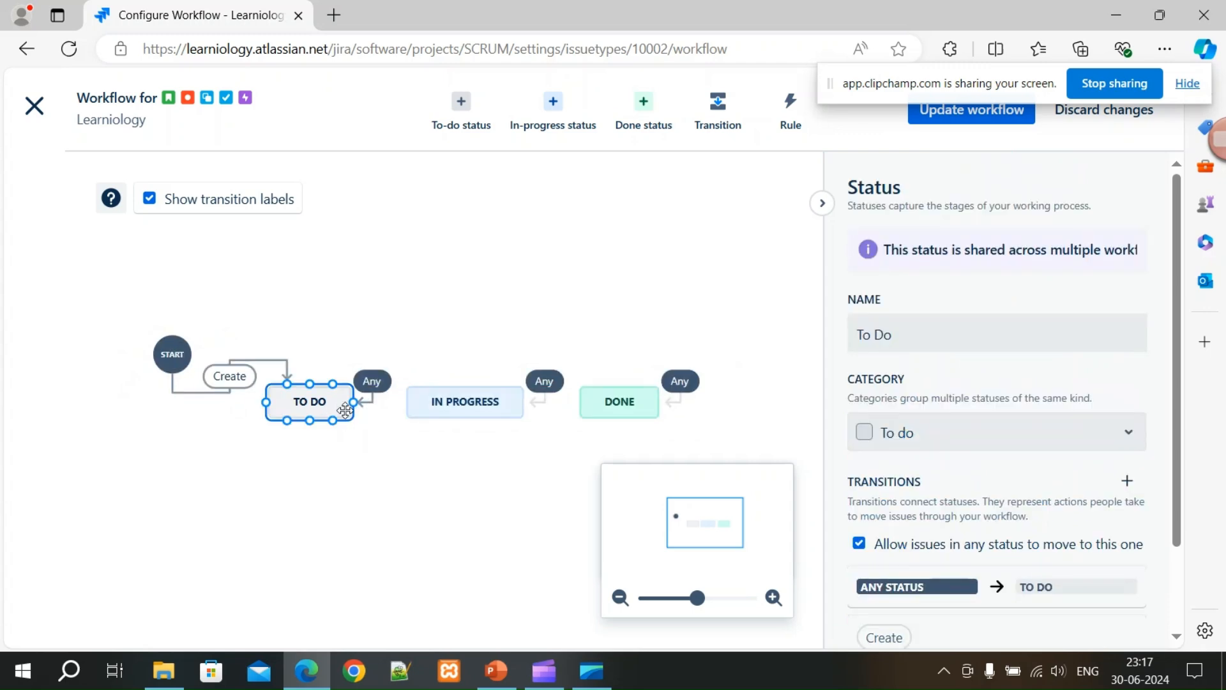
left_click_drag(352, 405, 411, 404)
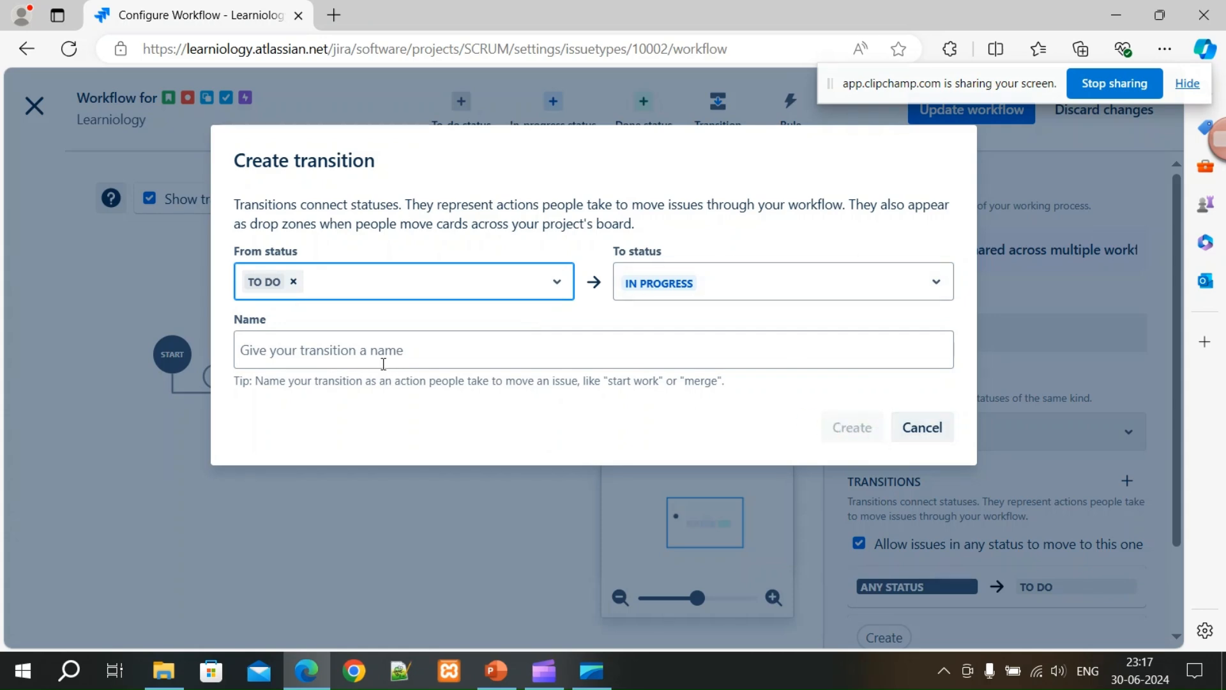
left_click(388, 341)
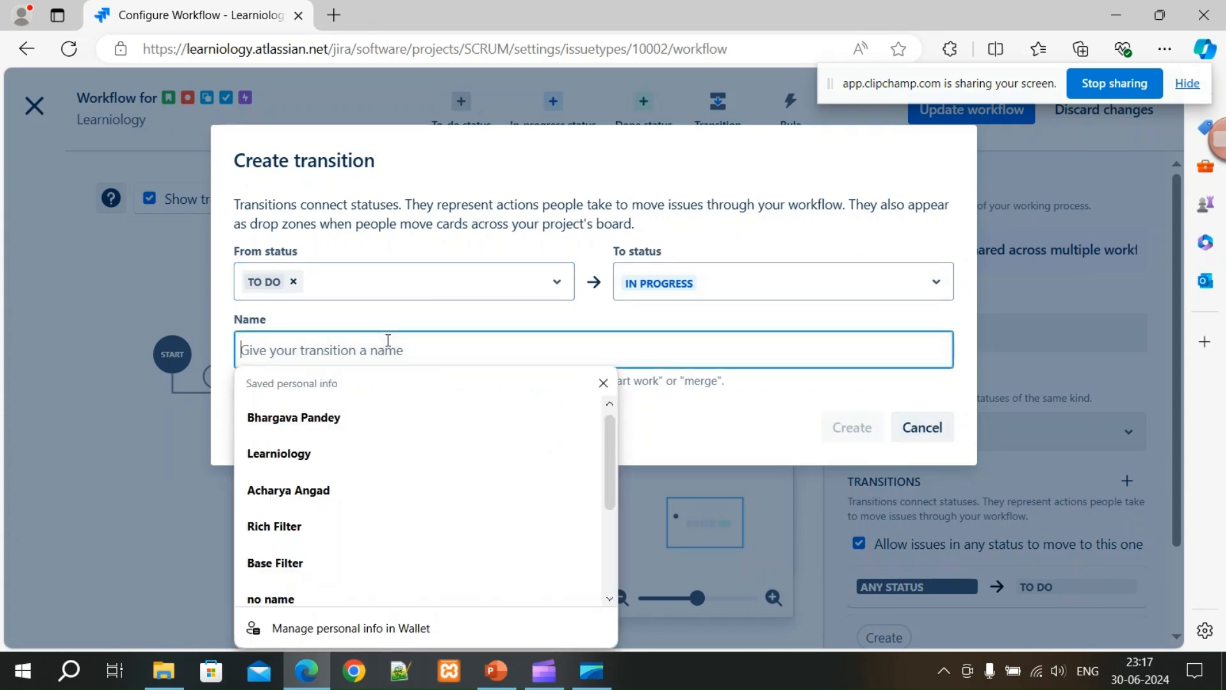
type("group")
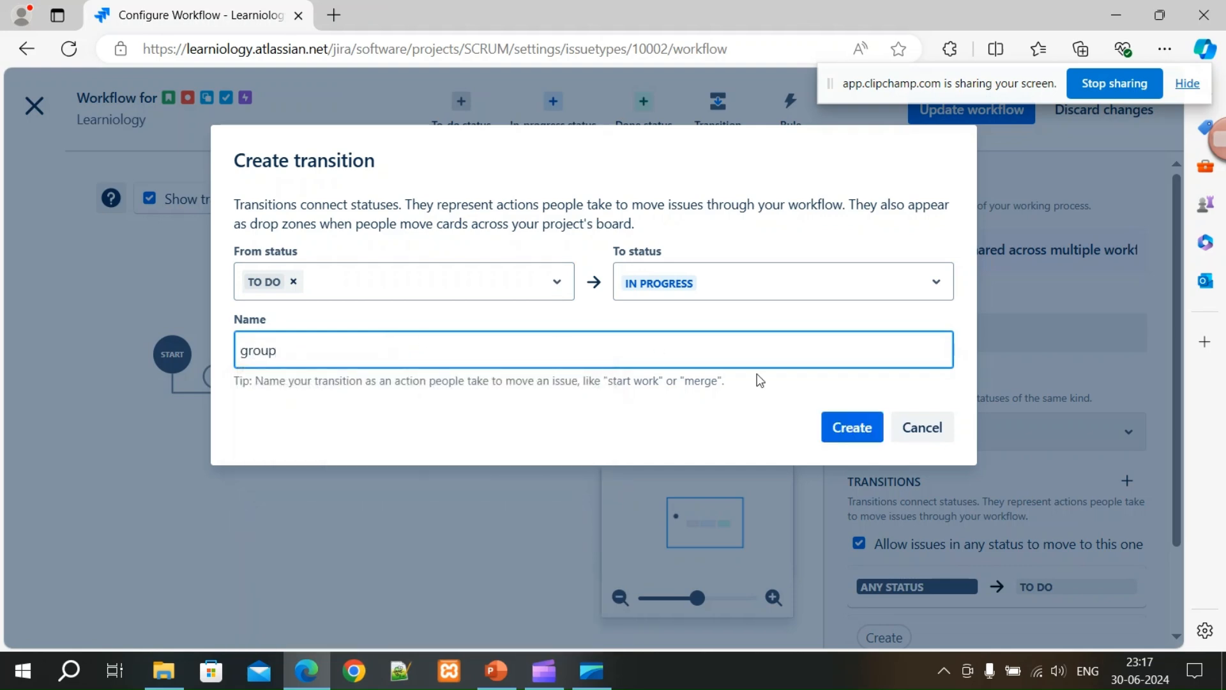
left_click(851, 427)
left_click(393, 545)
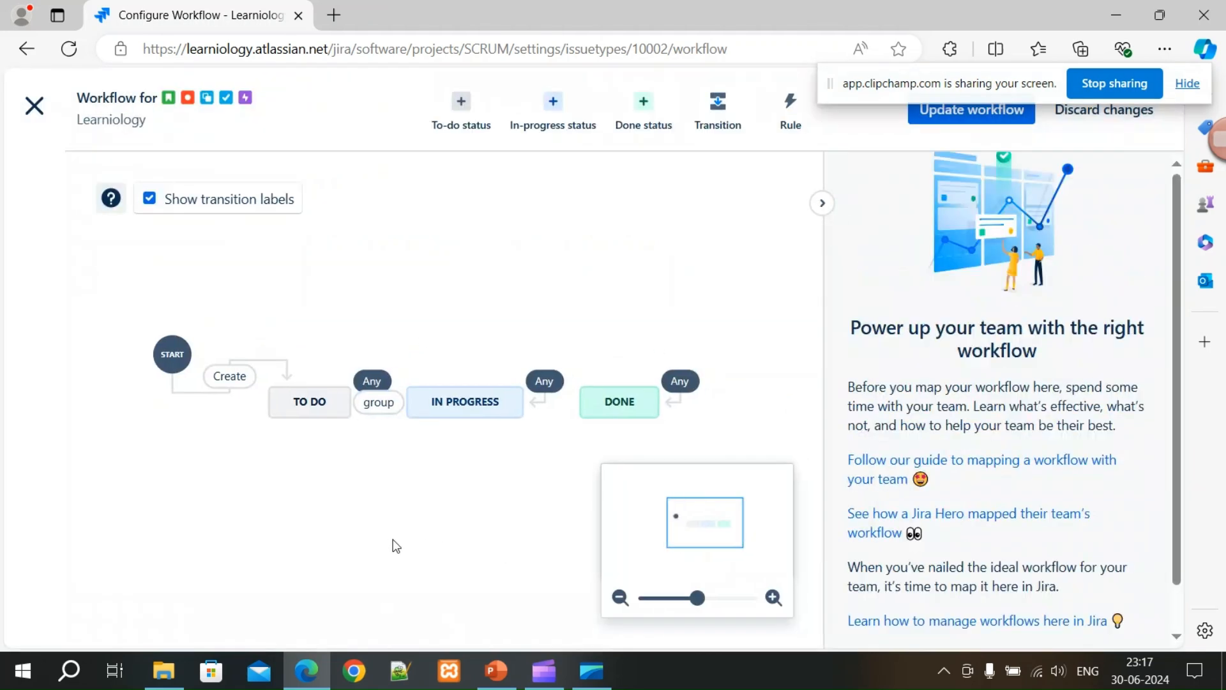
Select the 'group' transition and delete it.
left_click(383, 407)
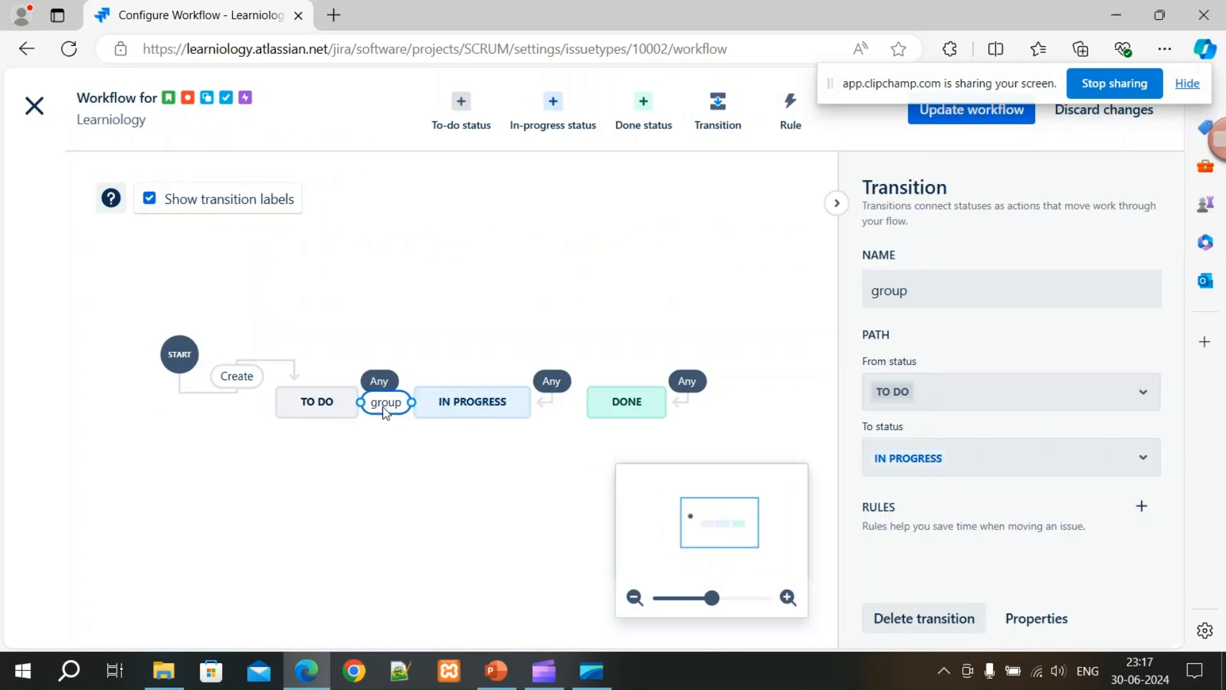
right_click(383, 407)
left_click(340, 503)
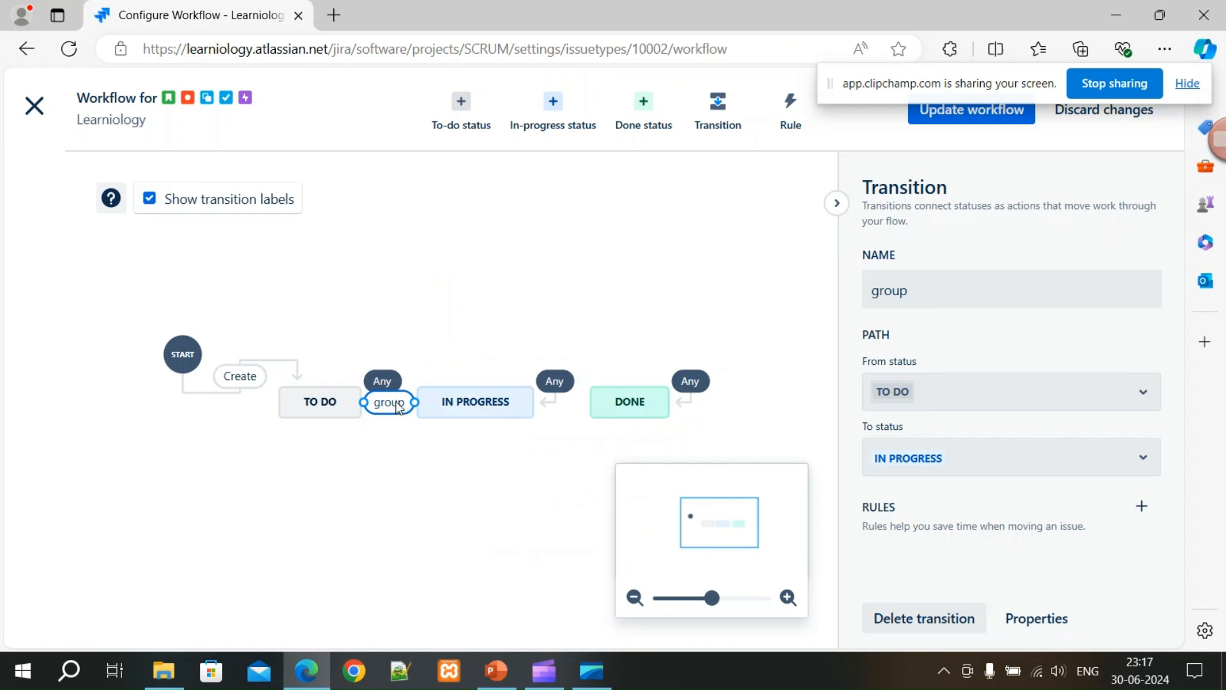
key("Delete")
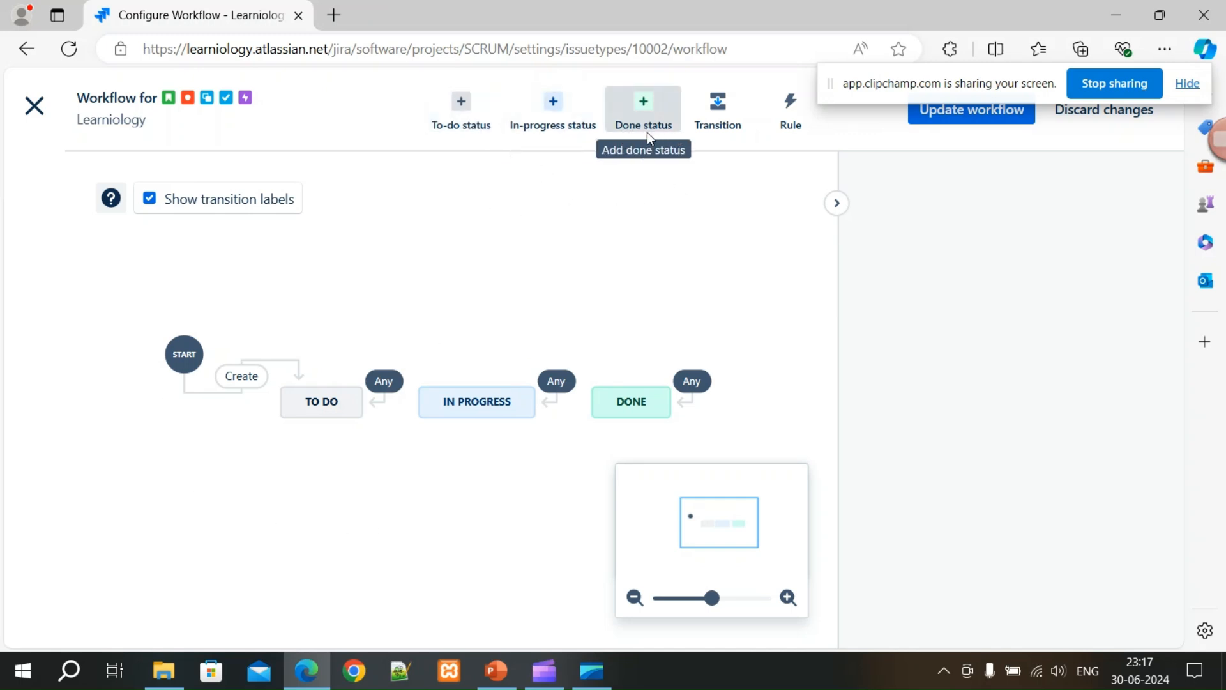
Add a transition named W1 from TO DO to IN PROGRESS in the workflow editor.
left_click(719, 125)
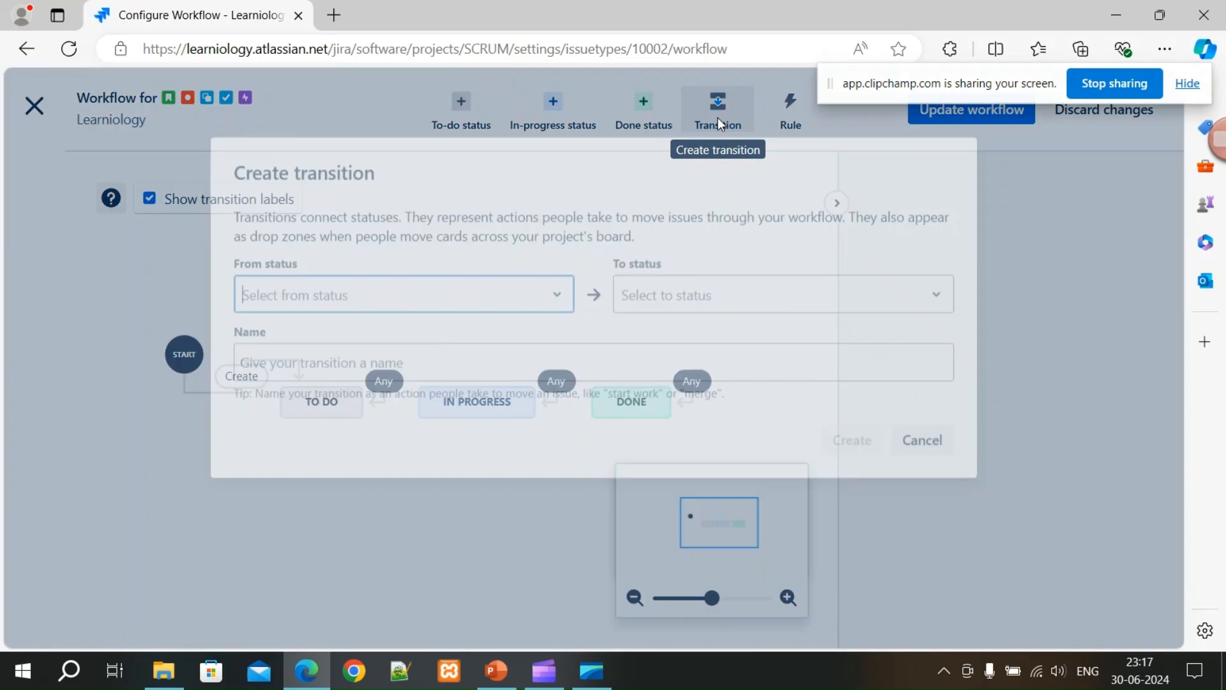
left_click(495, 282)
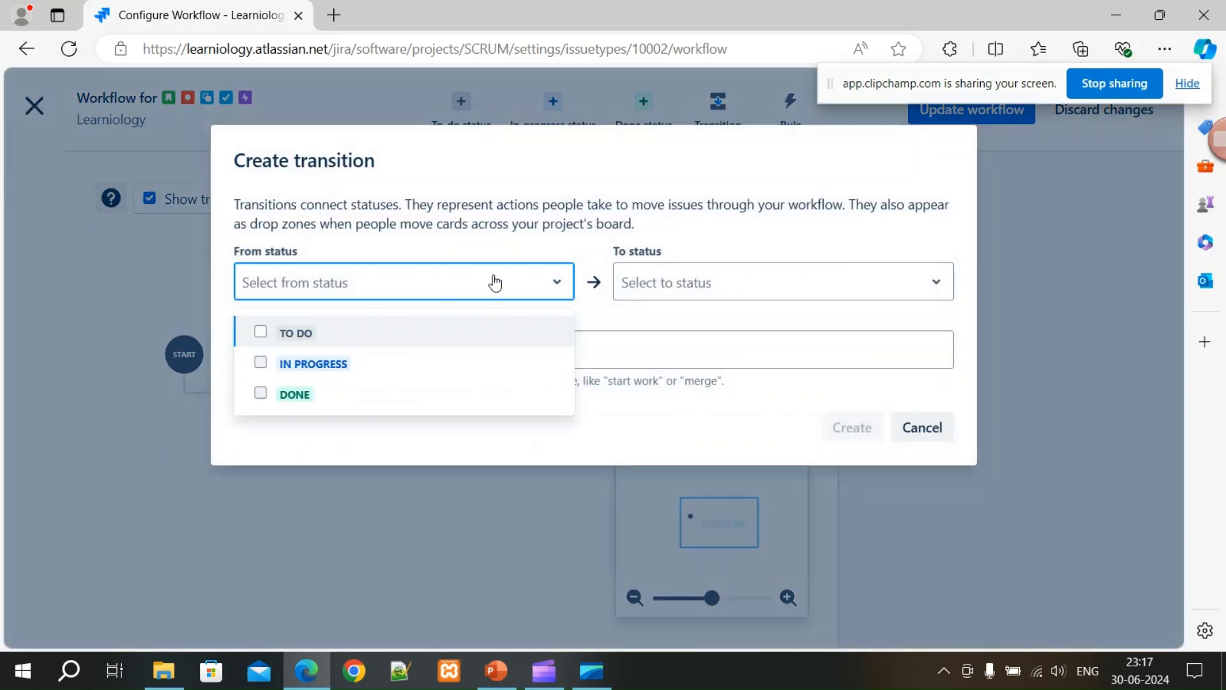
left_click(304, 344)
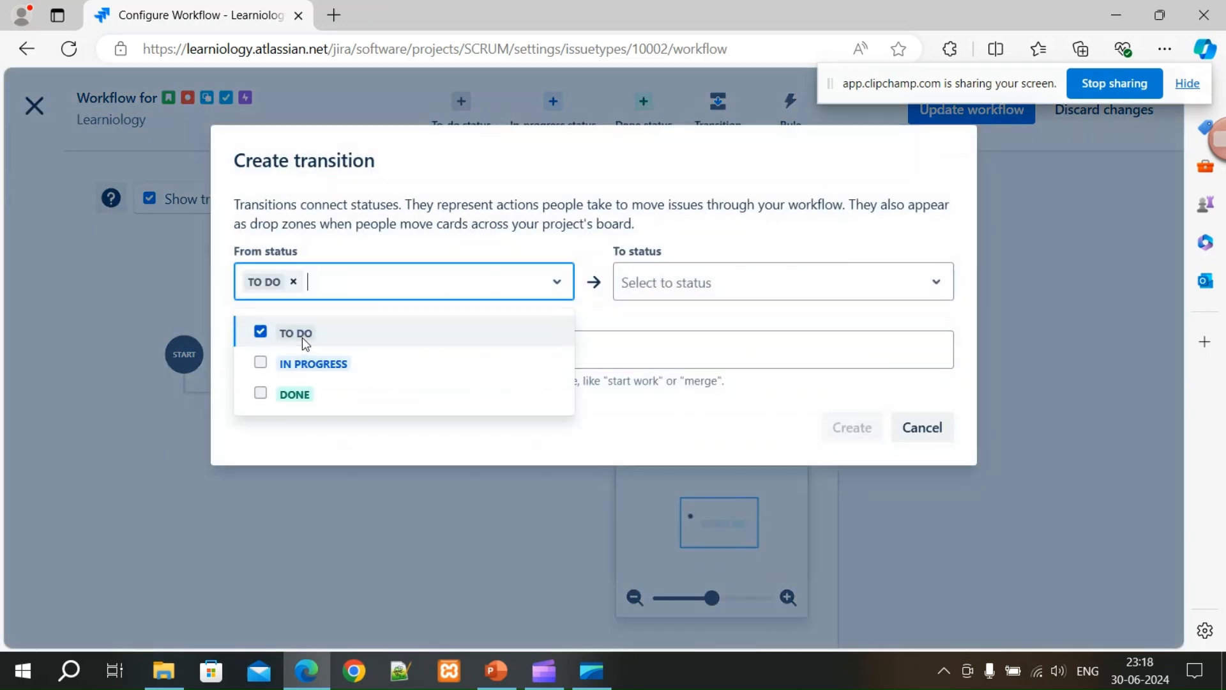
left_click(660, 290)
left_click(635, 364)
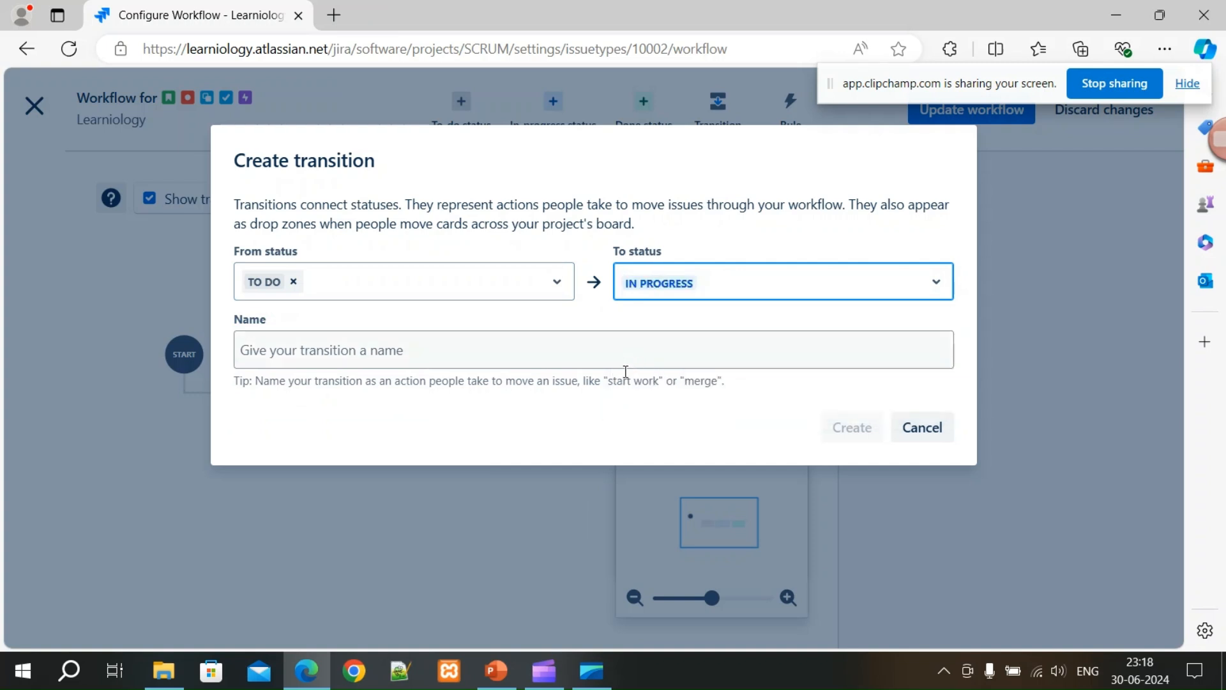
left_click(468, 356)
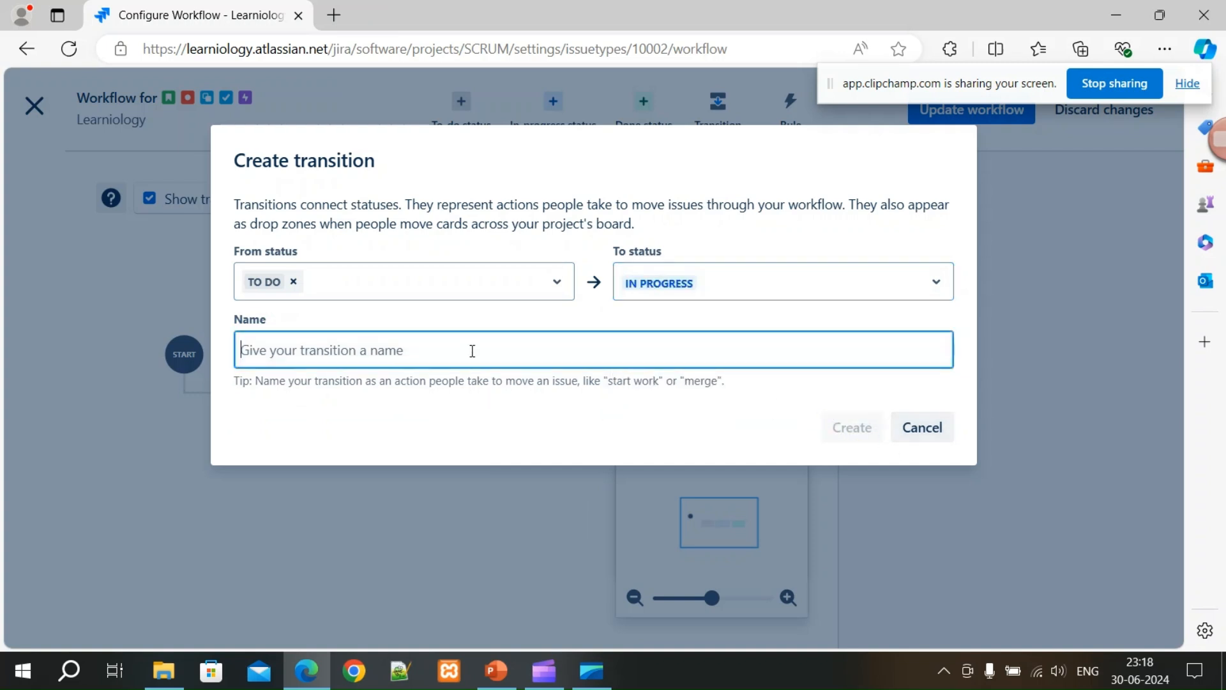
type("W1")
left_click(843, 429)
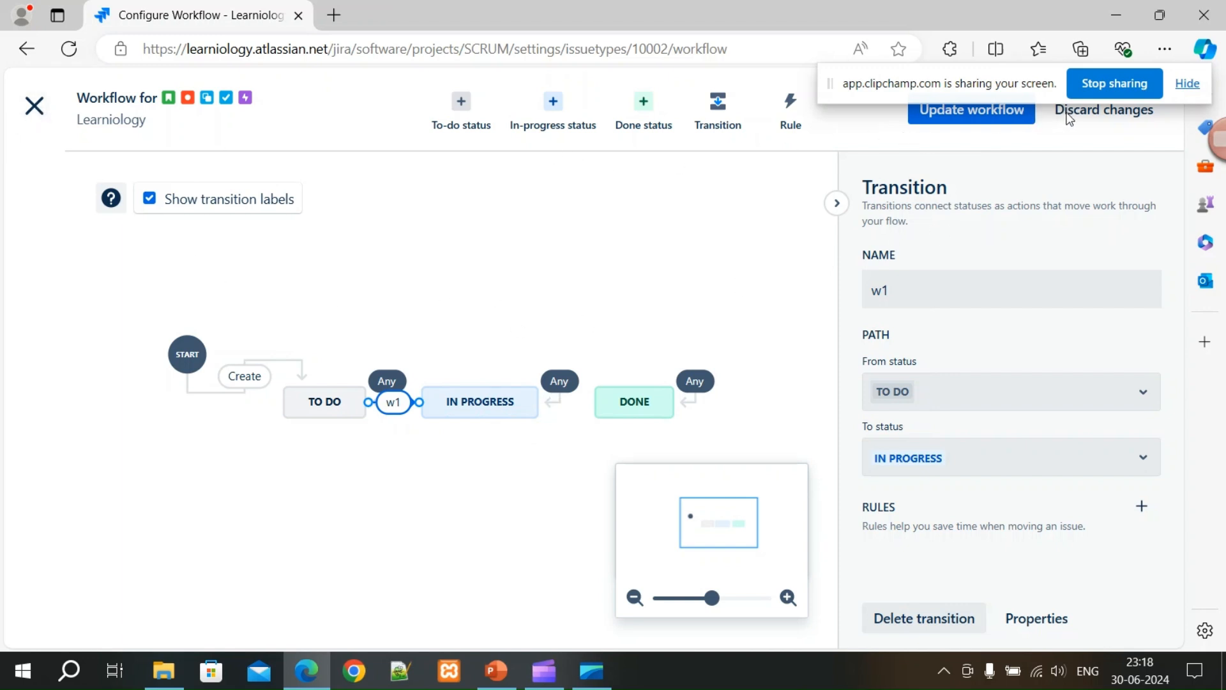
left_click_drag(987, 84, 617, 194)
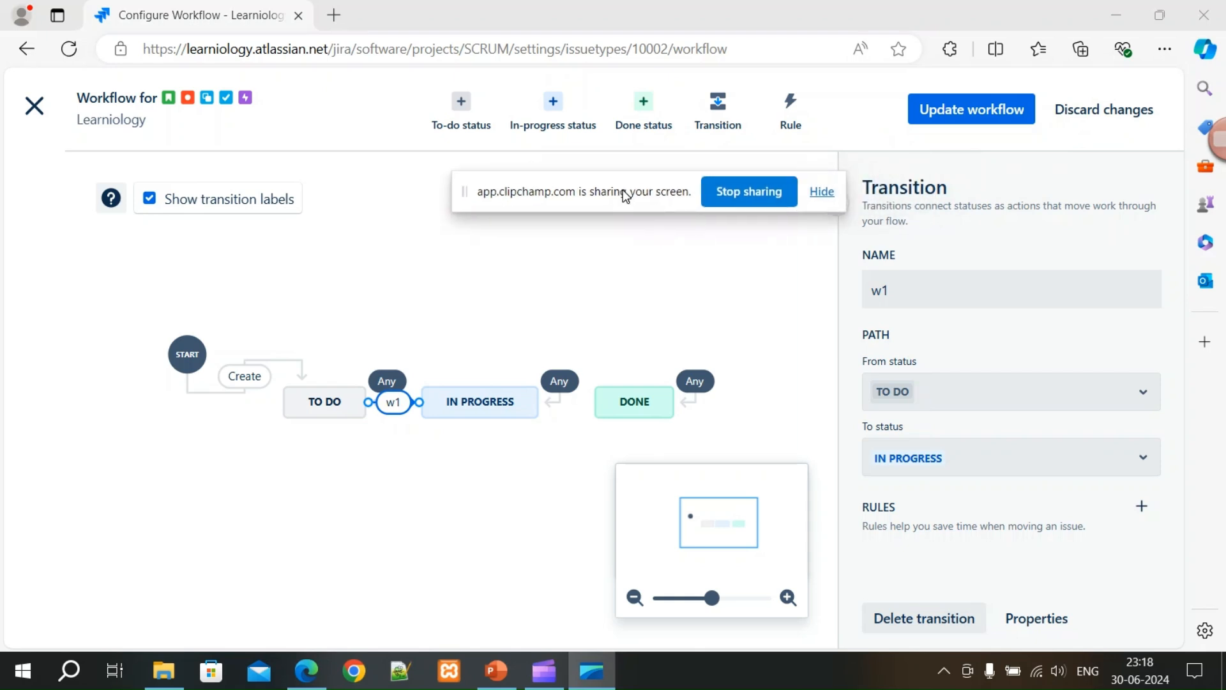
Update the workflow and save it for Task, Bug, Story, Epic and Subtask.
left_click(969, 117)
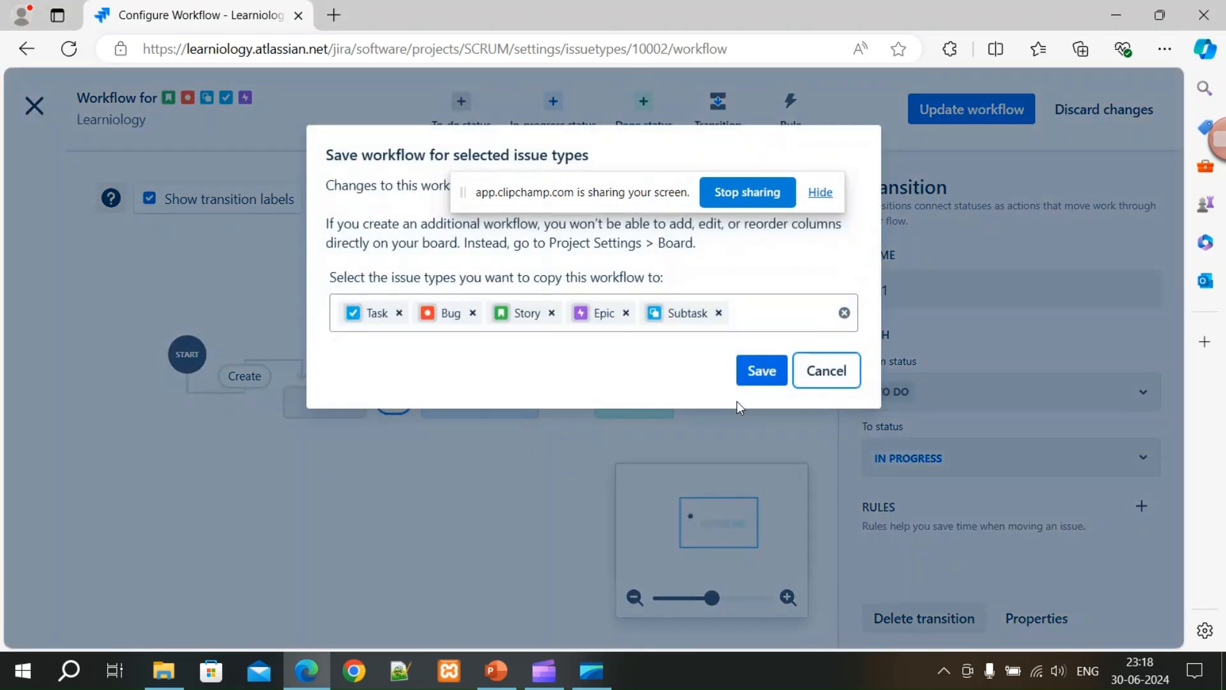
left_click_drag(602, 192, 605, 37)
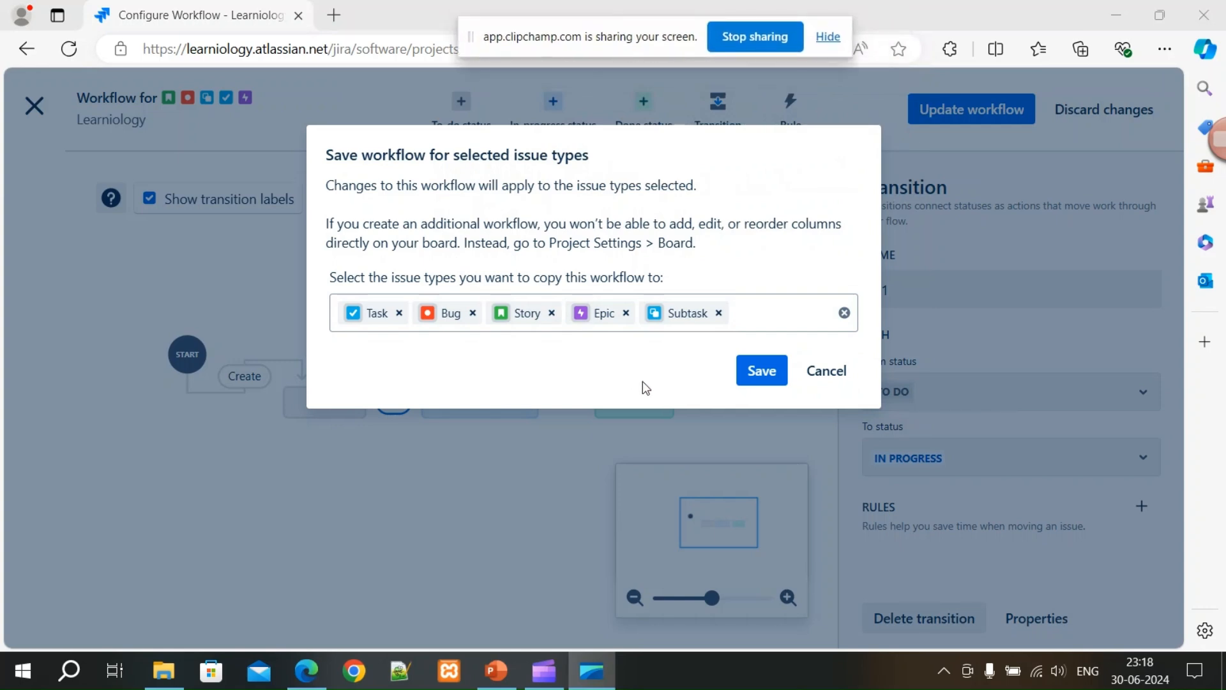
left_click(768, 378)
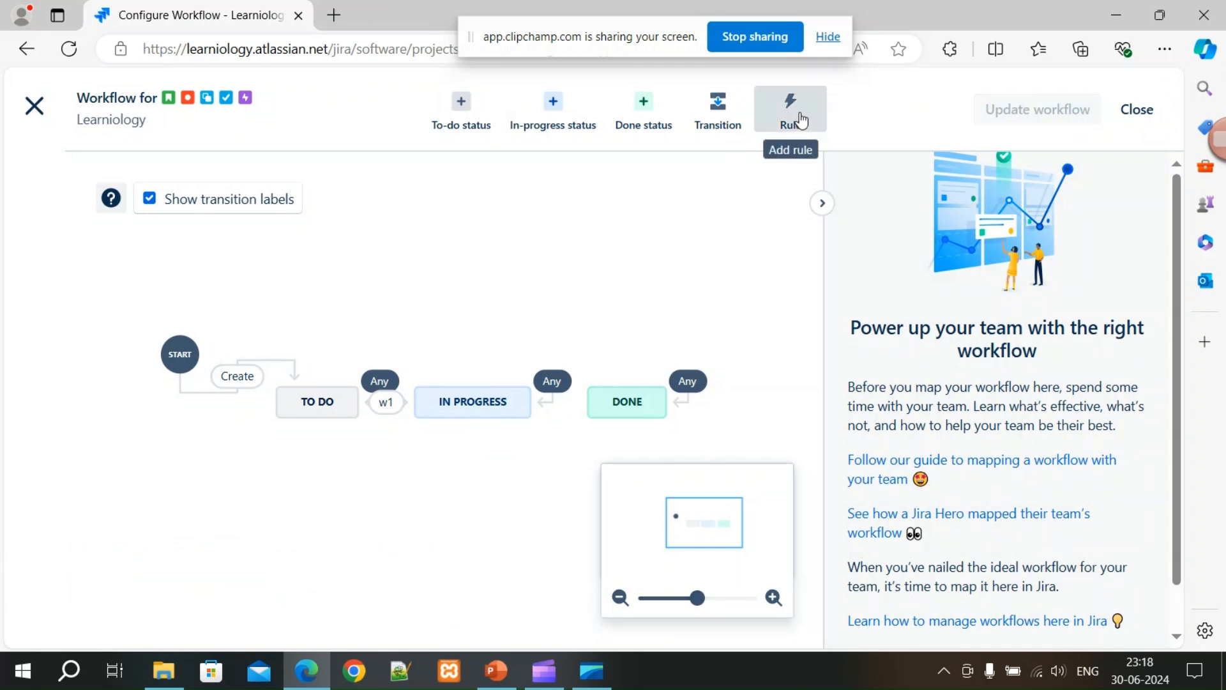
Open the Add a to-do status dialog, view existing statuses, and cancel without adding.
left_click(469, 119)
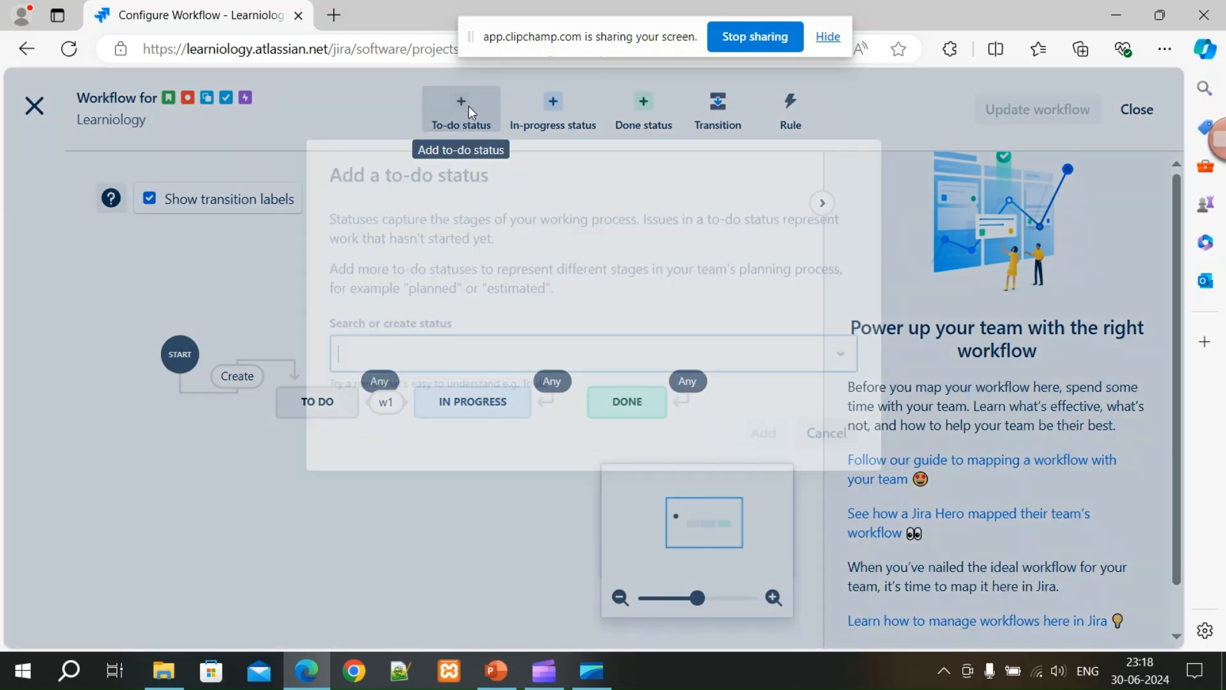
left_click(838, 342)
left_click(838, 342)
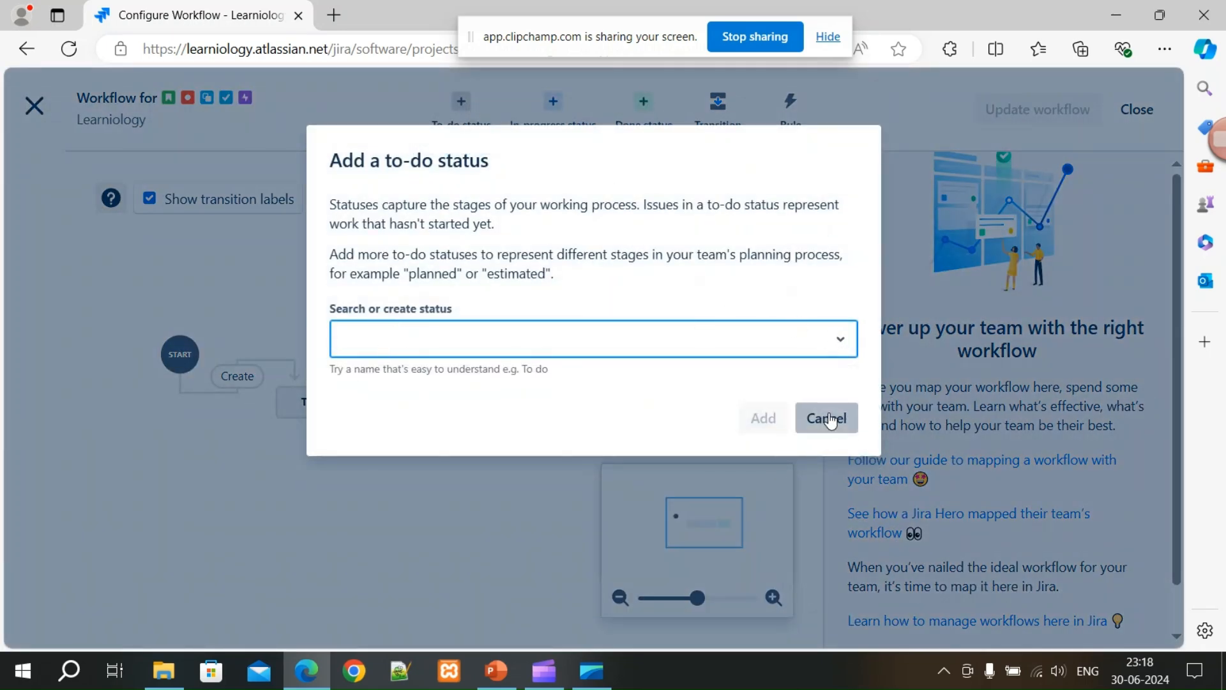
left_click(823, 418)
Browse the workflow rule types and select 'Restrict to when an issue has been through a specific status'.
left_click(782, 118)
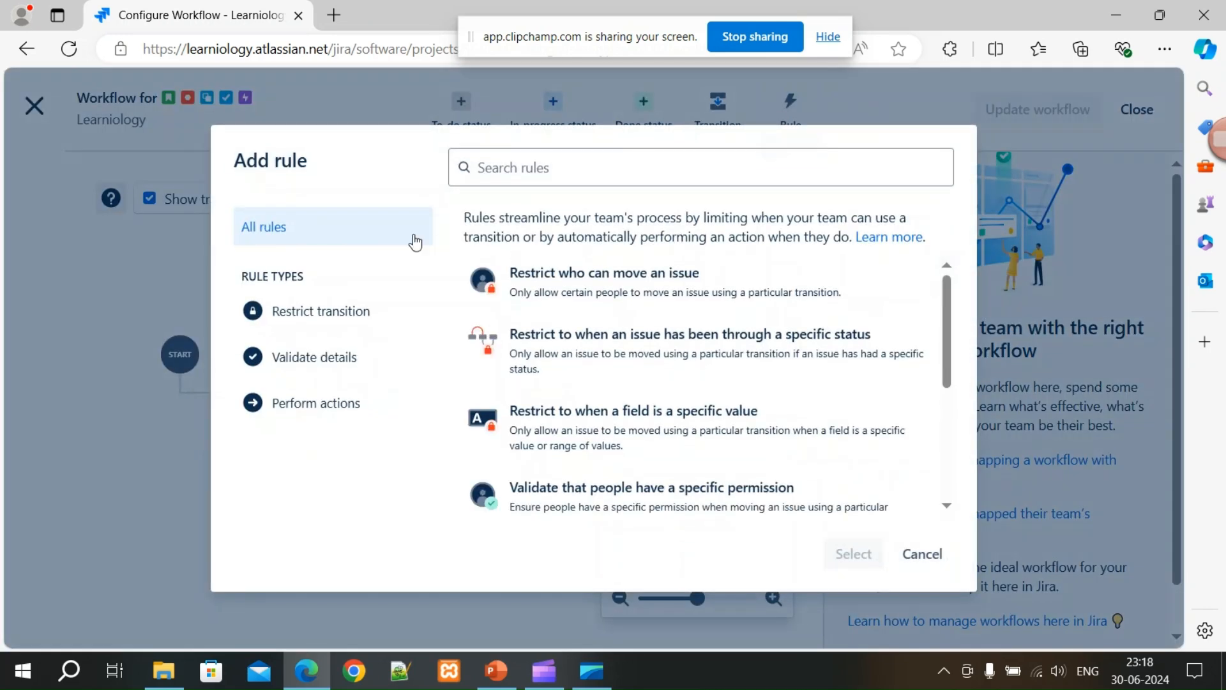
left_click(566, 298)
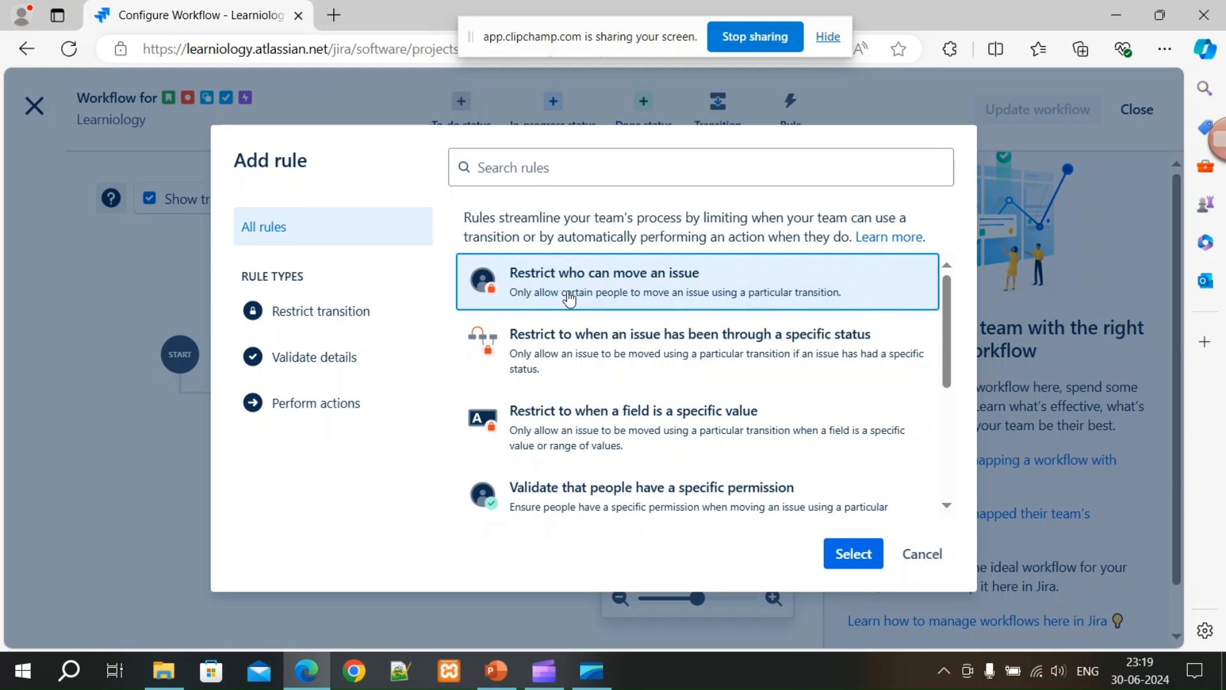
left_click(586, 340)
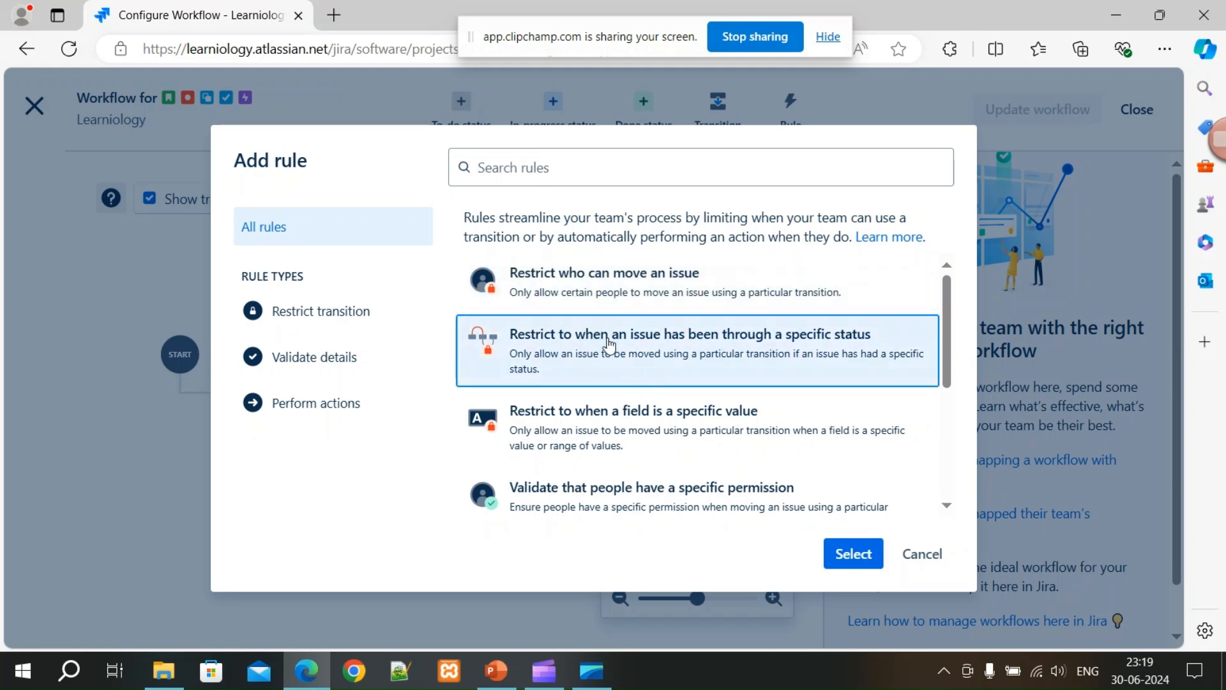
left_click(584, 437)
scroll(584, 431, "down", 3)
left_click(597, 320)
left_click(581, 394)
left_click(594, 447)
scroll(632, 480, "down", 1)
left_click(592, 484)
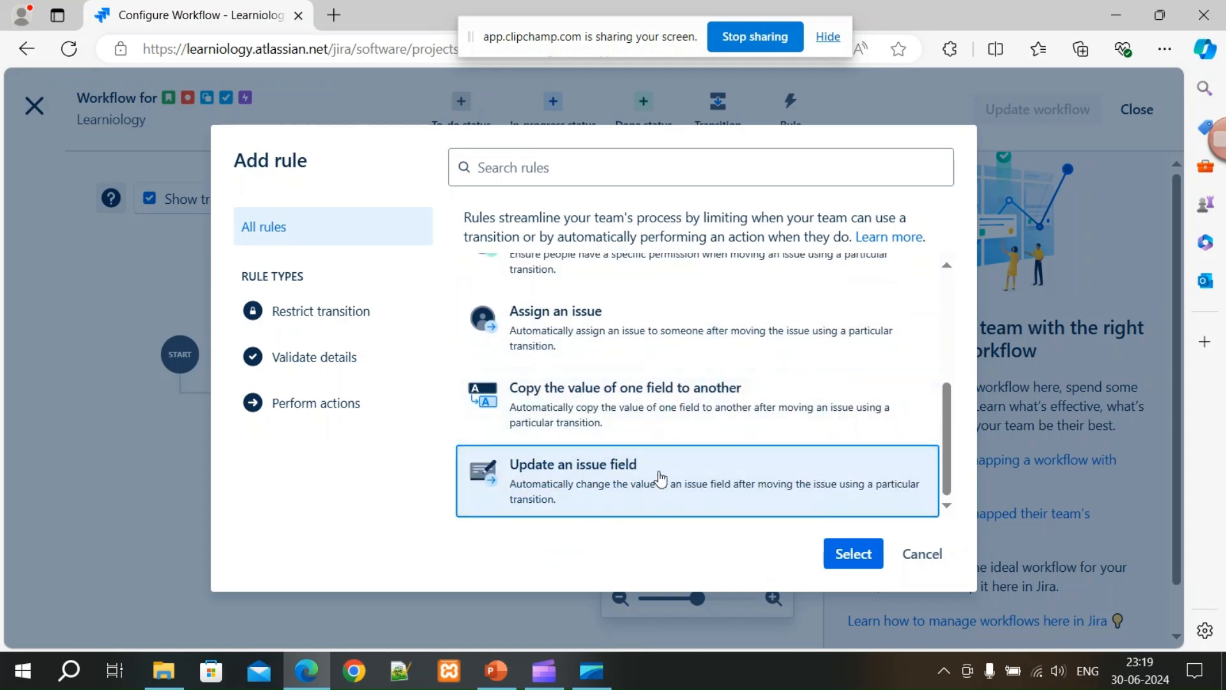
scroll(652, 450, "up", 3)
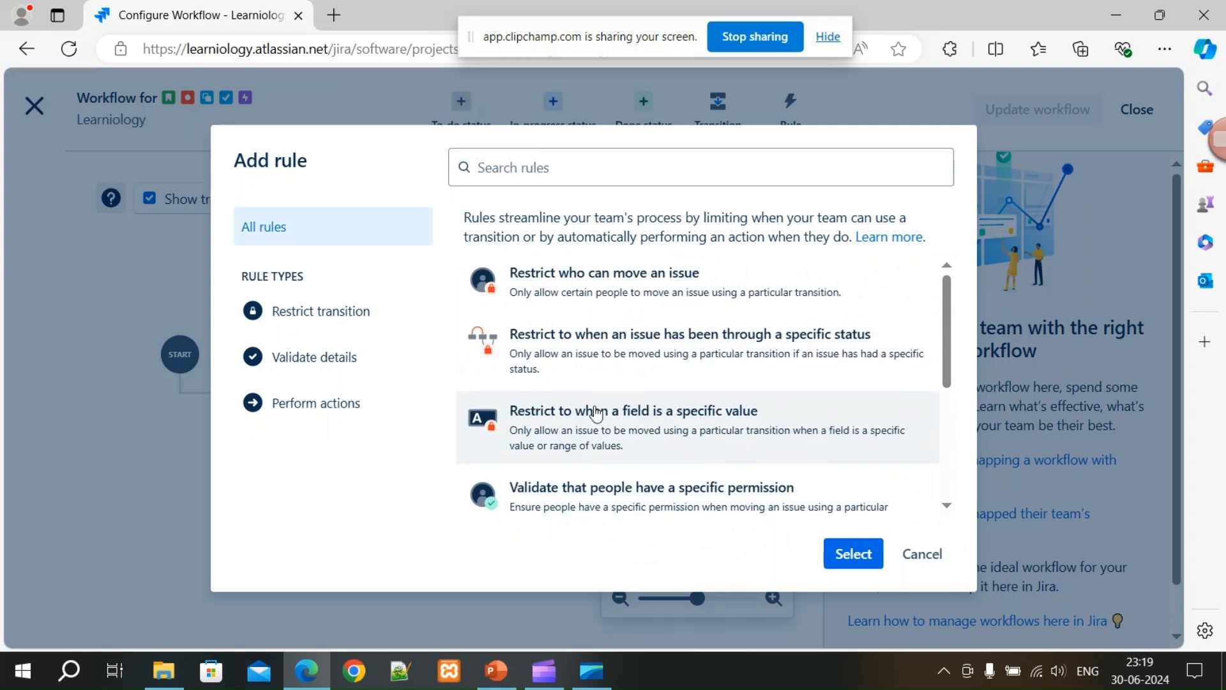
left_click(581, 289)
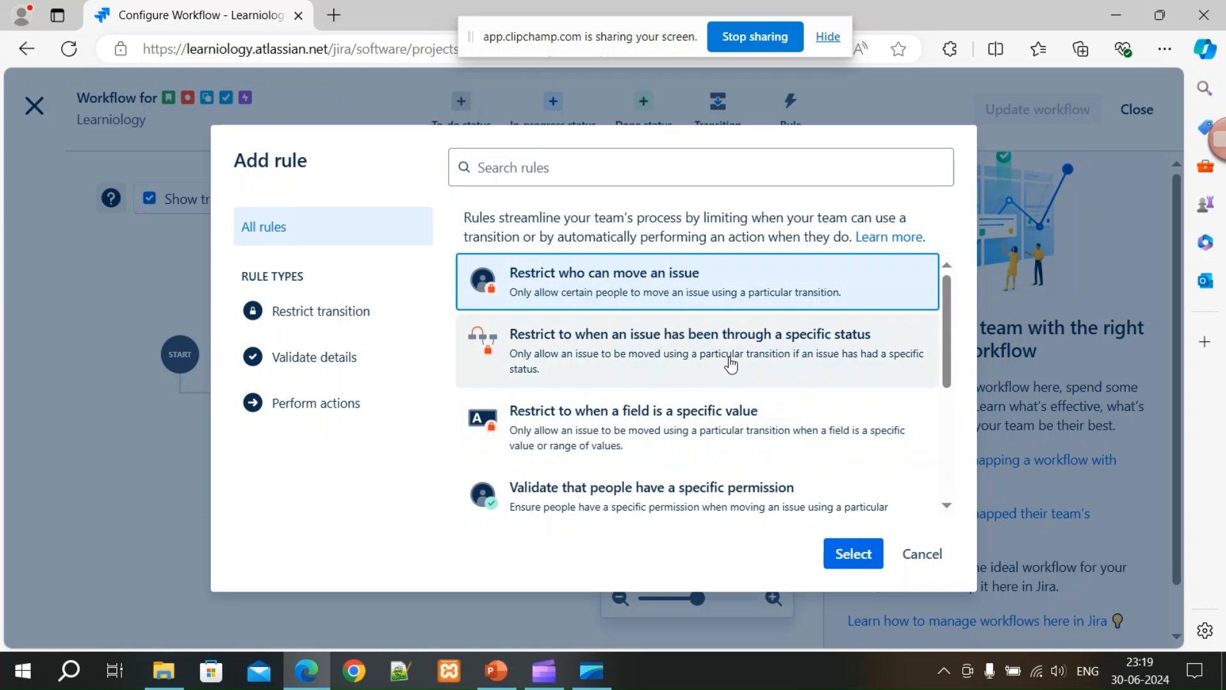
left_click(733, 372)
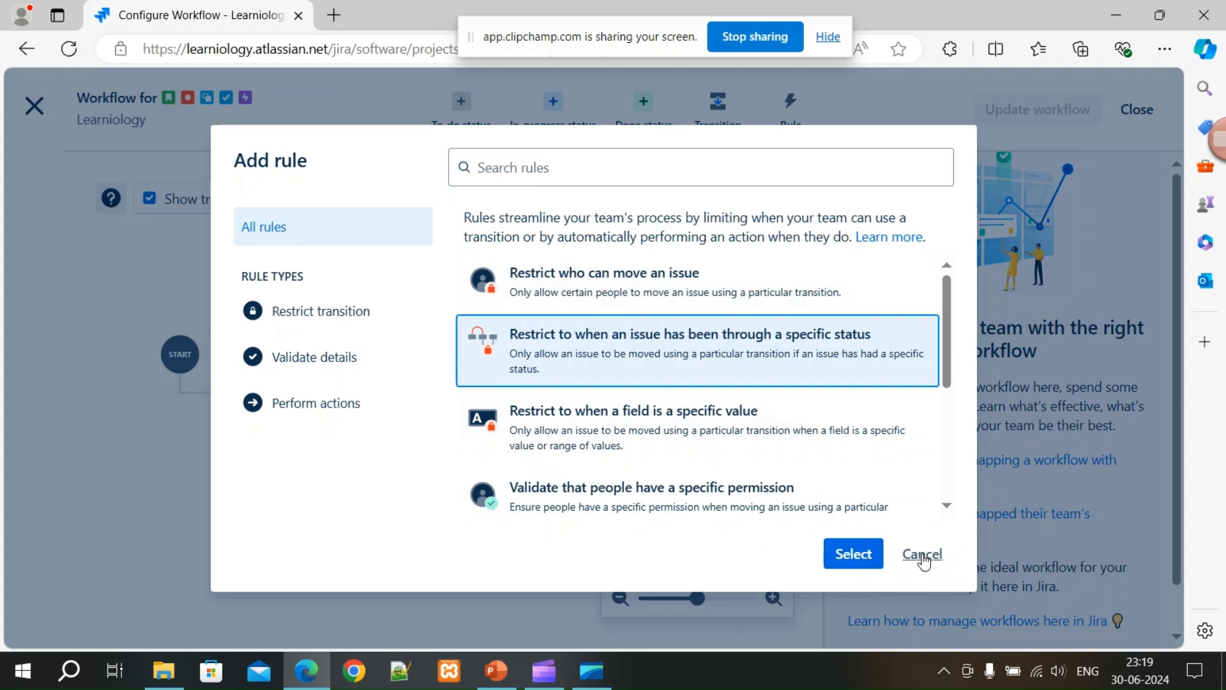
Close the rule list and abandon a second transition without creating it.
left_click(923, 556)
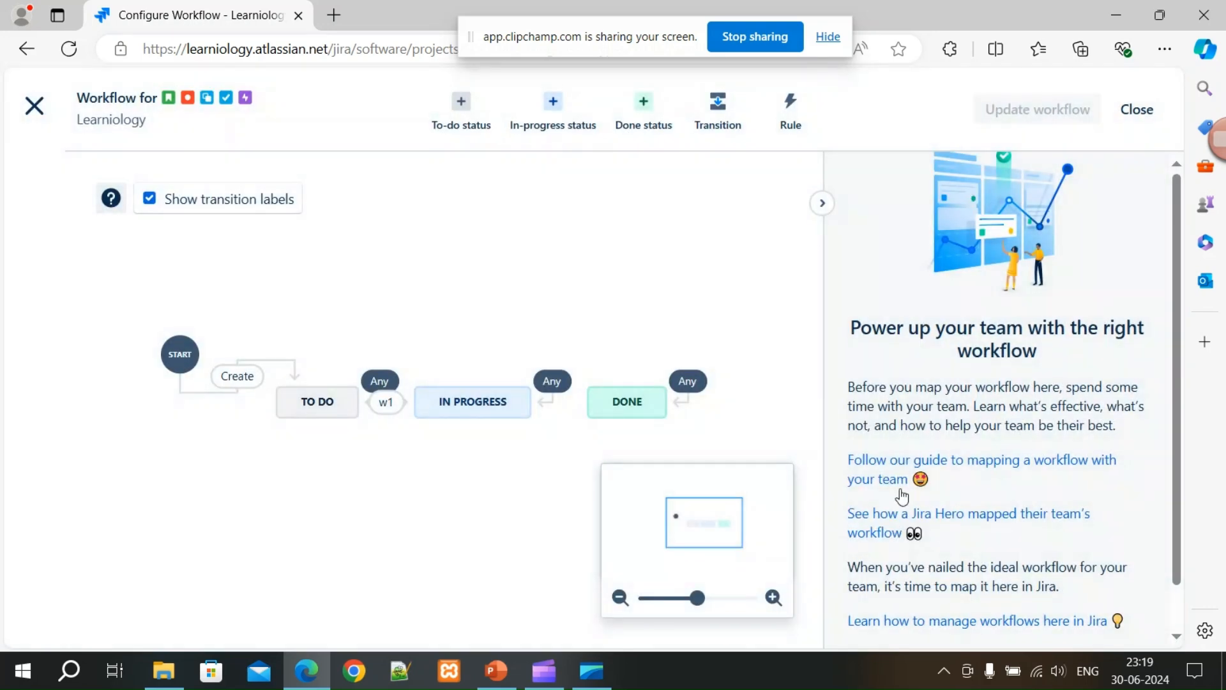
left_click(725, 110)
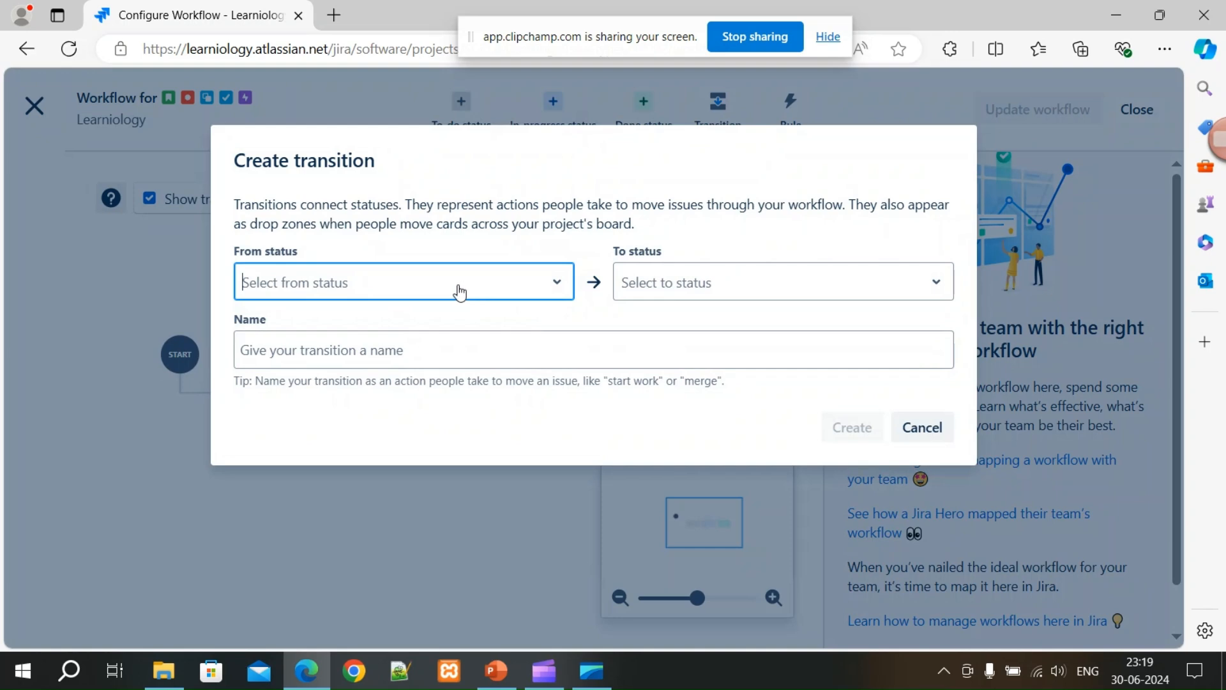
left_click(528, 291)
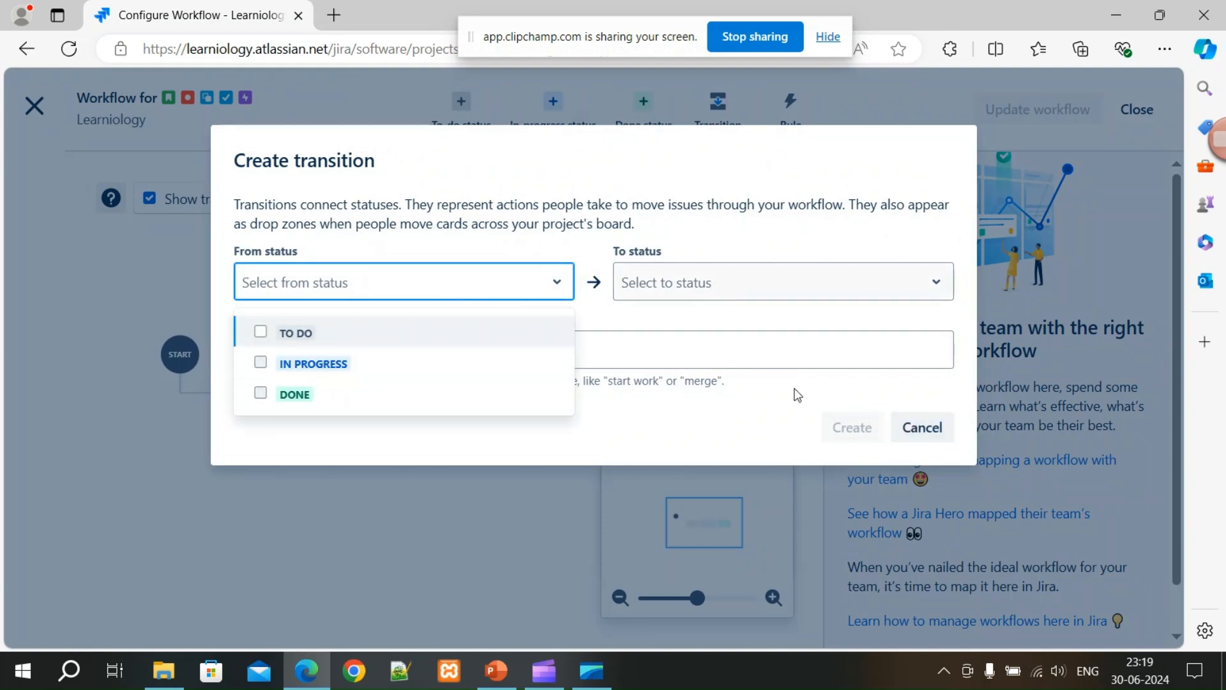
left_click(906, 427)
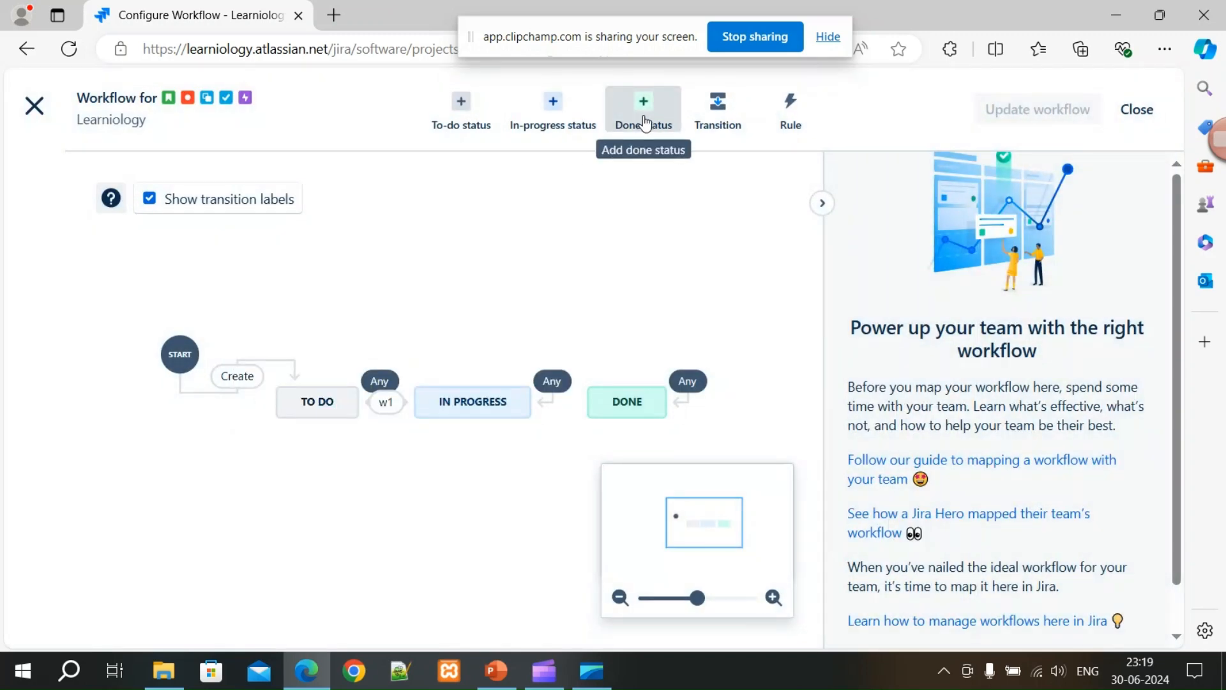
Cancel the Add a done status dialog, then uncheck Show transition labels on the diagram.
left_click(636, 131)
left_click(524, 341)
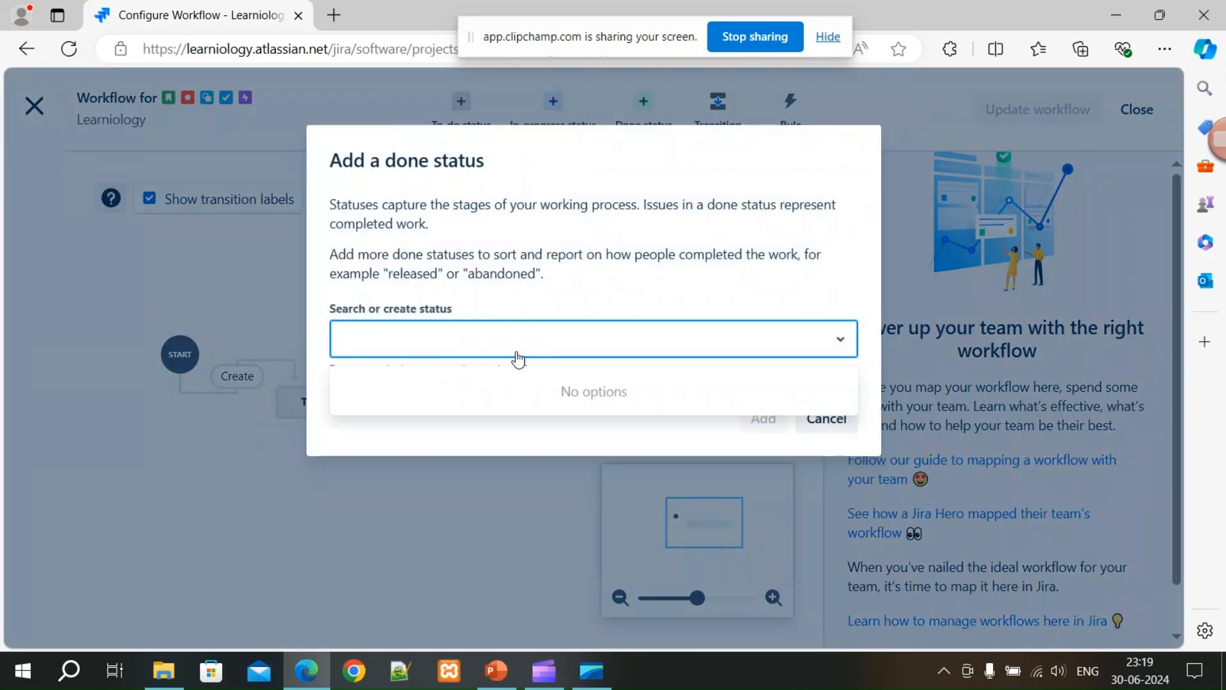
left_click(495, 346)
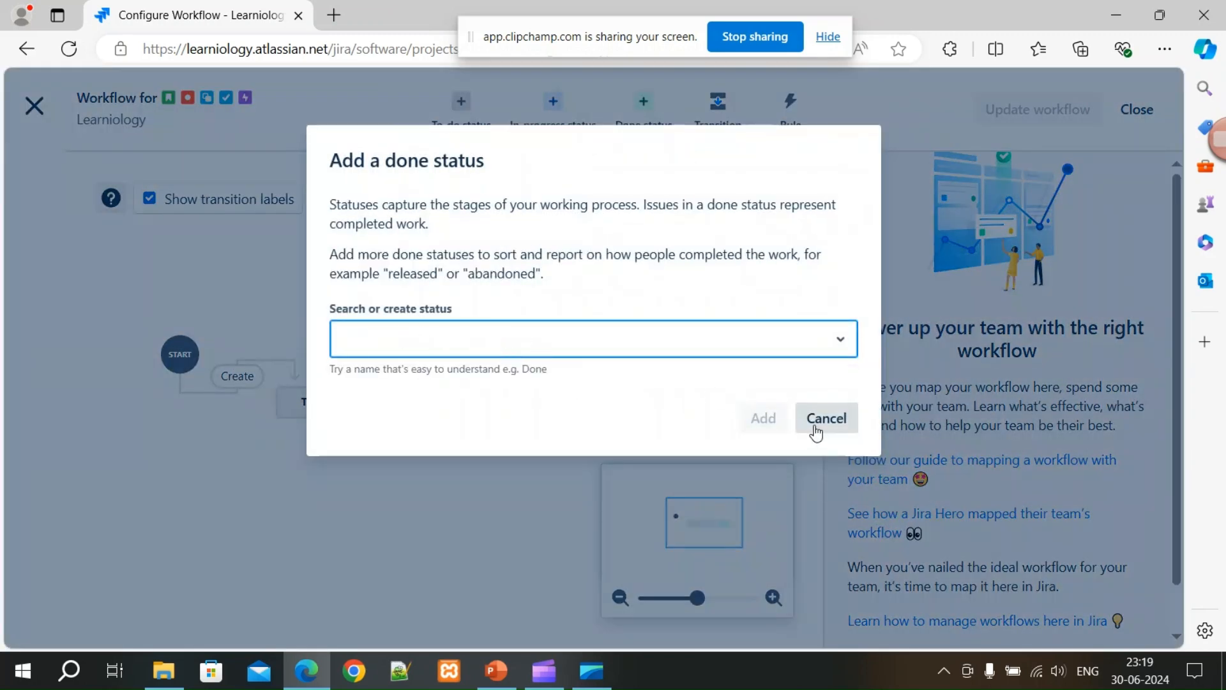
left_click(799, 409)
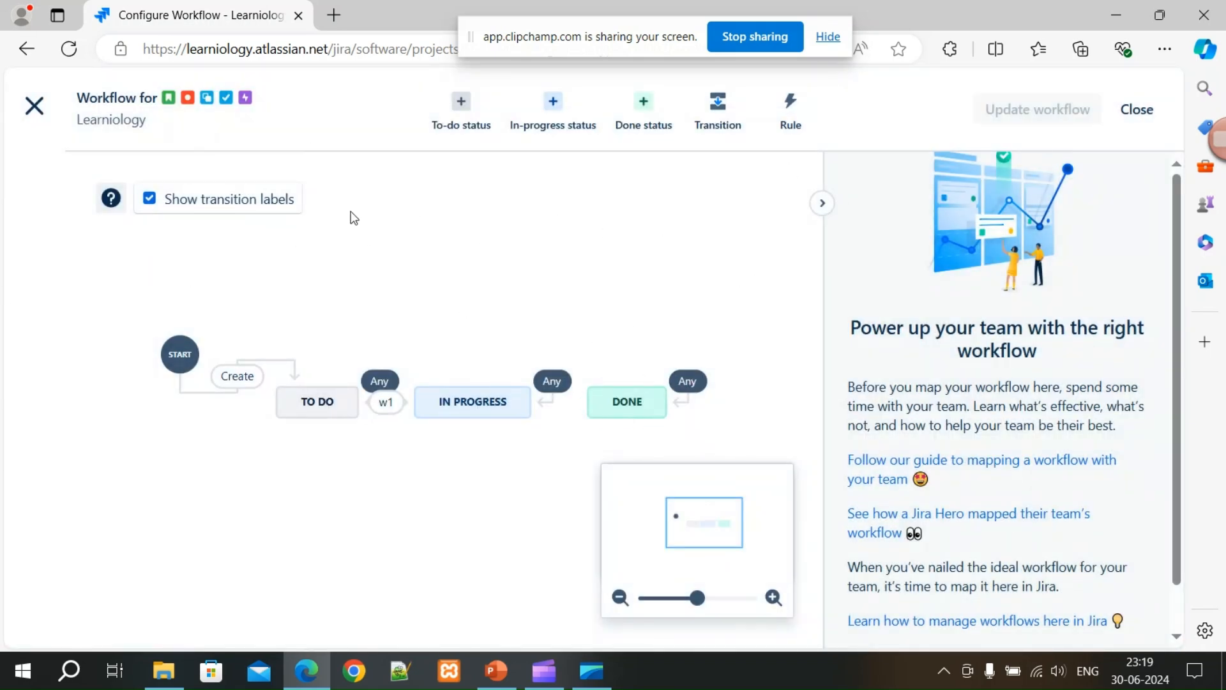
left_click(233, 200)
Leave the workflow editor and create an issue type named 'test task type'.
left_click(1137, 113)
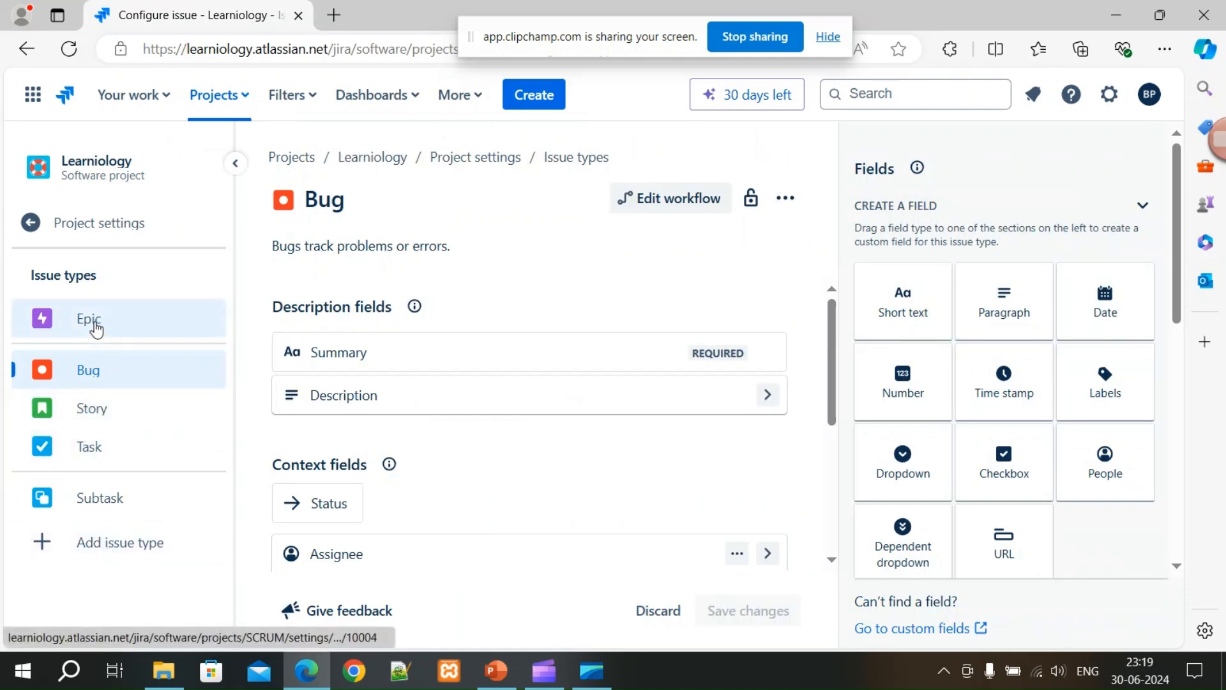
left_click(95, 548)
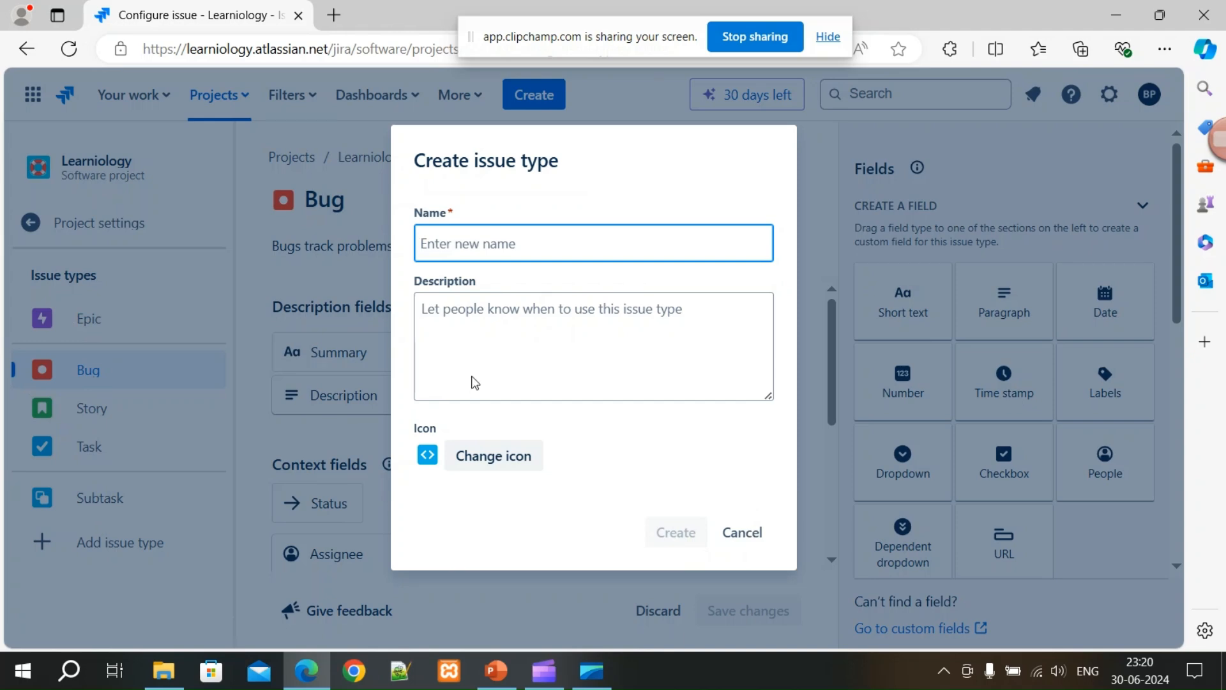
left_click(518, 242)
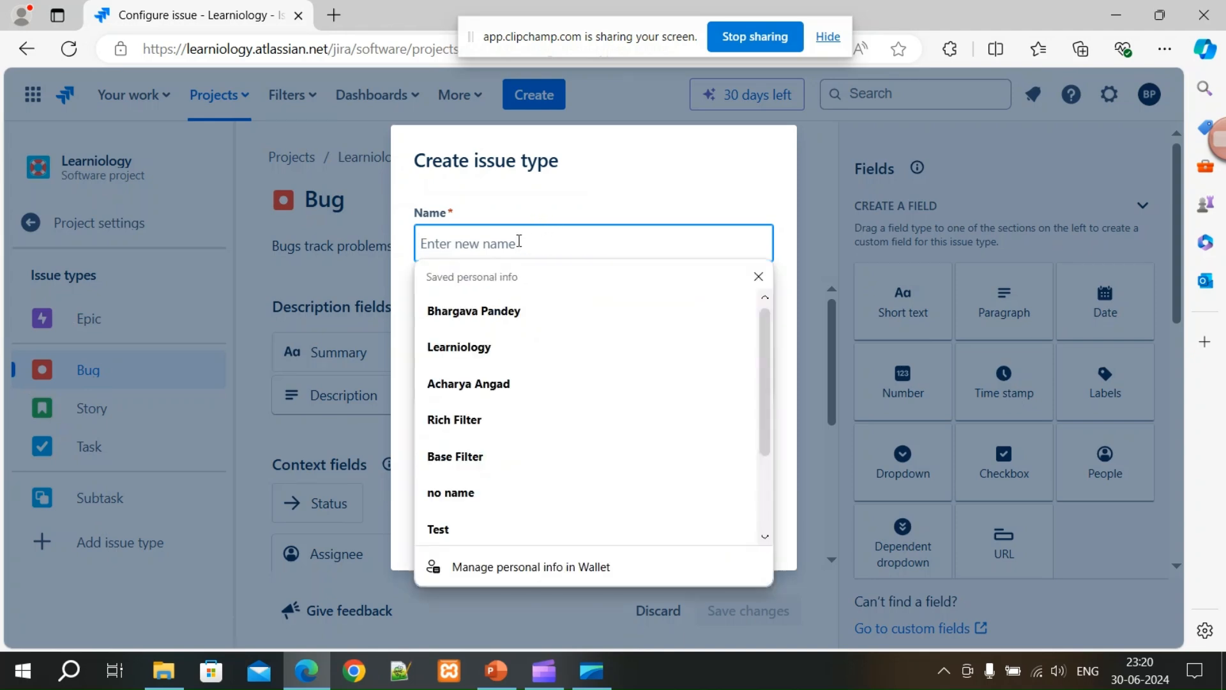
type("test")
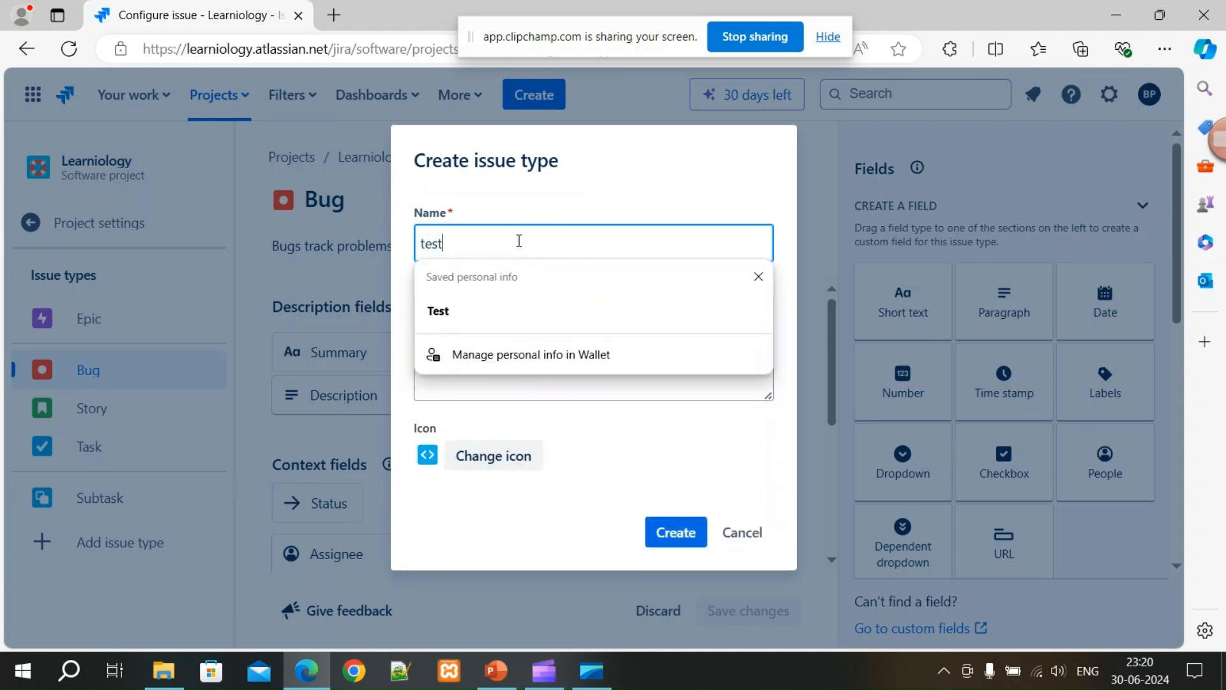
type(" task type")
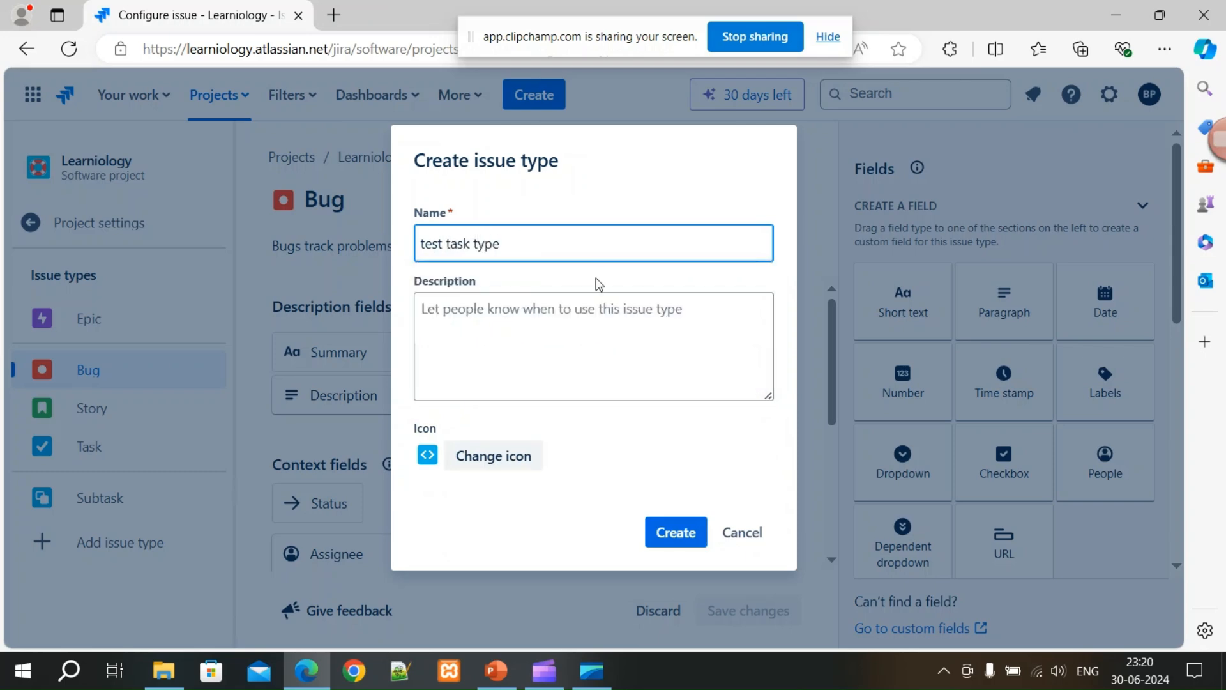
left_click(517, 316)
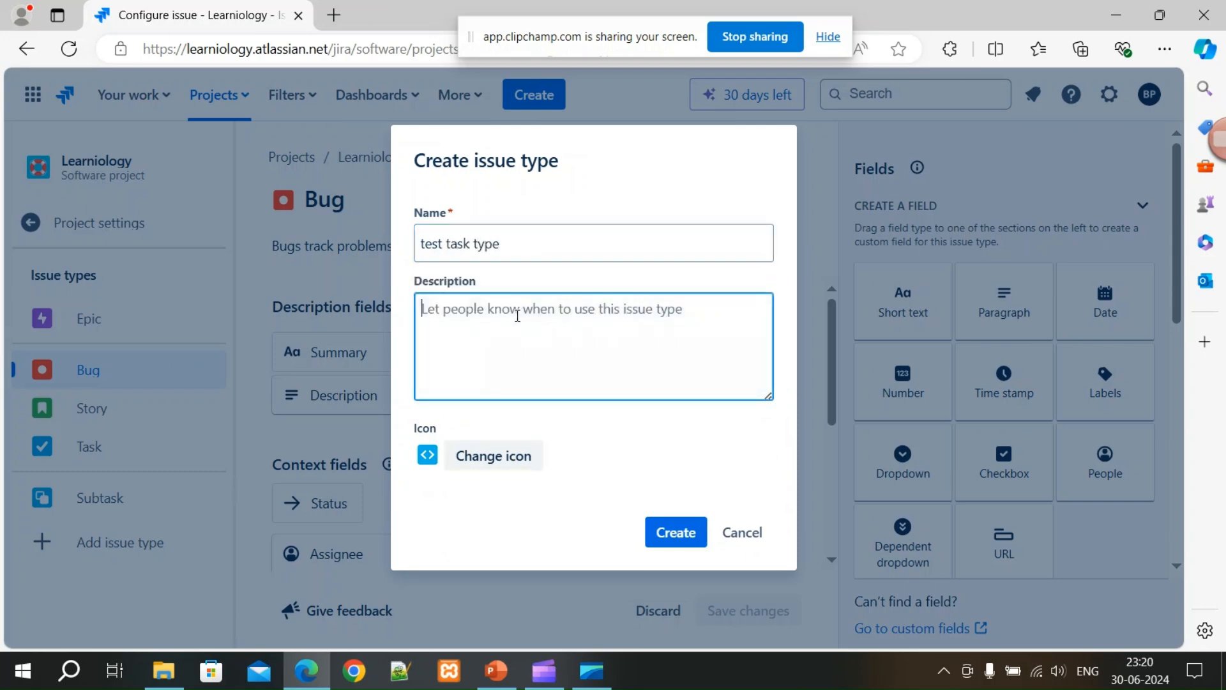
left_click(676, 536)
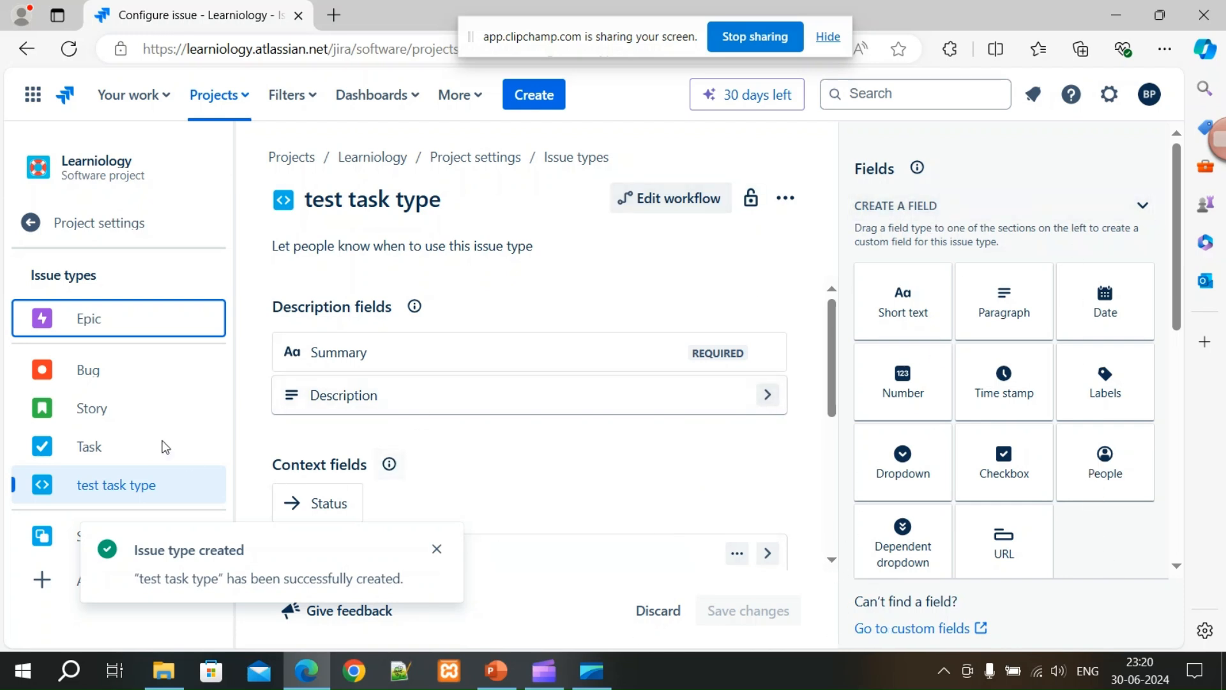
Open the Epic issue type and drag a Paragraph field into its layout.
left_click(102, 331)
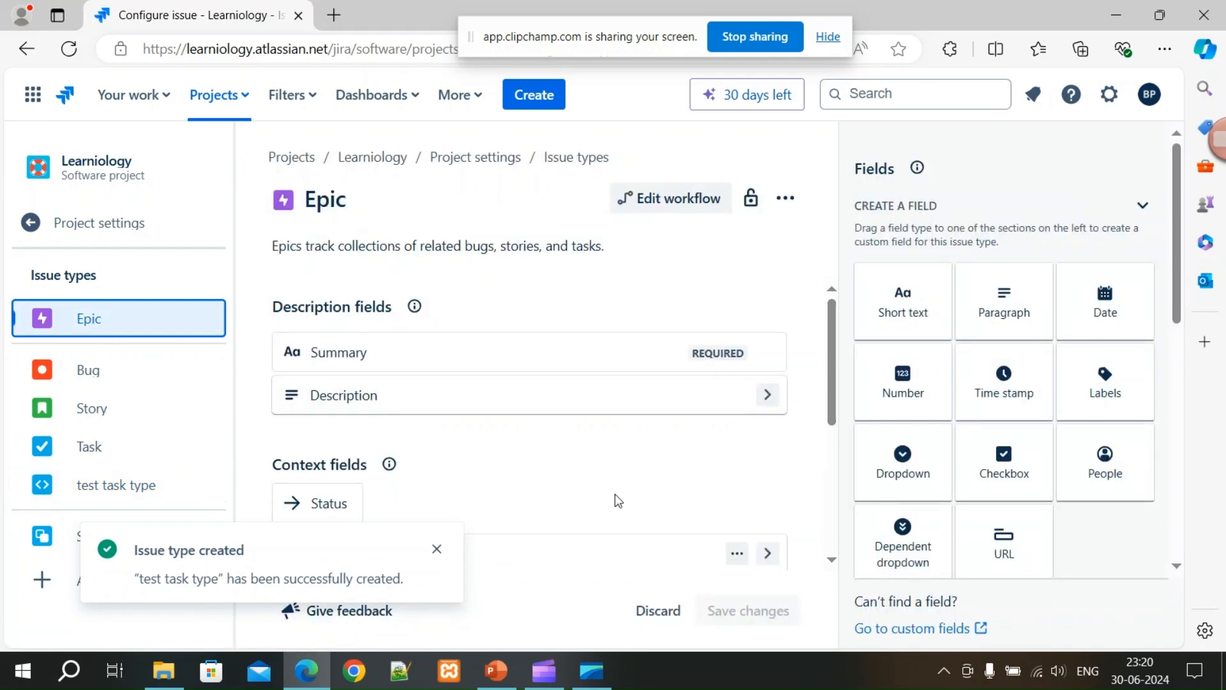
scroll(546, 509, "down", 5)
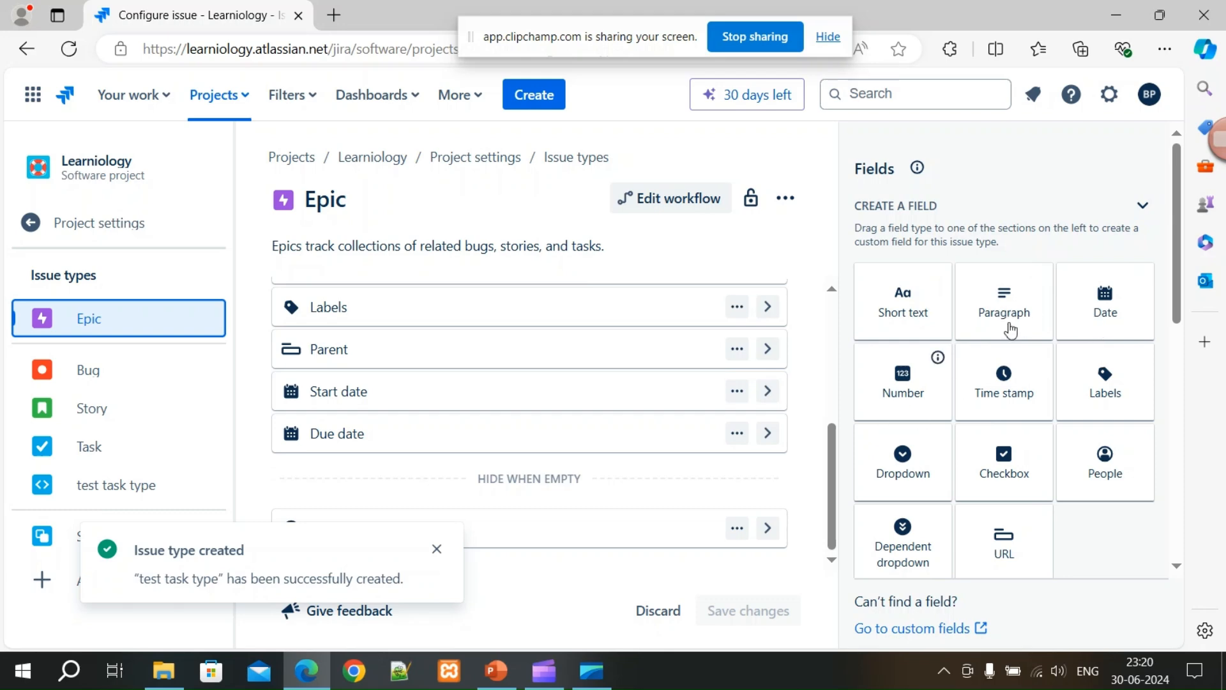
left_click_drag(1011, 311, 627, 454)
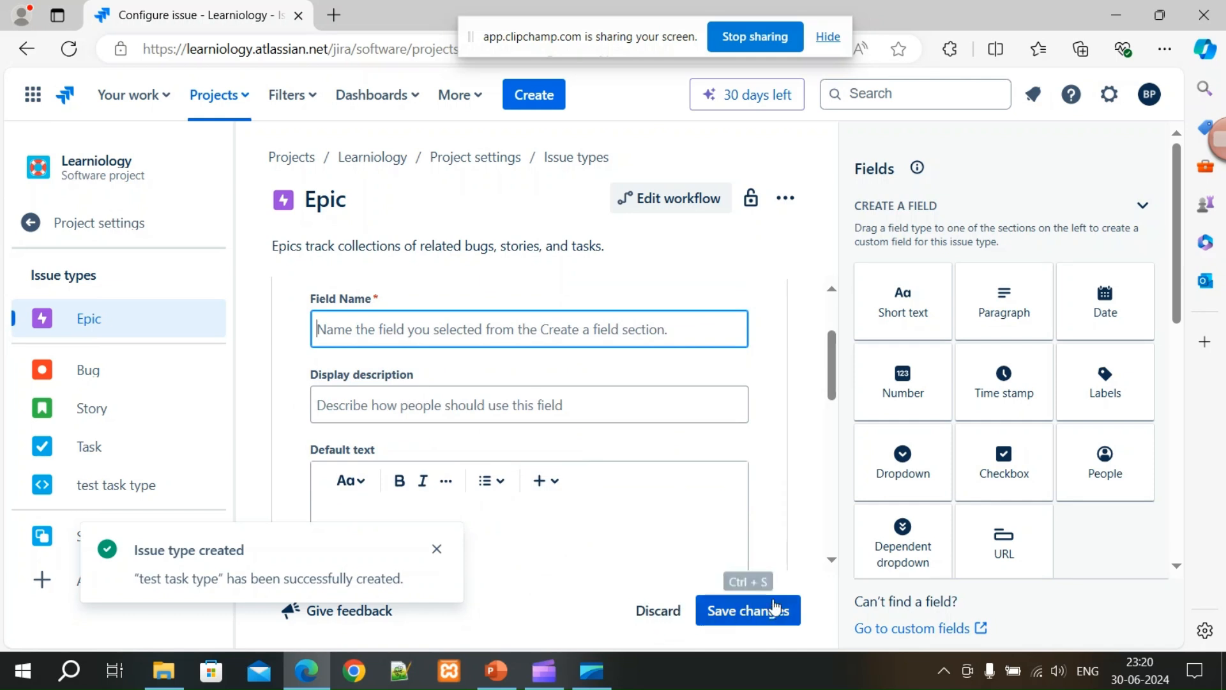
scroll(527, 326, "up", 1)
left_click(525, 316)
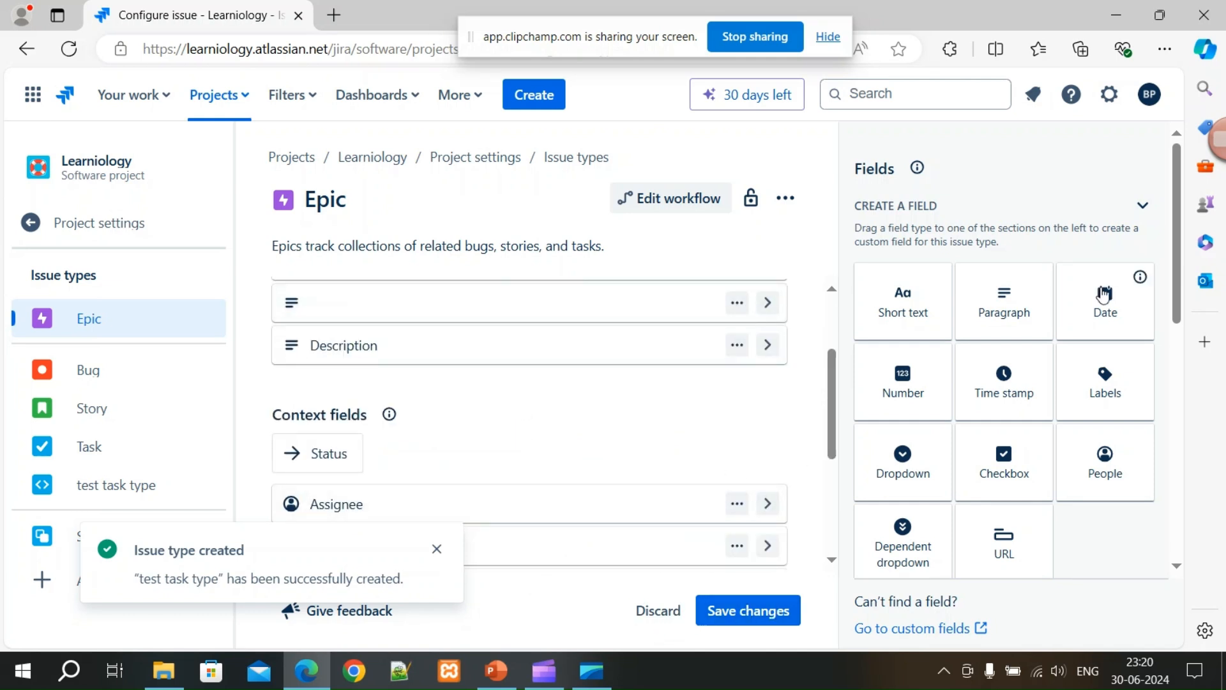
Fill the paragraph field's name and description with 'De', then discard the unsaved Epic changes.
left_click(1009, 309)
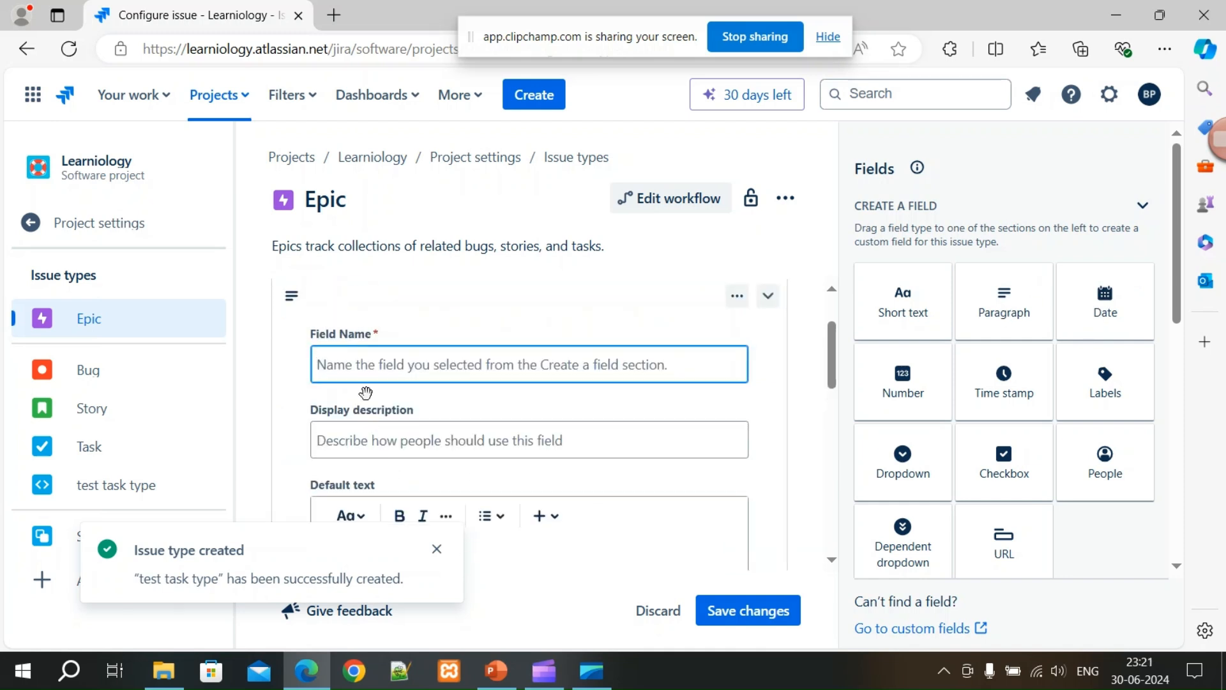
type("Description")
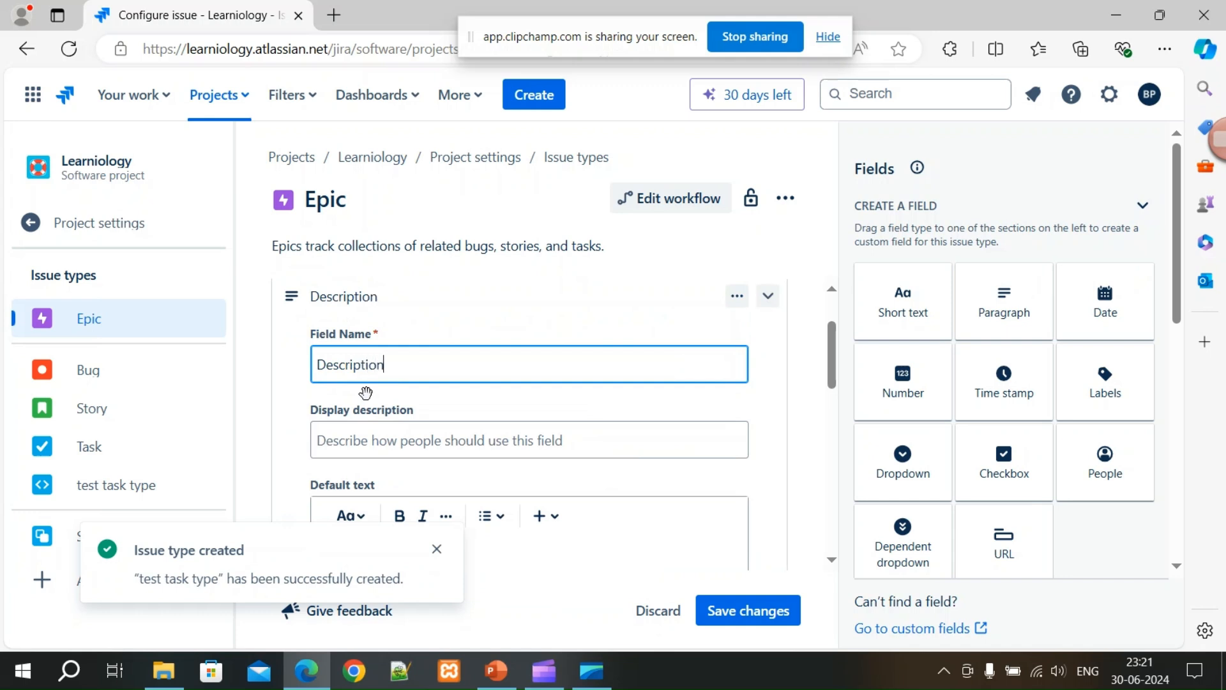
left_click(364, 436)
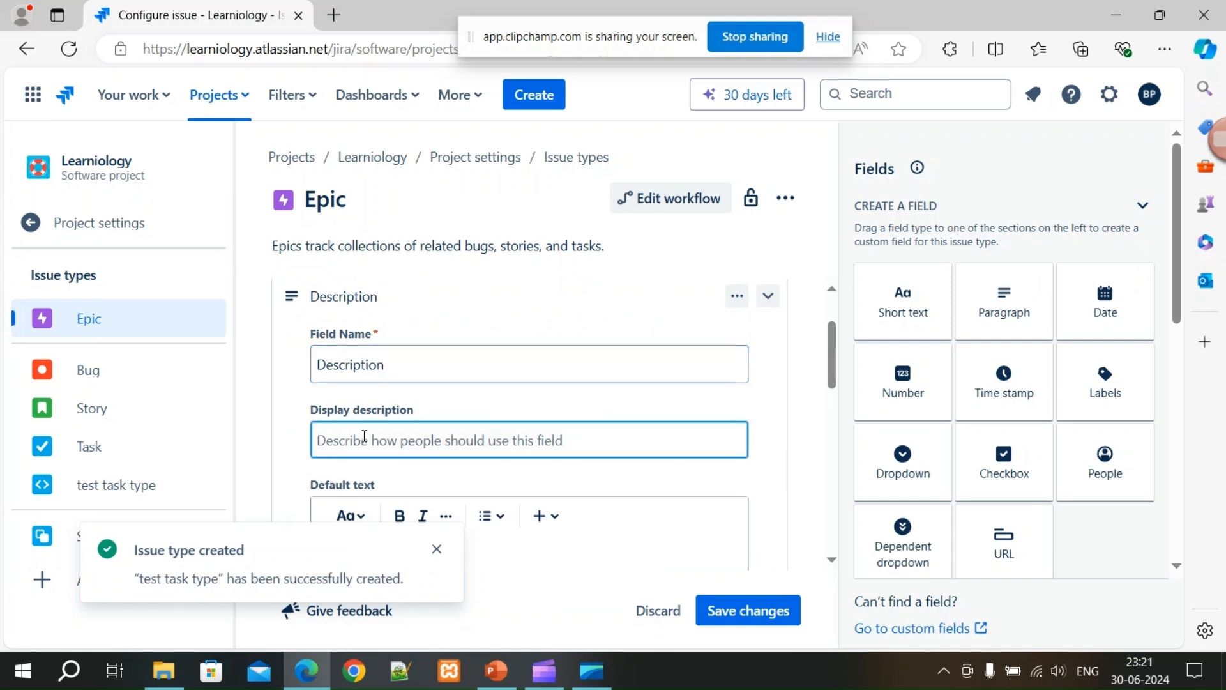
type("Description")
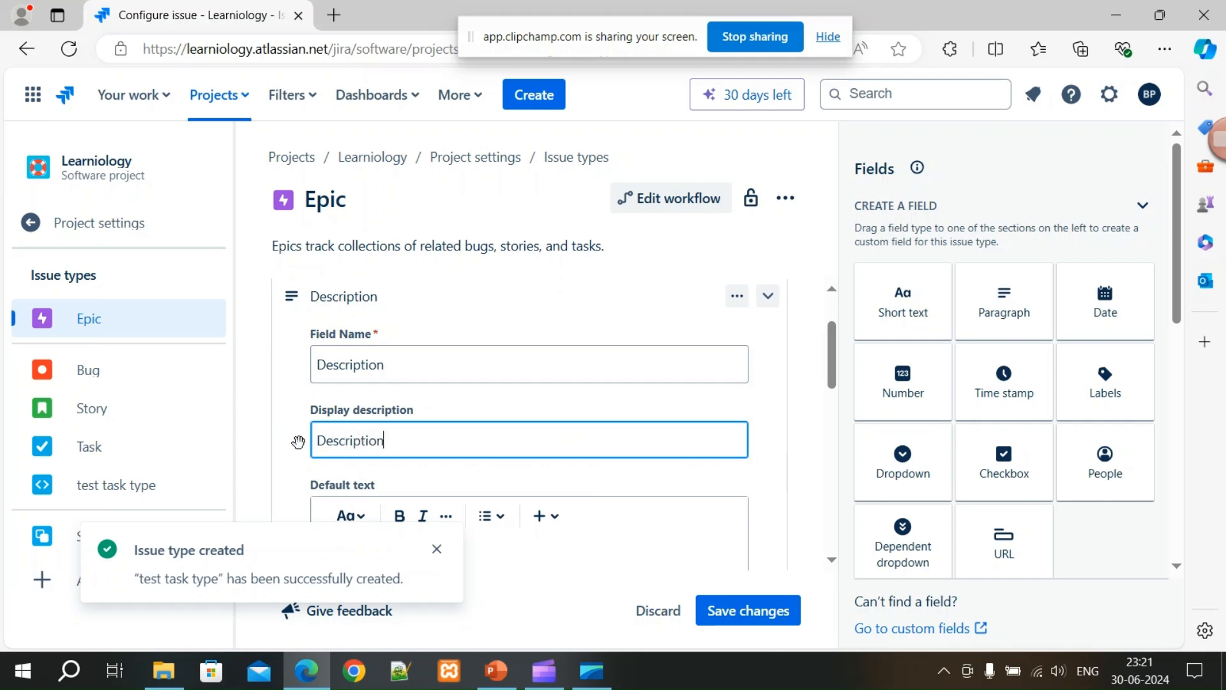
scroll(293, 440, "down", 4)
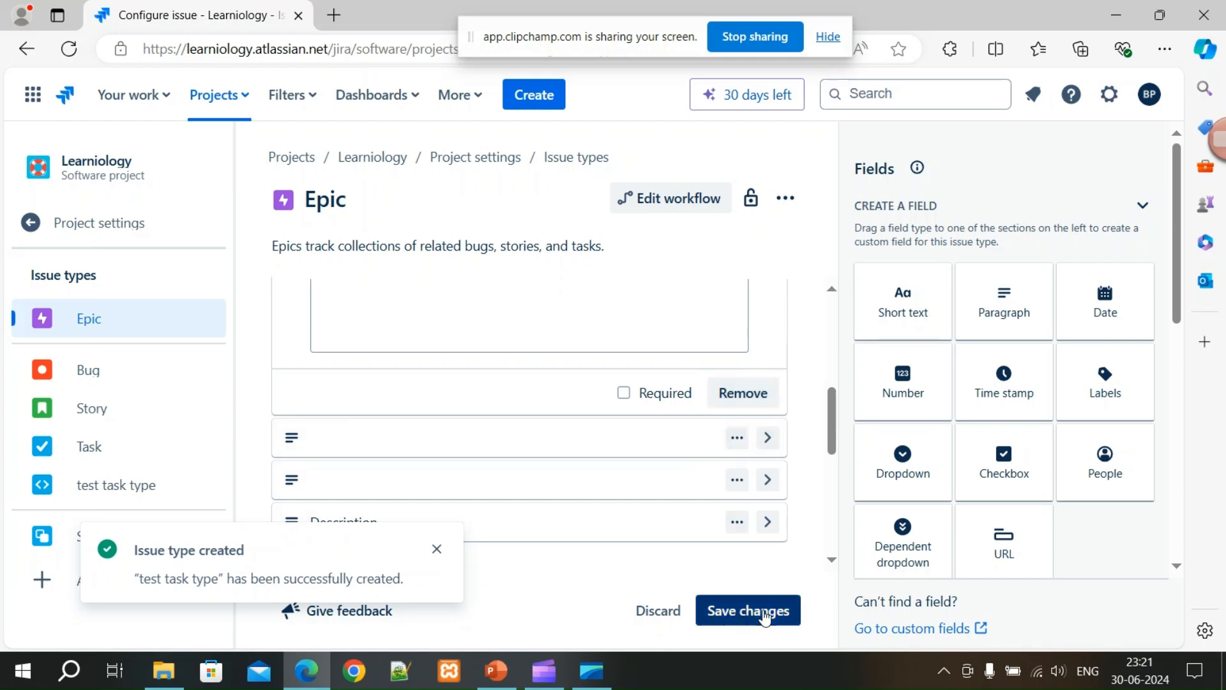
scroll(498, 441, "up", 3)
scroll(498, 425, "down", 1)
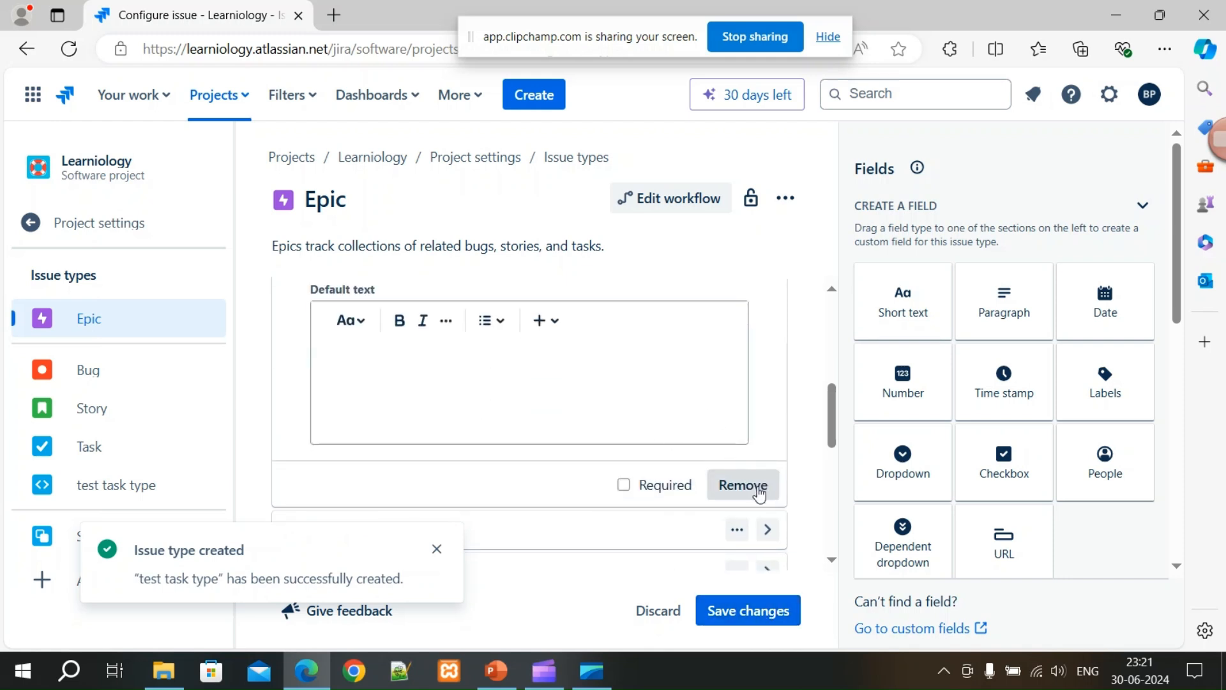
left_click(737, 617)
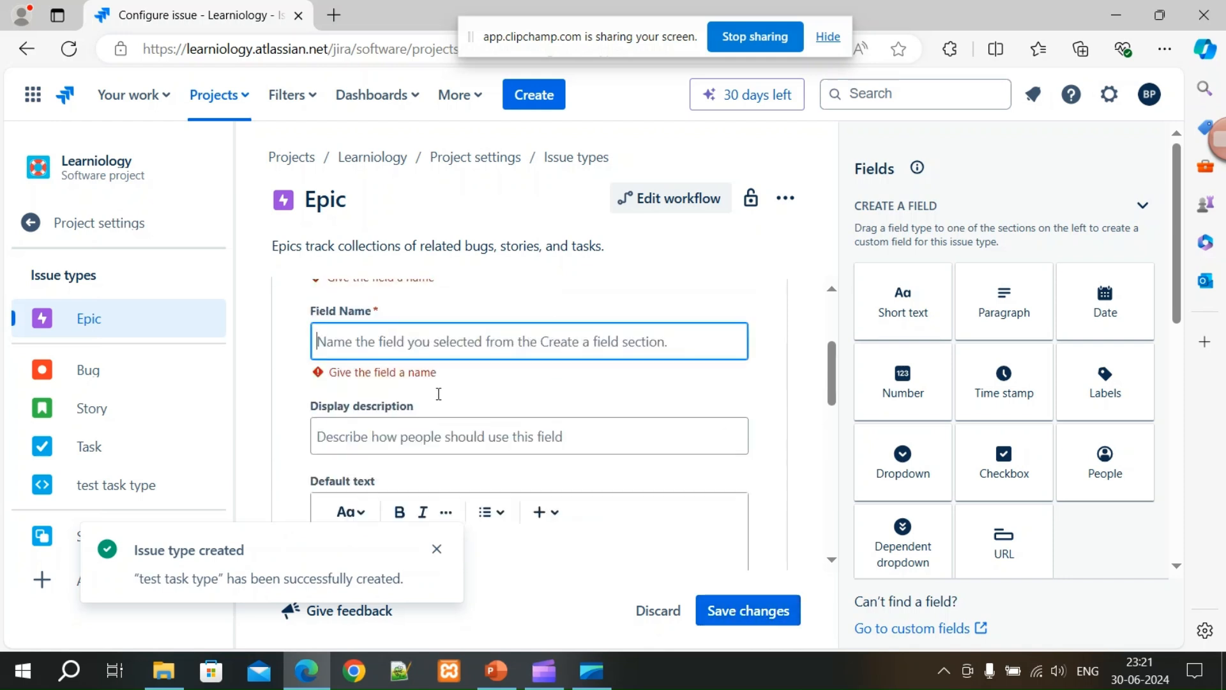
left_click(353, 343)
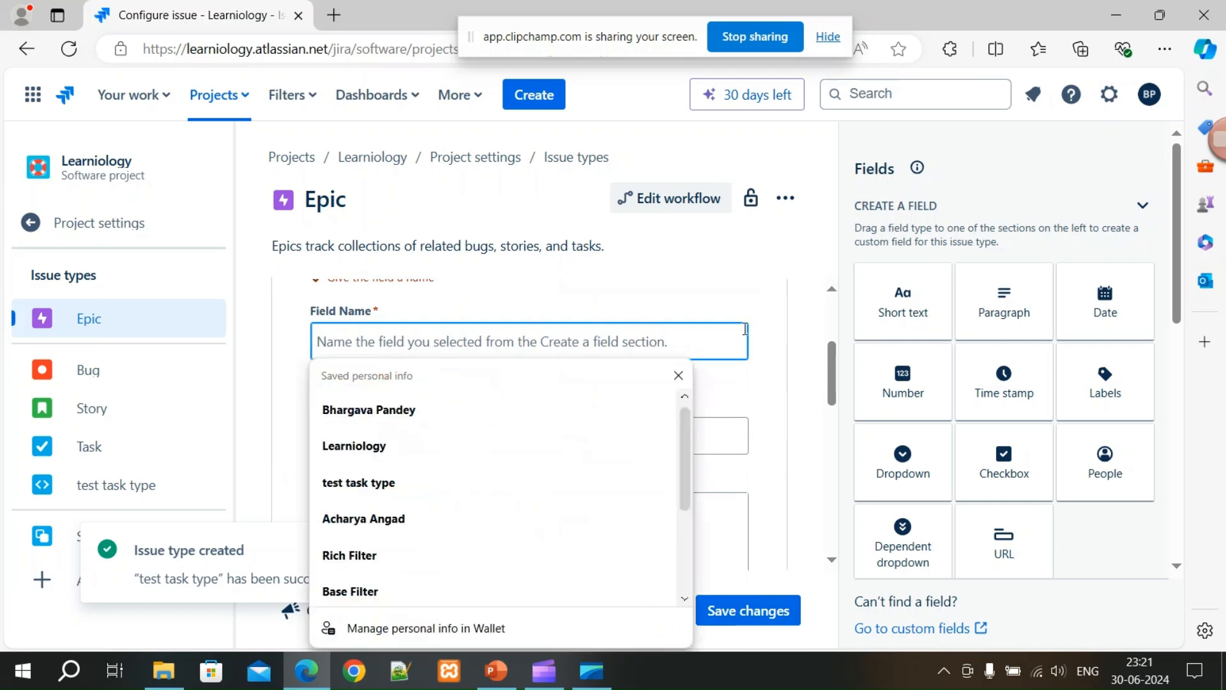
scroll(754, 390, "down", 3)
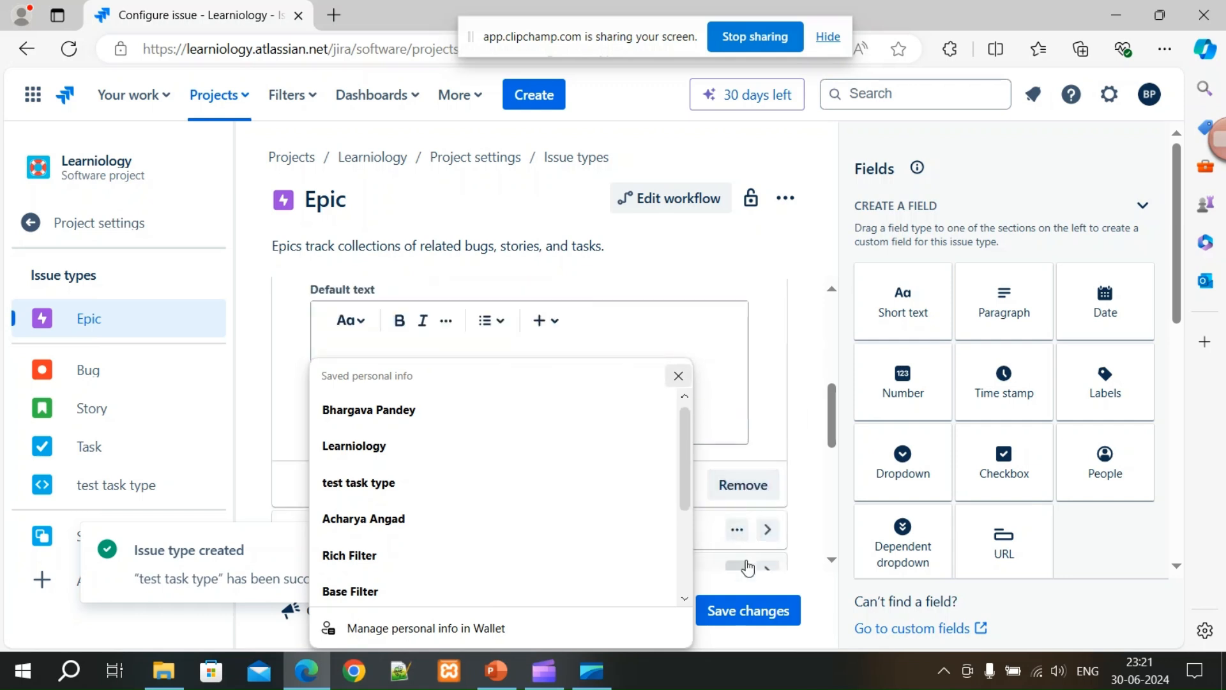
left_click(678, 612)
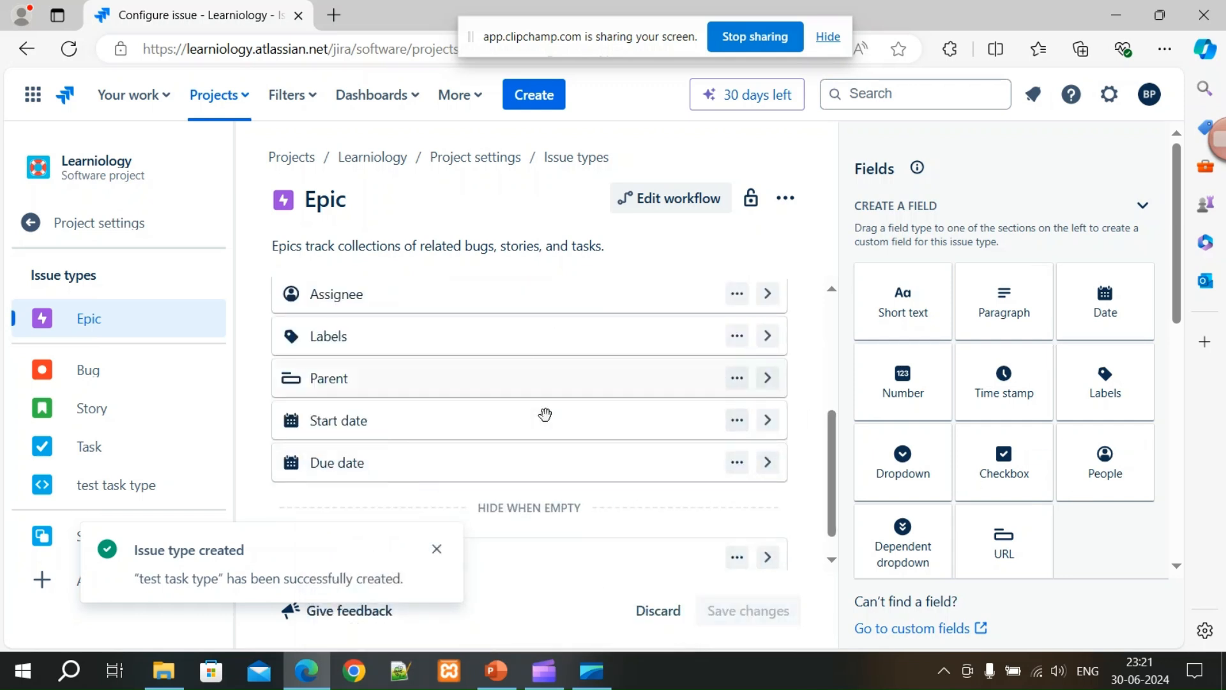
scroll(377, 317, "up", 5)
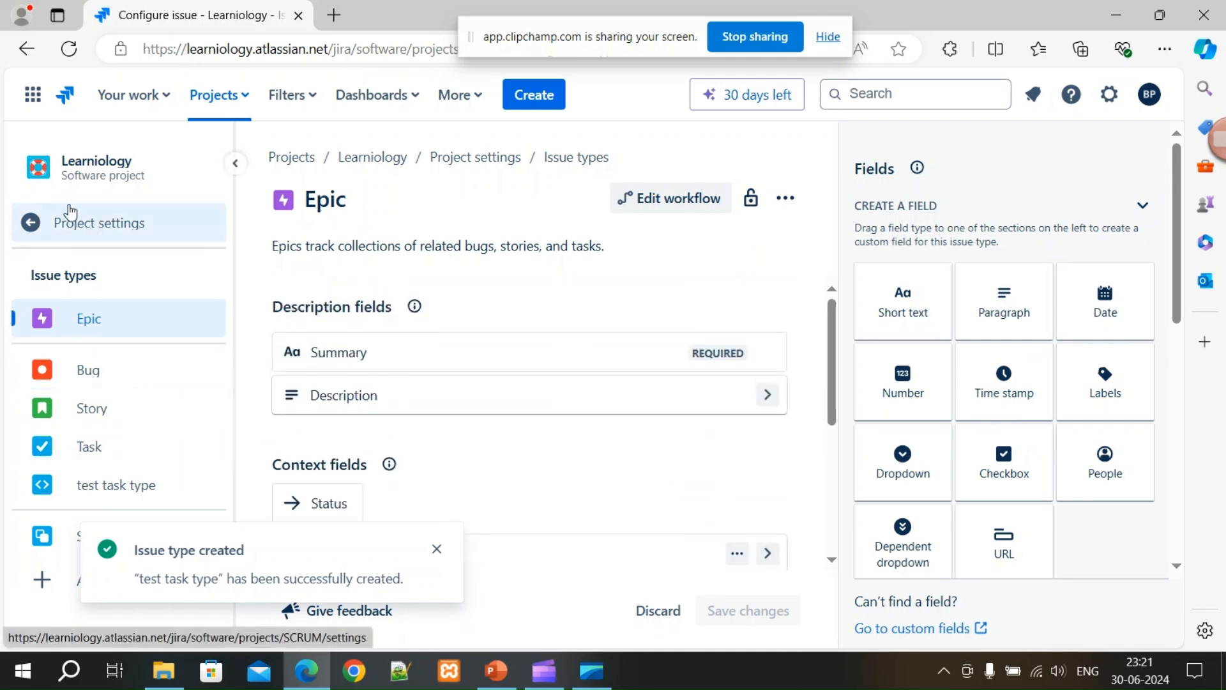
Open Learniology's project settings Details page and review its name and key SCRUM.
left_click(38, 229)
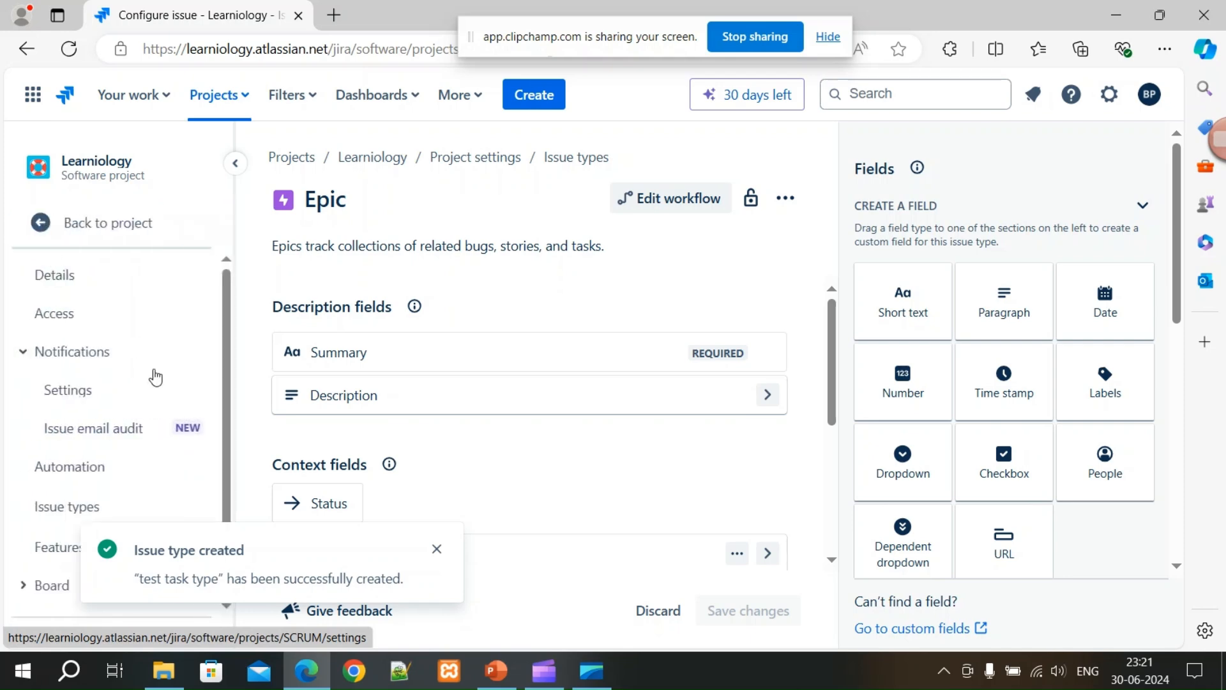
scroll(128, 468, "down", 2)
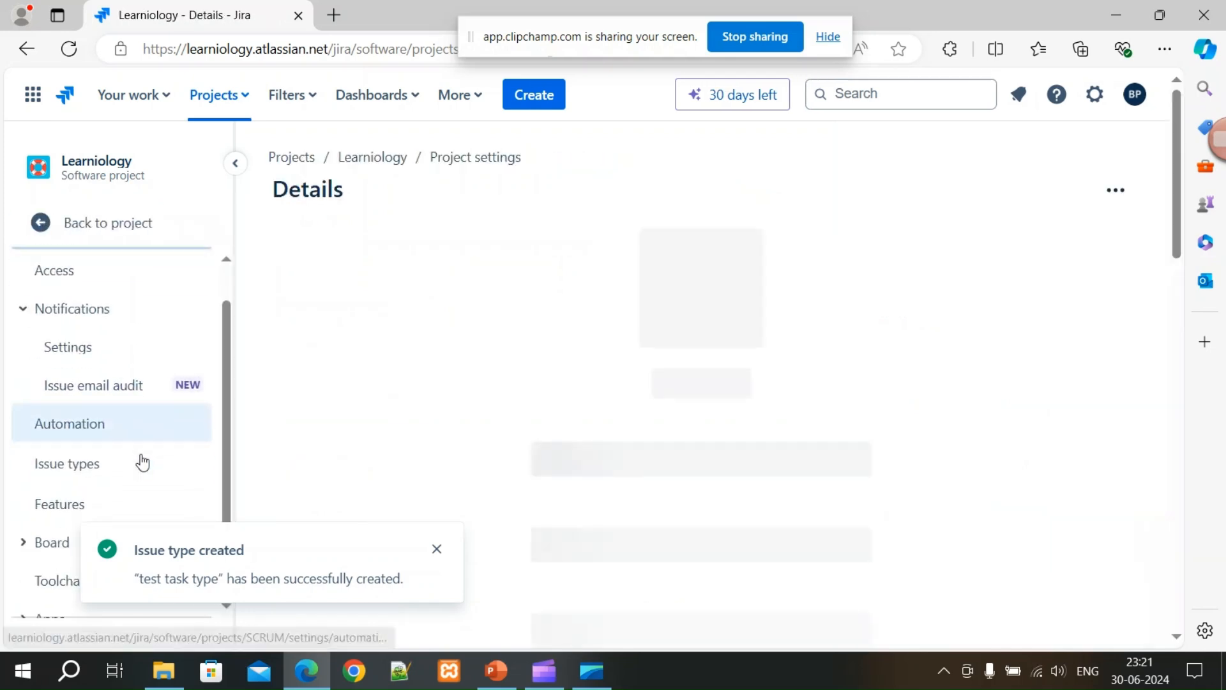
scroll(101, 517, "down", 2)
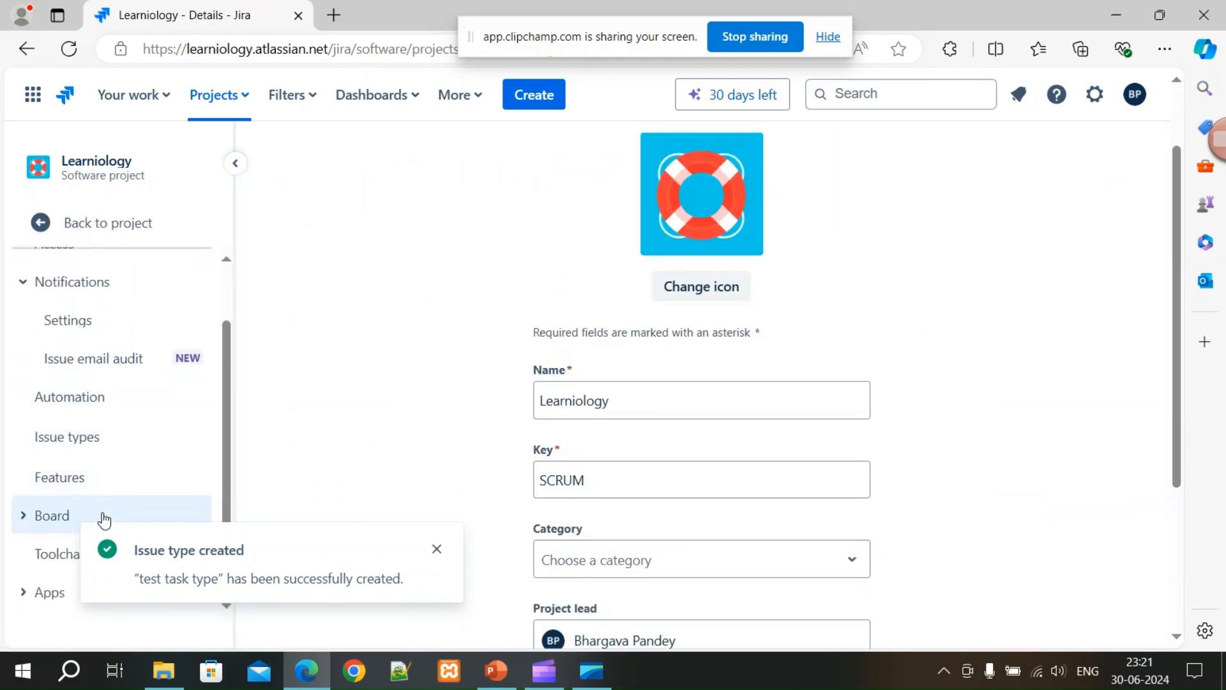
scroll(109, 500, "up", 2)
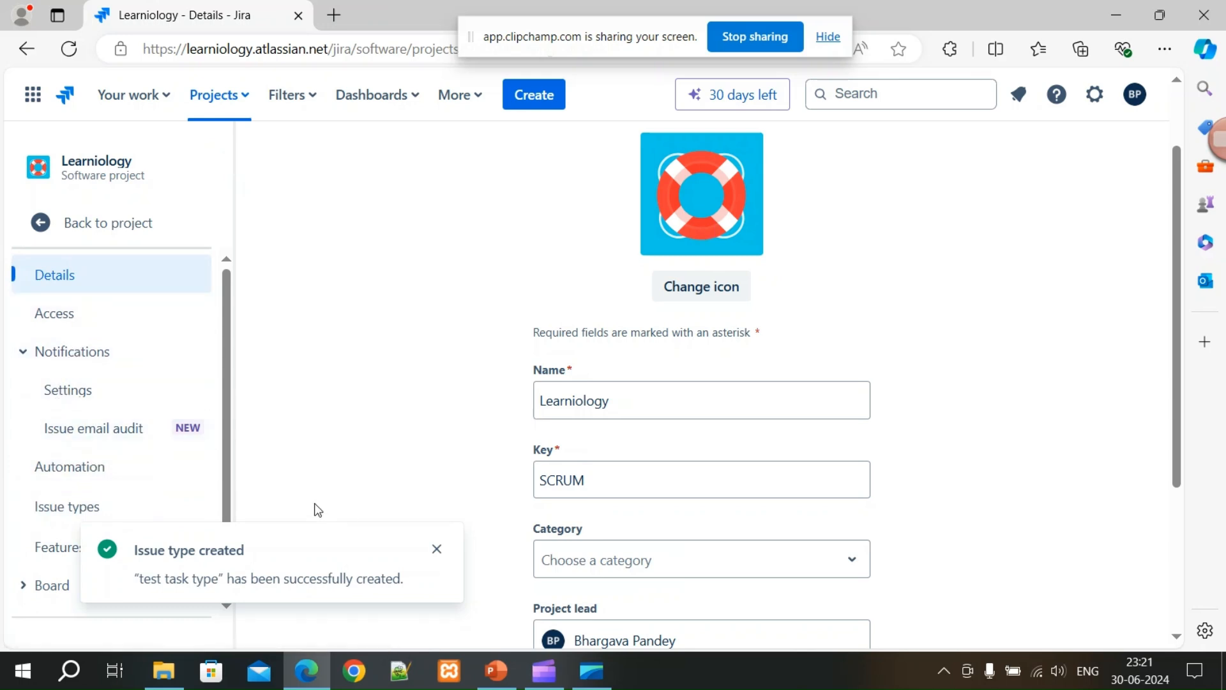
scroll(106, 485, "down", 2)
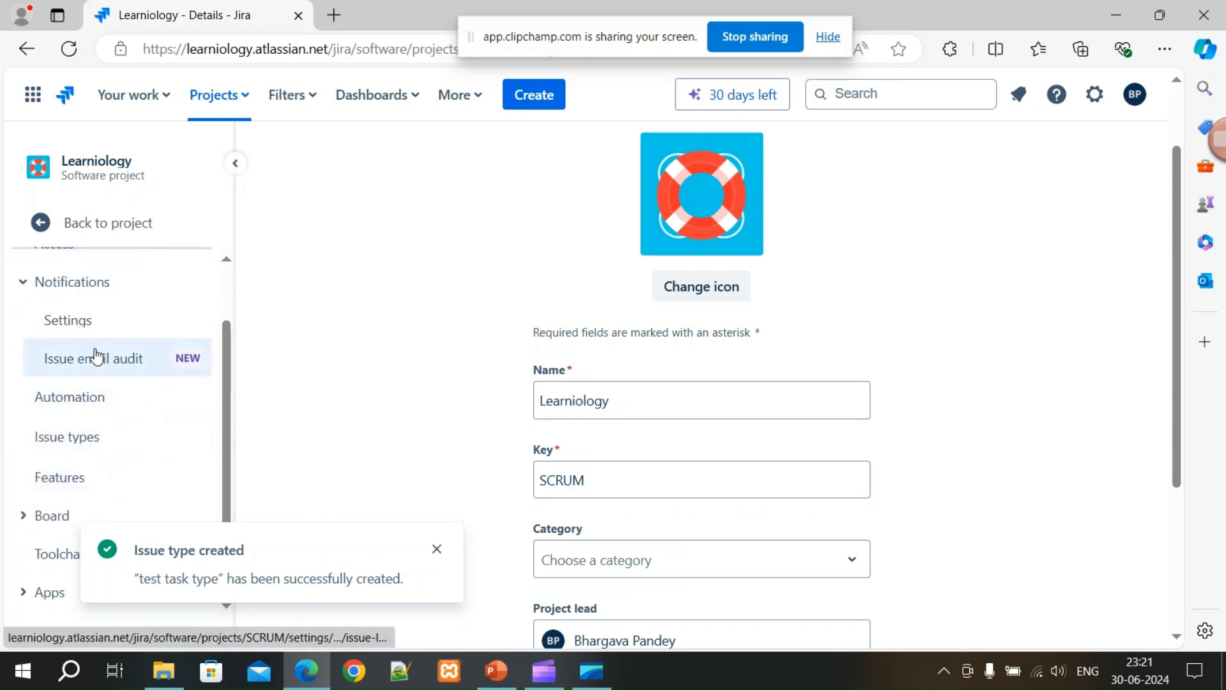